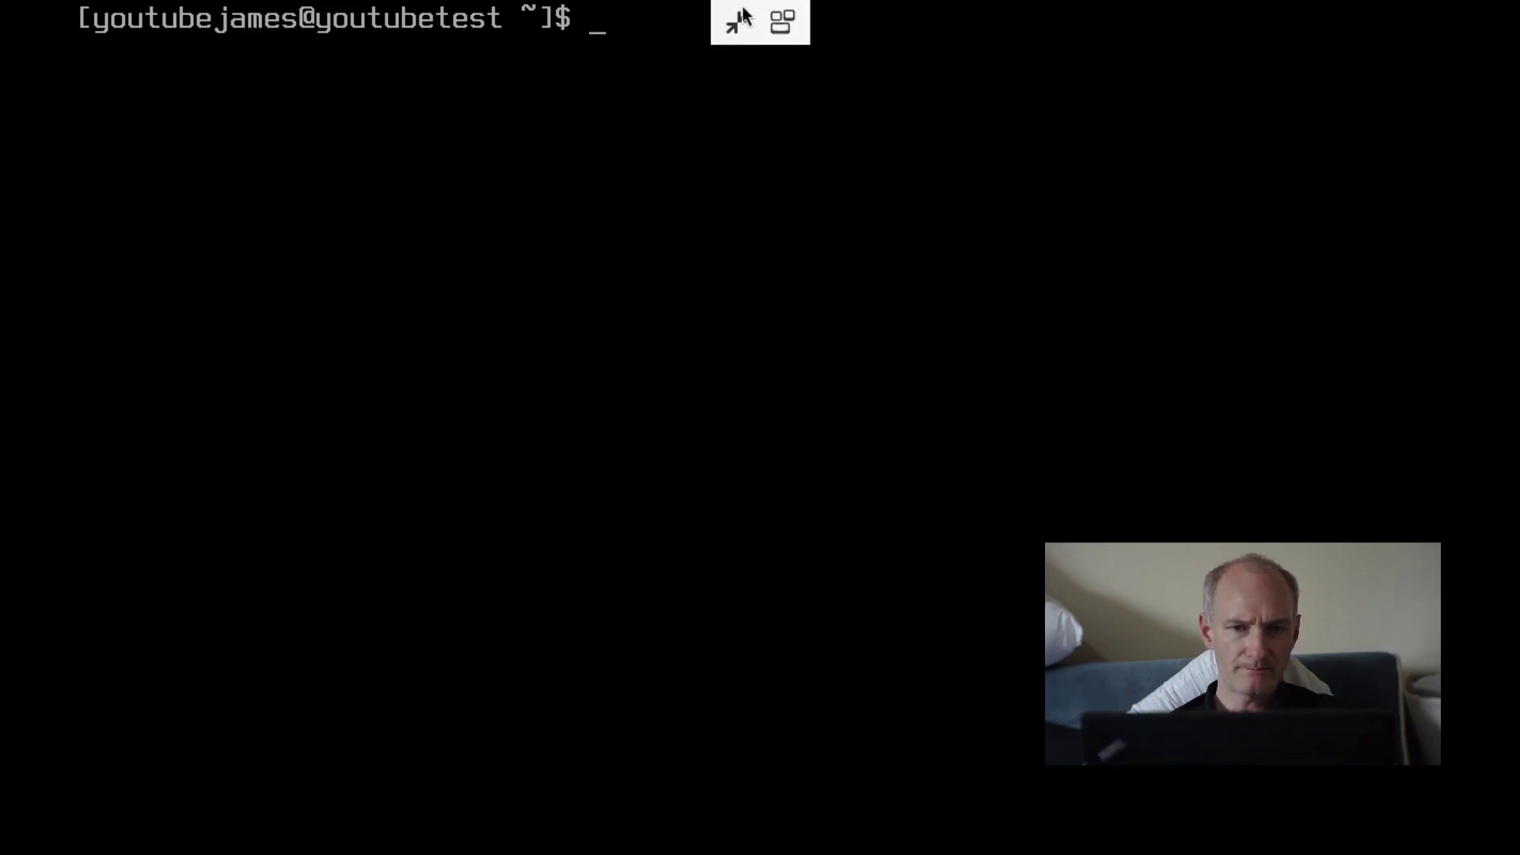
# Step: Start Sway, highlight the ArchWiki sentence recommending clipman, and open the AUR clipman page
pyautogui.write('wa')
pyautogui.press('BackSpace')
pyautogui.press('BackSpace')
pyautogui.write('sway')
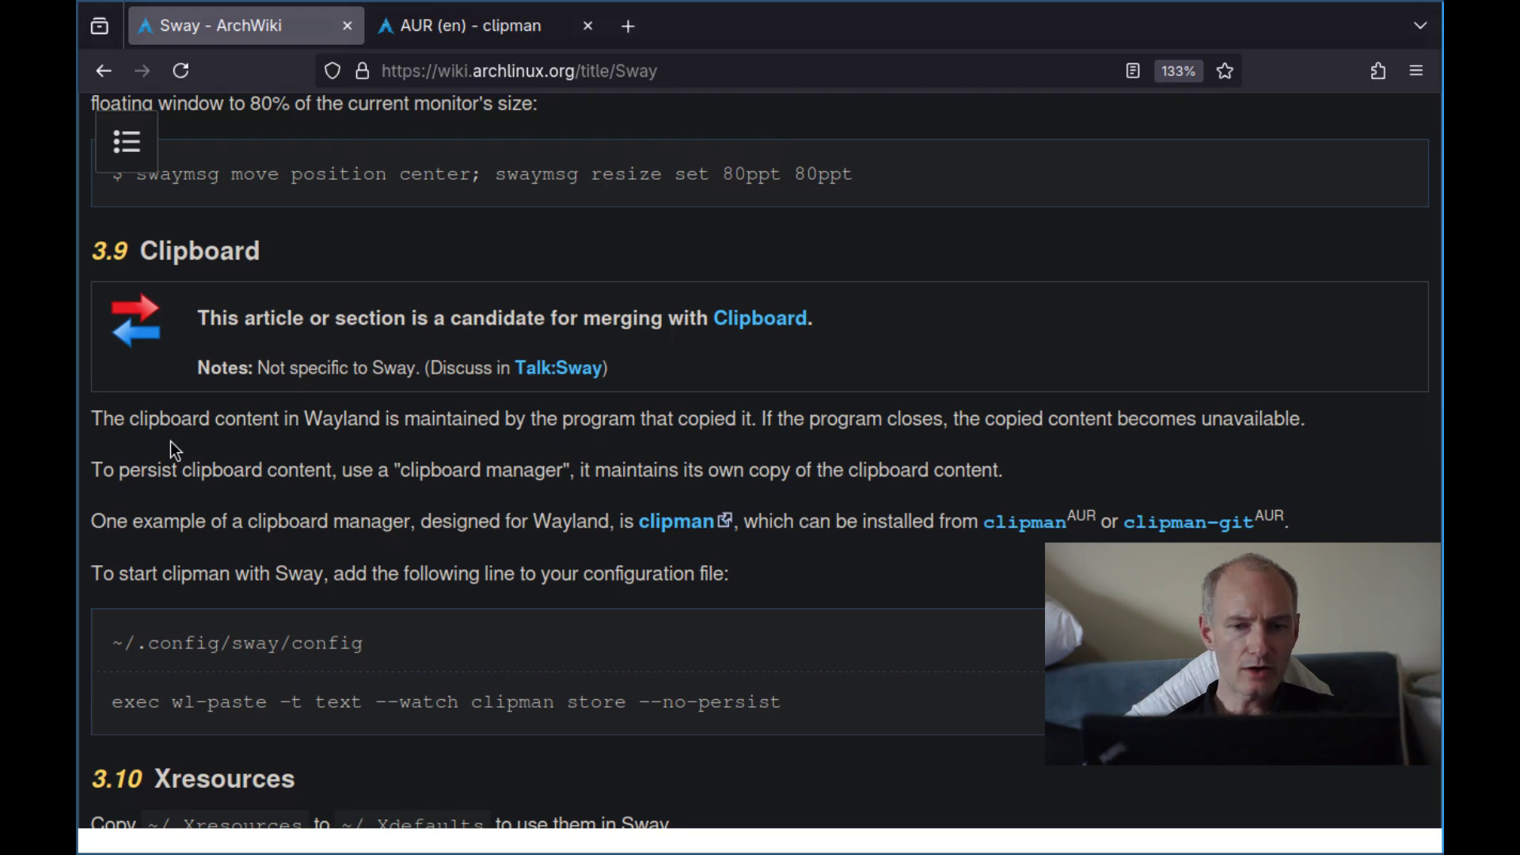
pyautogui.moveTo(688, 526); pyautogui.dragTo(604, 519)
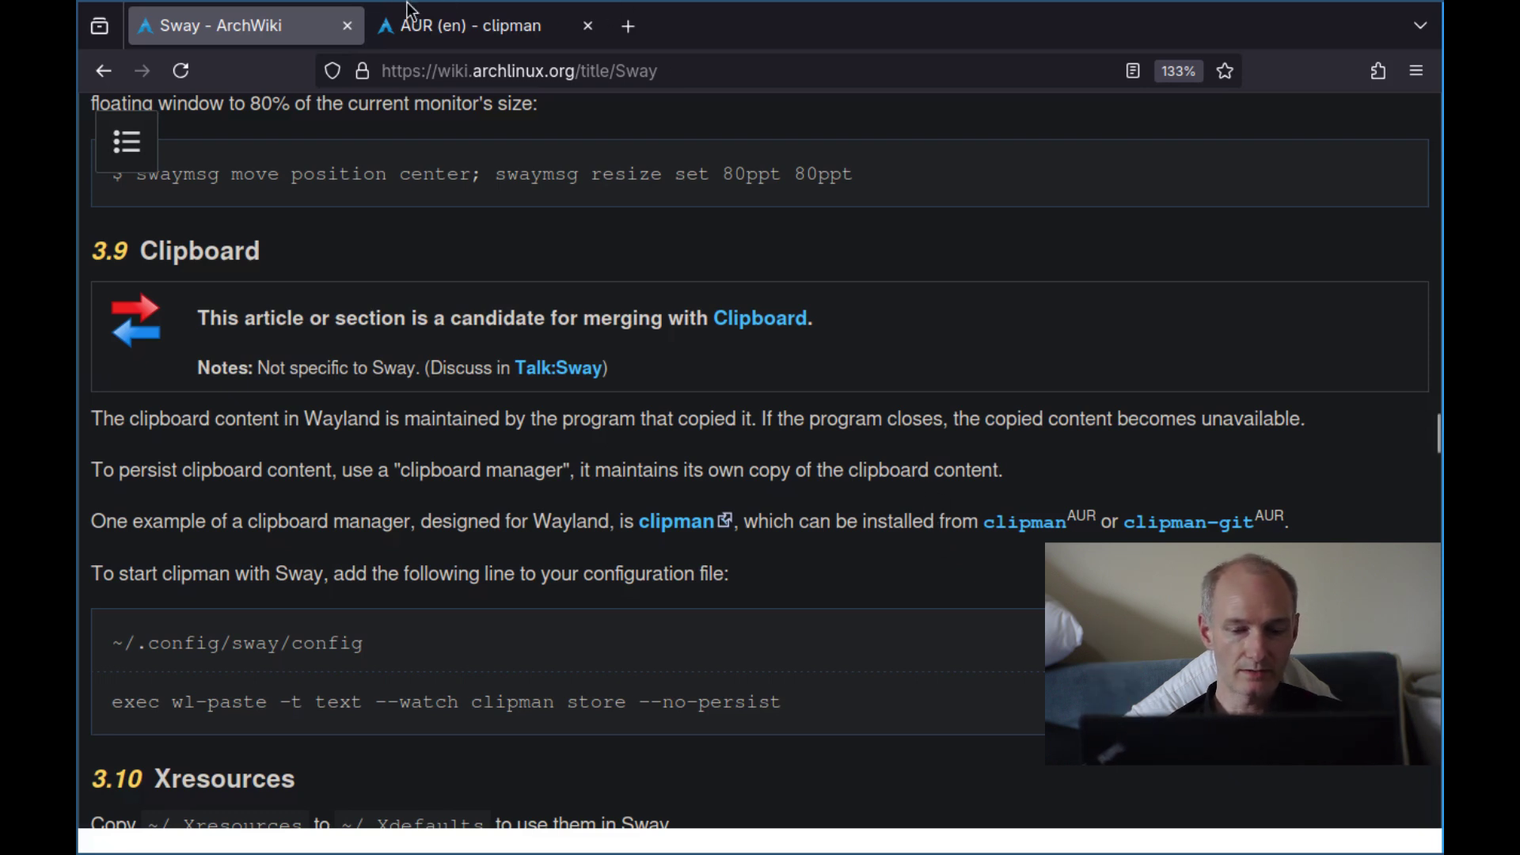
pyautogui.click(412, 25)
# Step: Scroll through the clipman 1.6.4-1 package details and dependencies, then return to the terminal
pyautogui.scroll(-3, 358, 495)
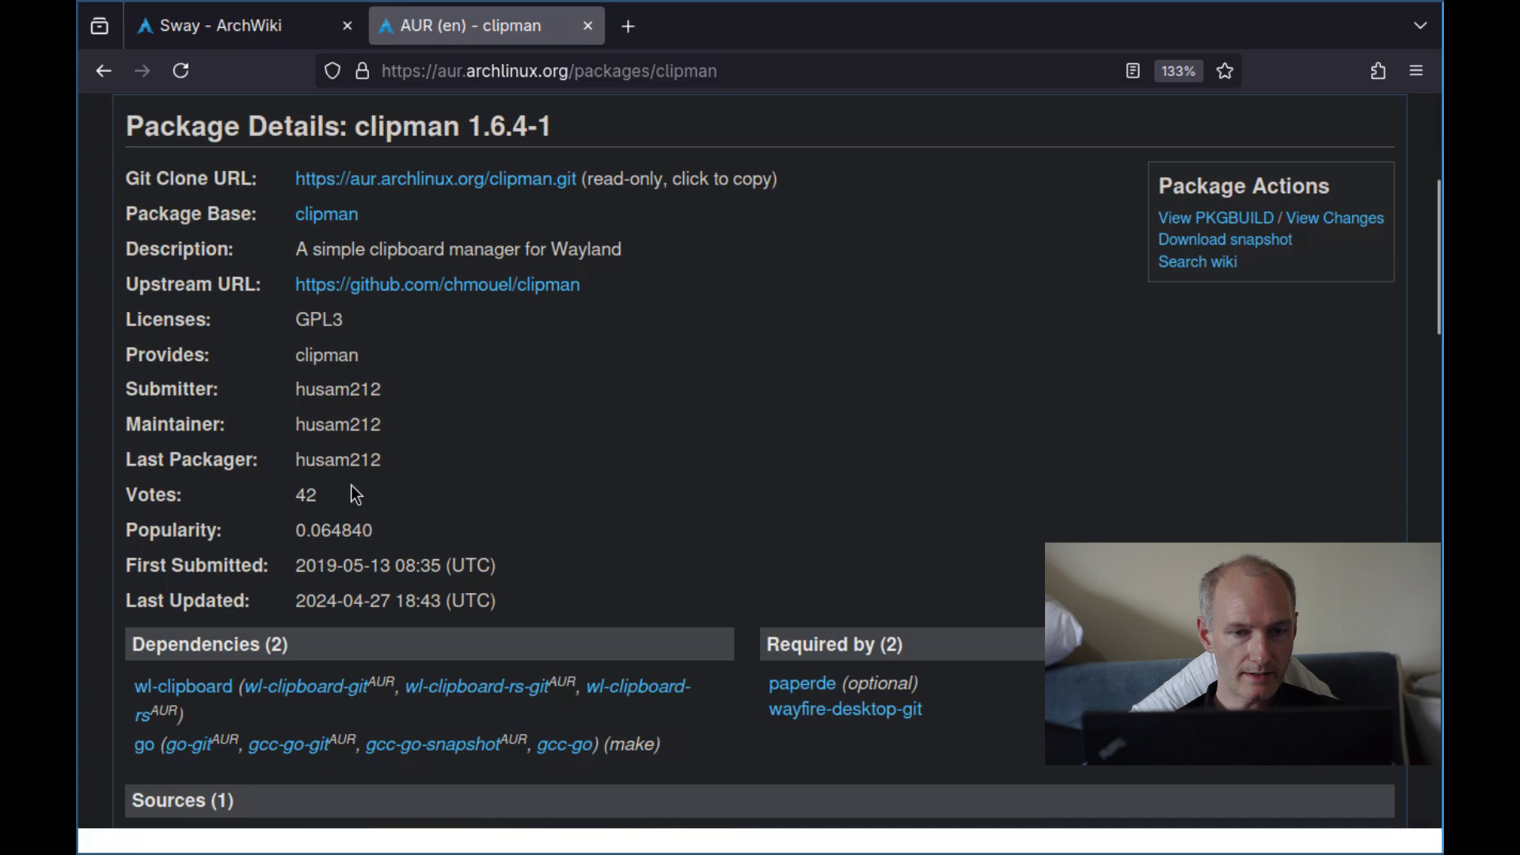
pyautogui.scroll(3, 205, 237)
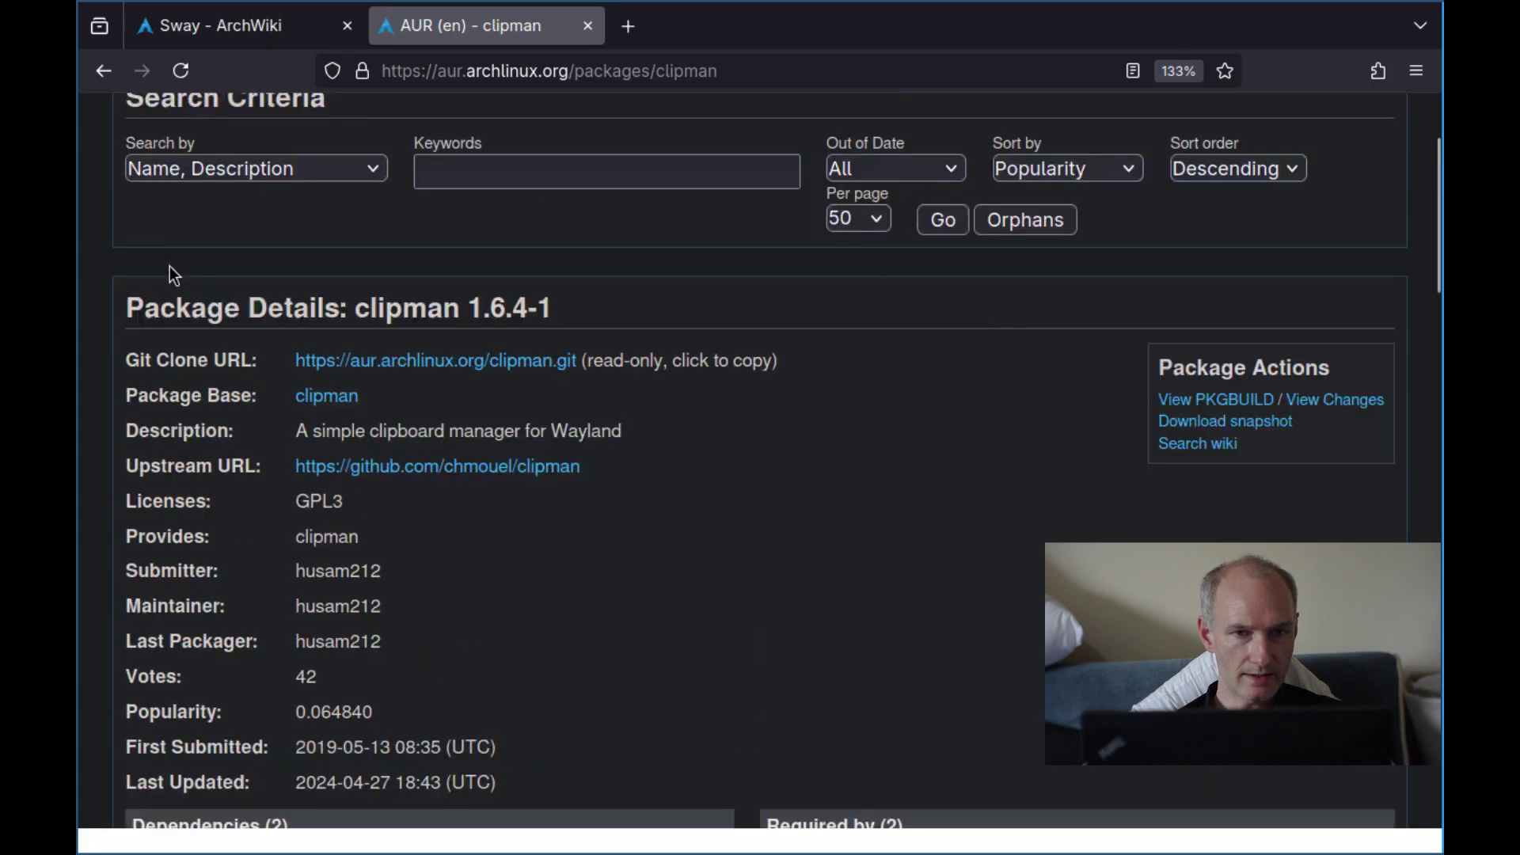
pyautogui.scroll(-1, 199, 428)
pyautogui.scroll(-1, 238, 460)
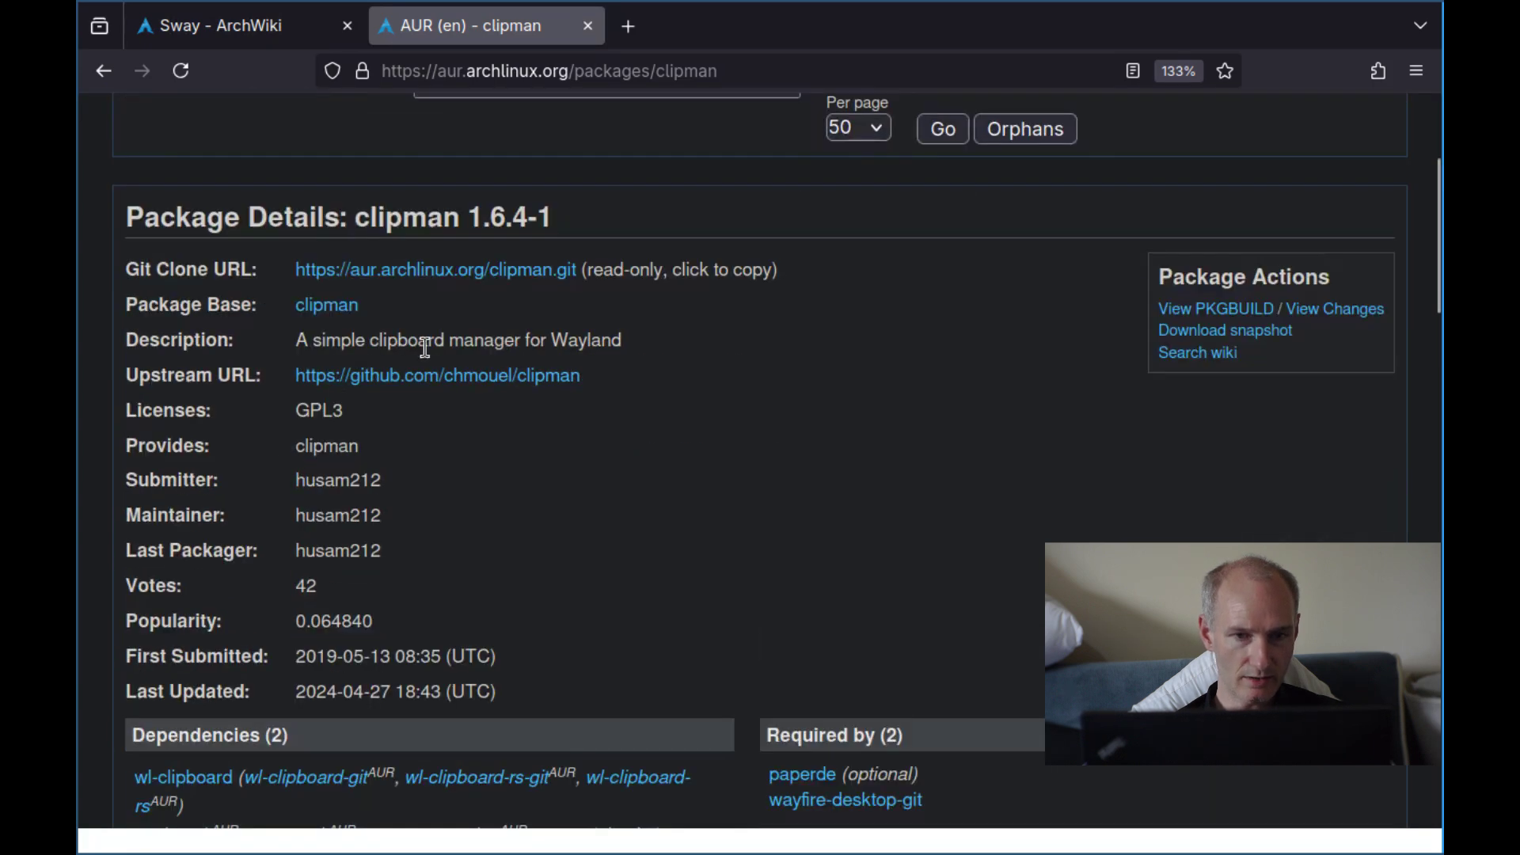
pyautogui.scroll(-3, 617, 421)
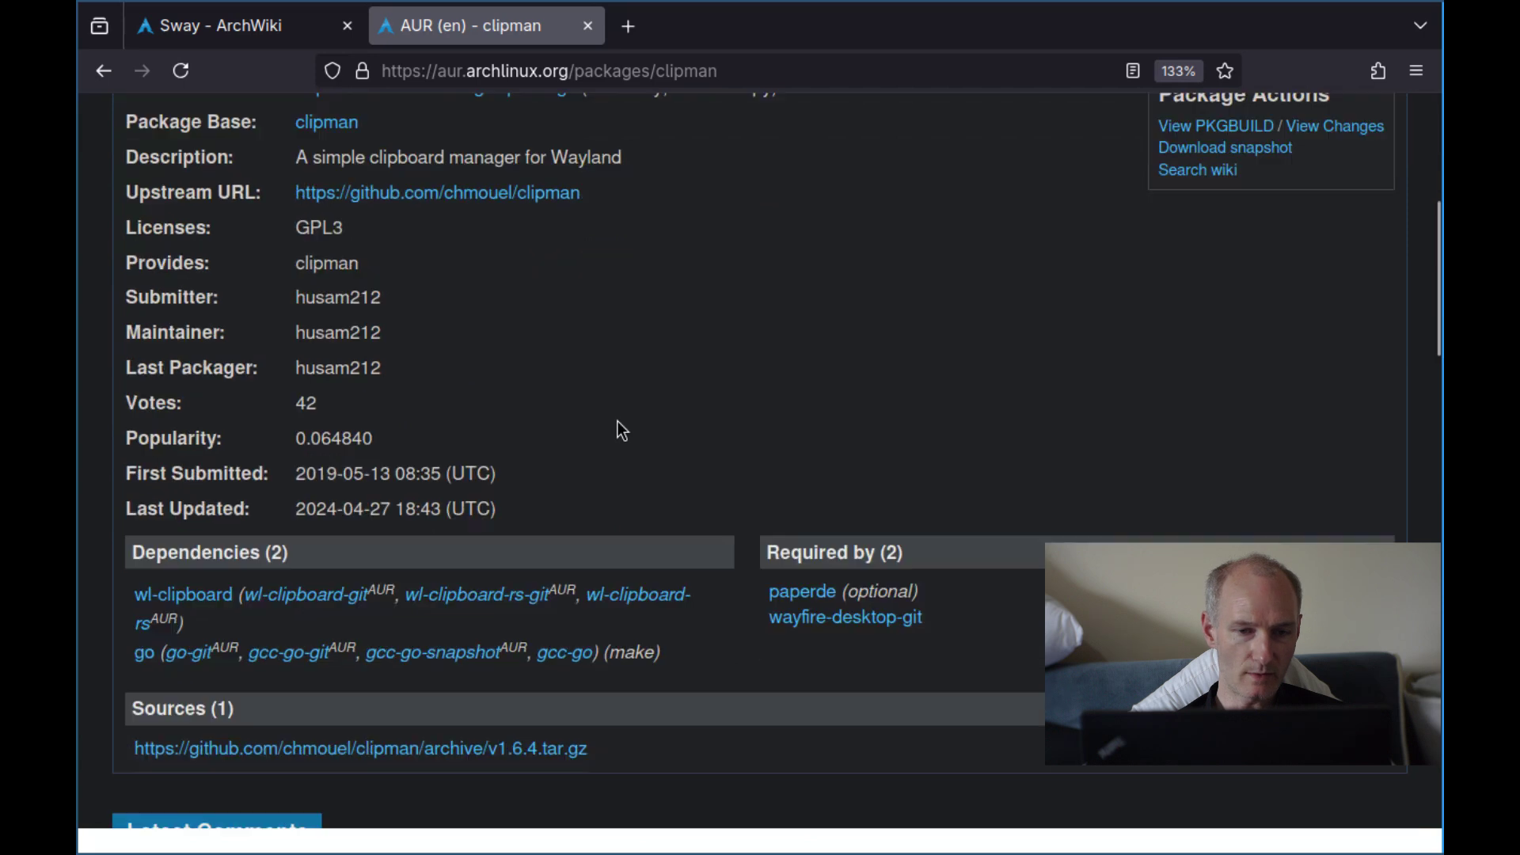
pyautogui.scroll(2, 617, 421)
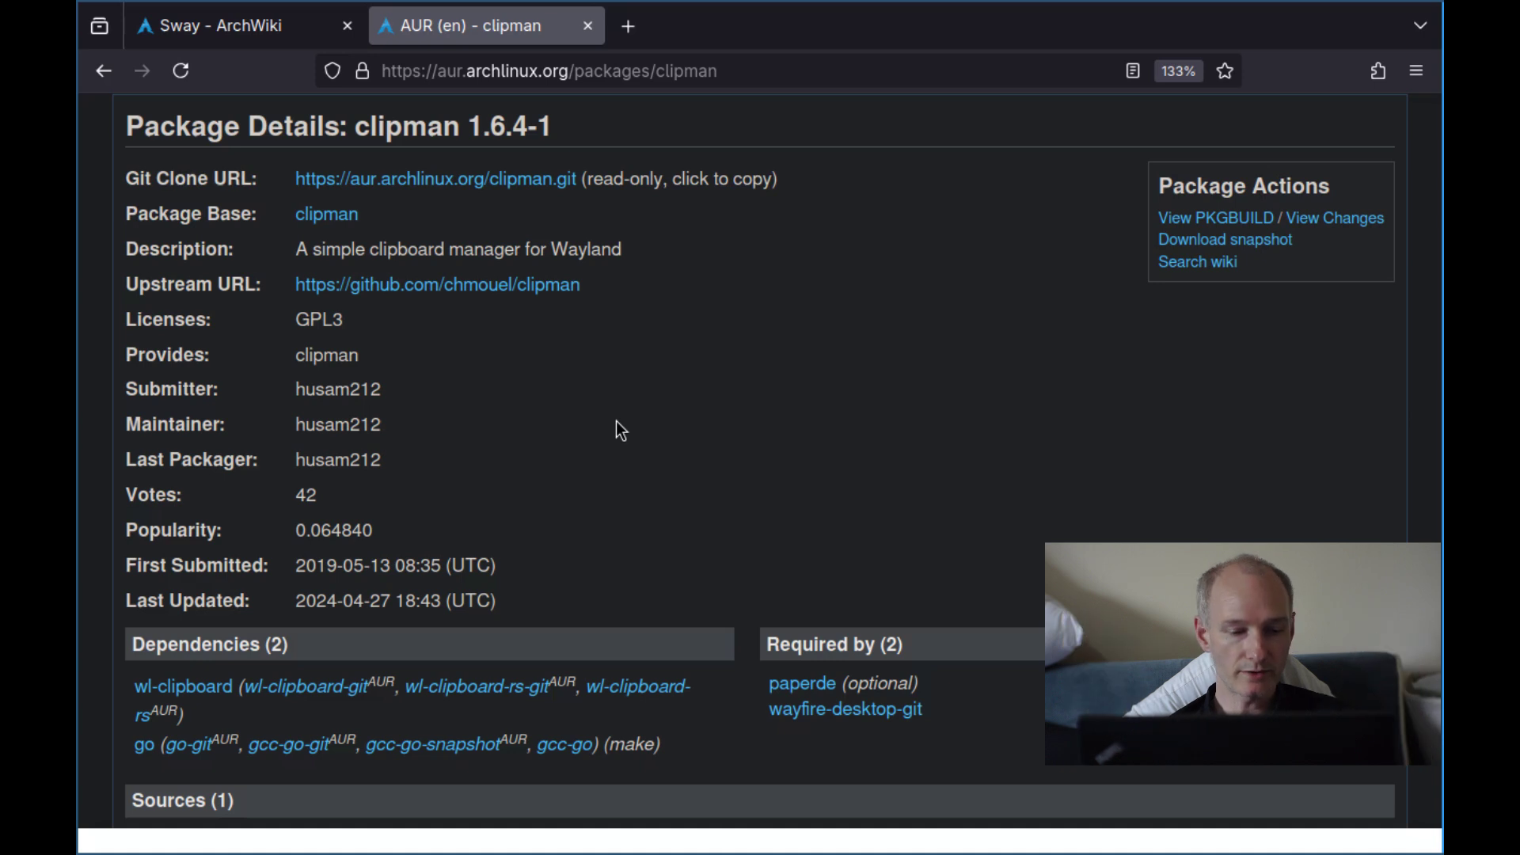
pyautogui.press('super+2')
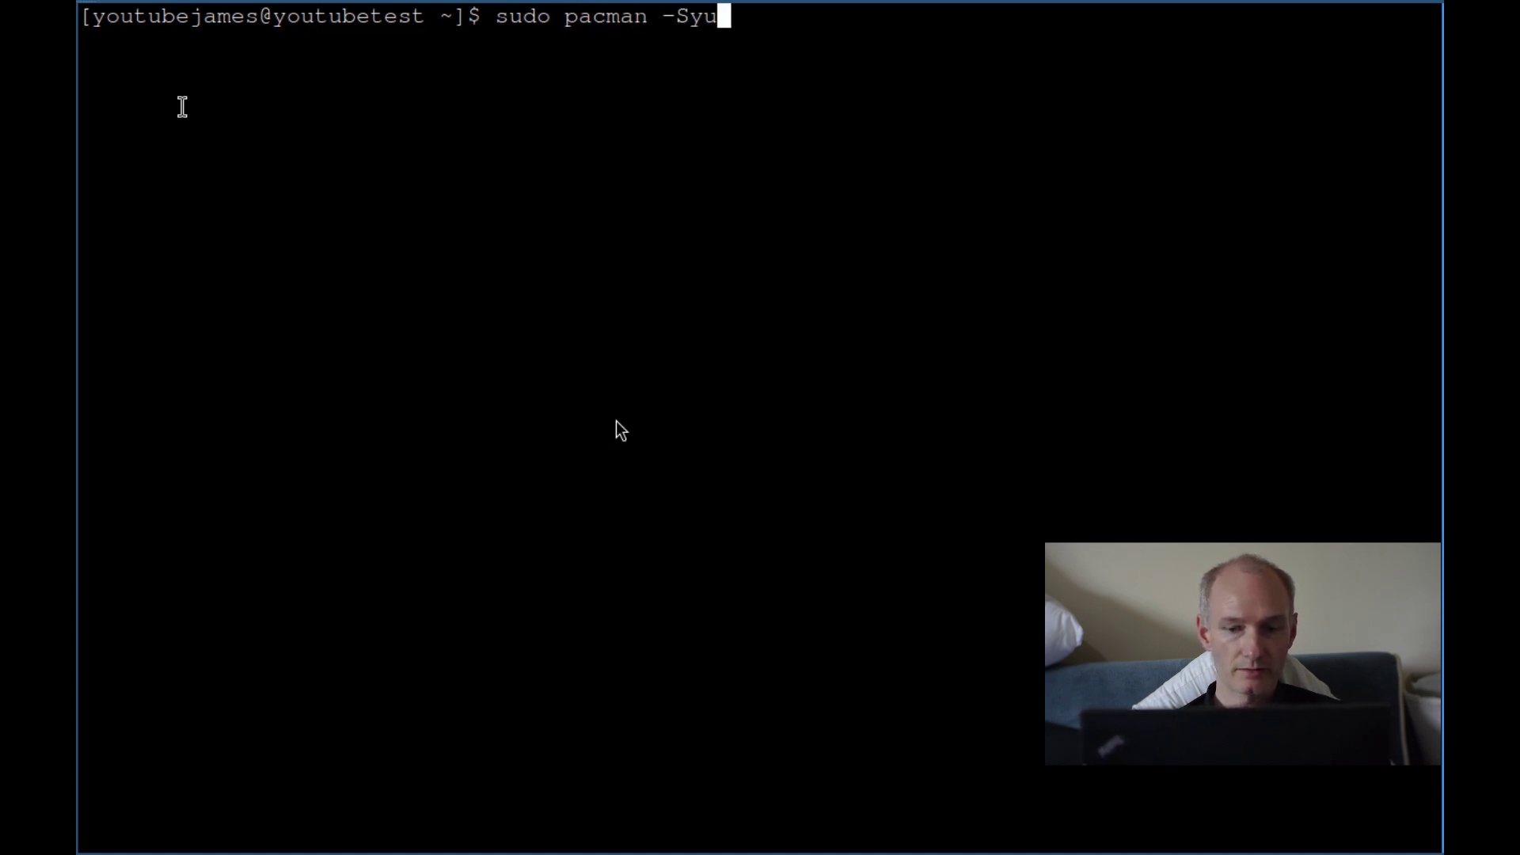
# Step: Enlarge the terminal font twice and replace the pacman command with yay -S clipman
pyautogui.hotkey('ctrl', '+')
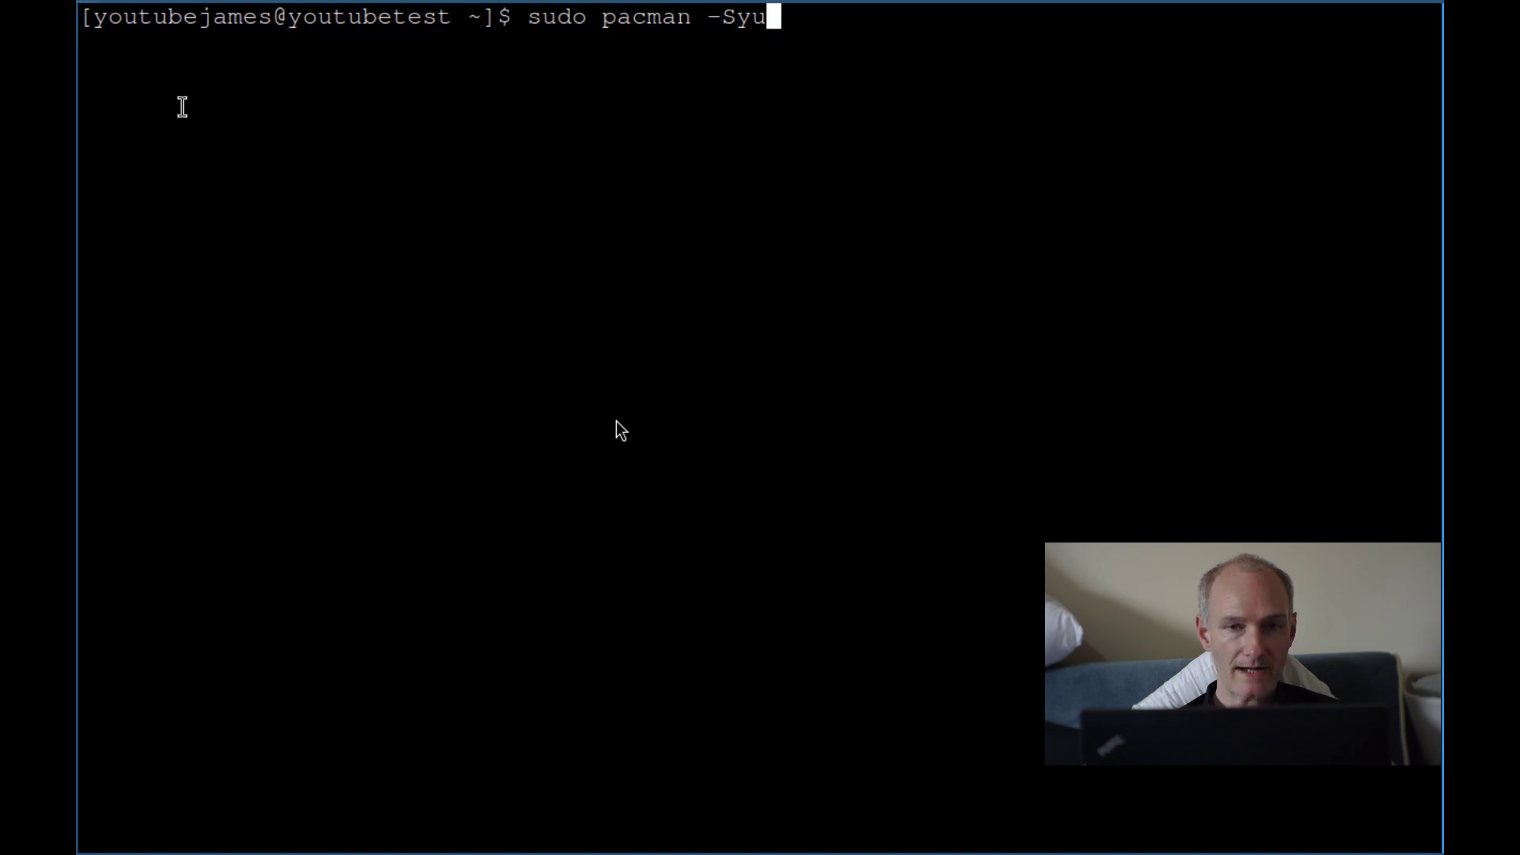
pyautogui.hotkey('ctrl', '+')
pyautogui.hotkey('ctrl', '+')
pyautogui.hotkey('ctrl', '+')
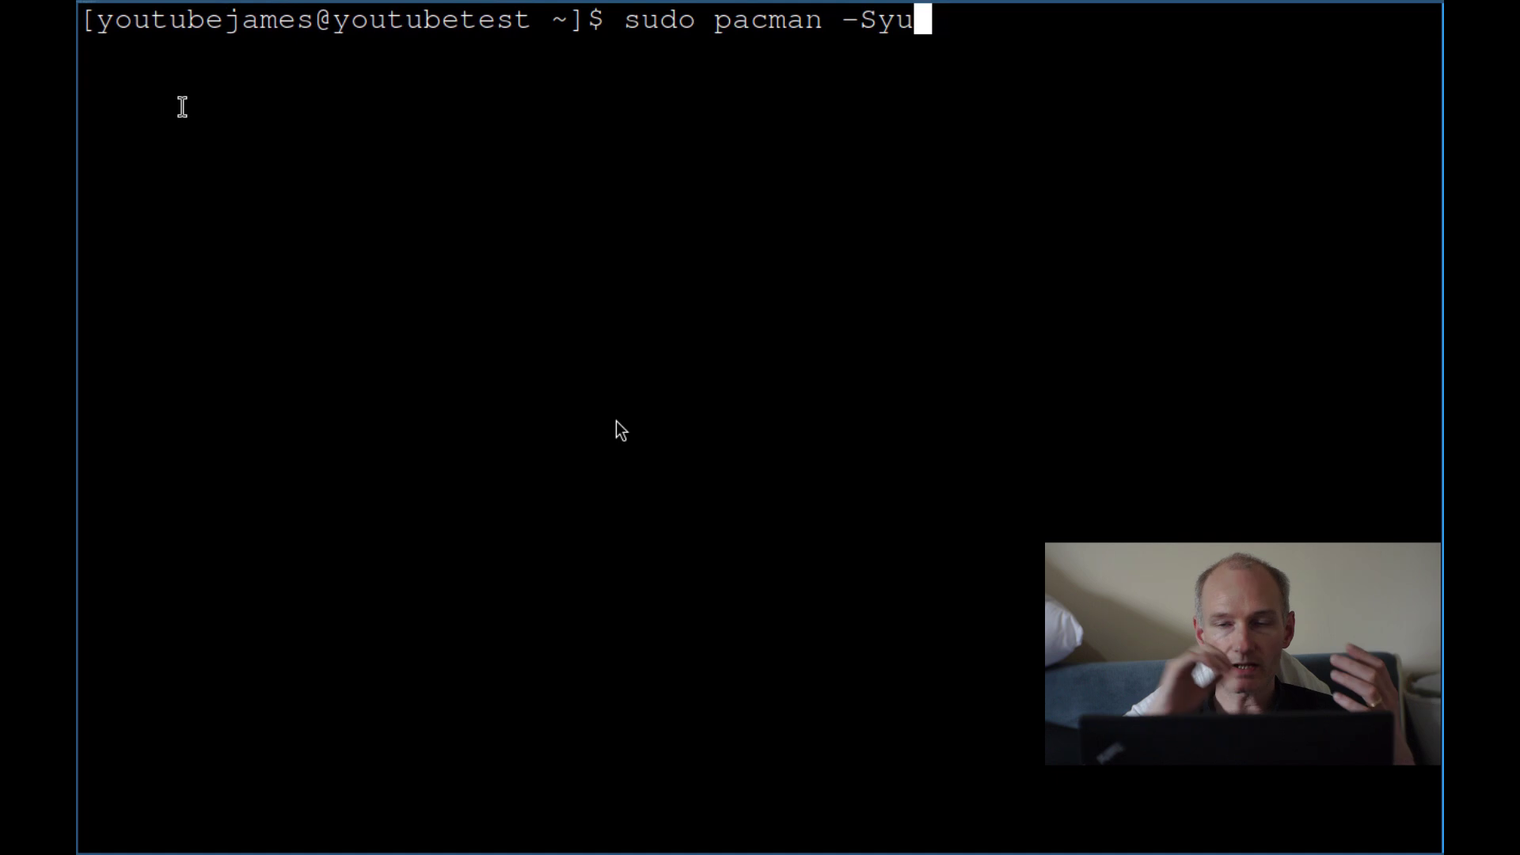
pyautogui.press('BackSpace')
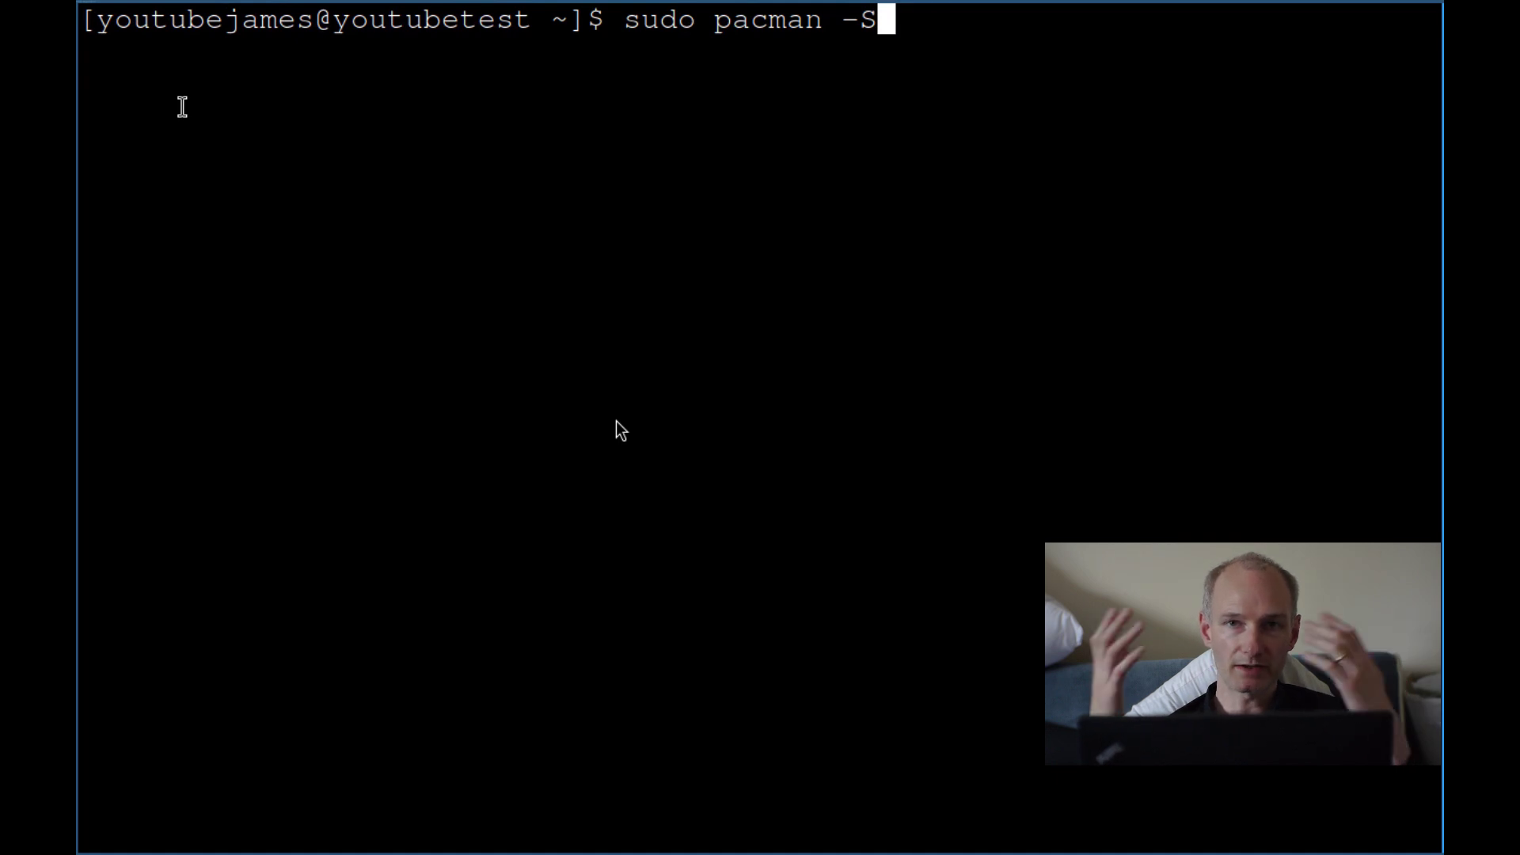
pyautogui.write('cl')
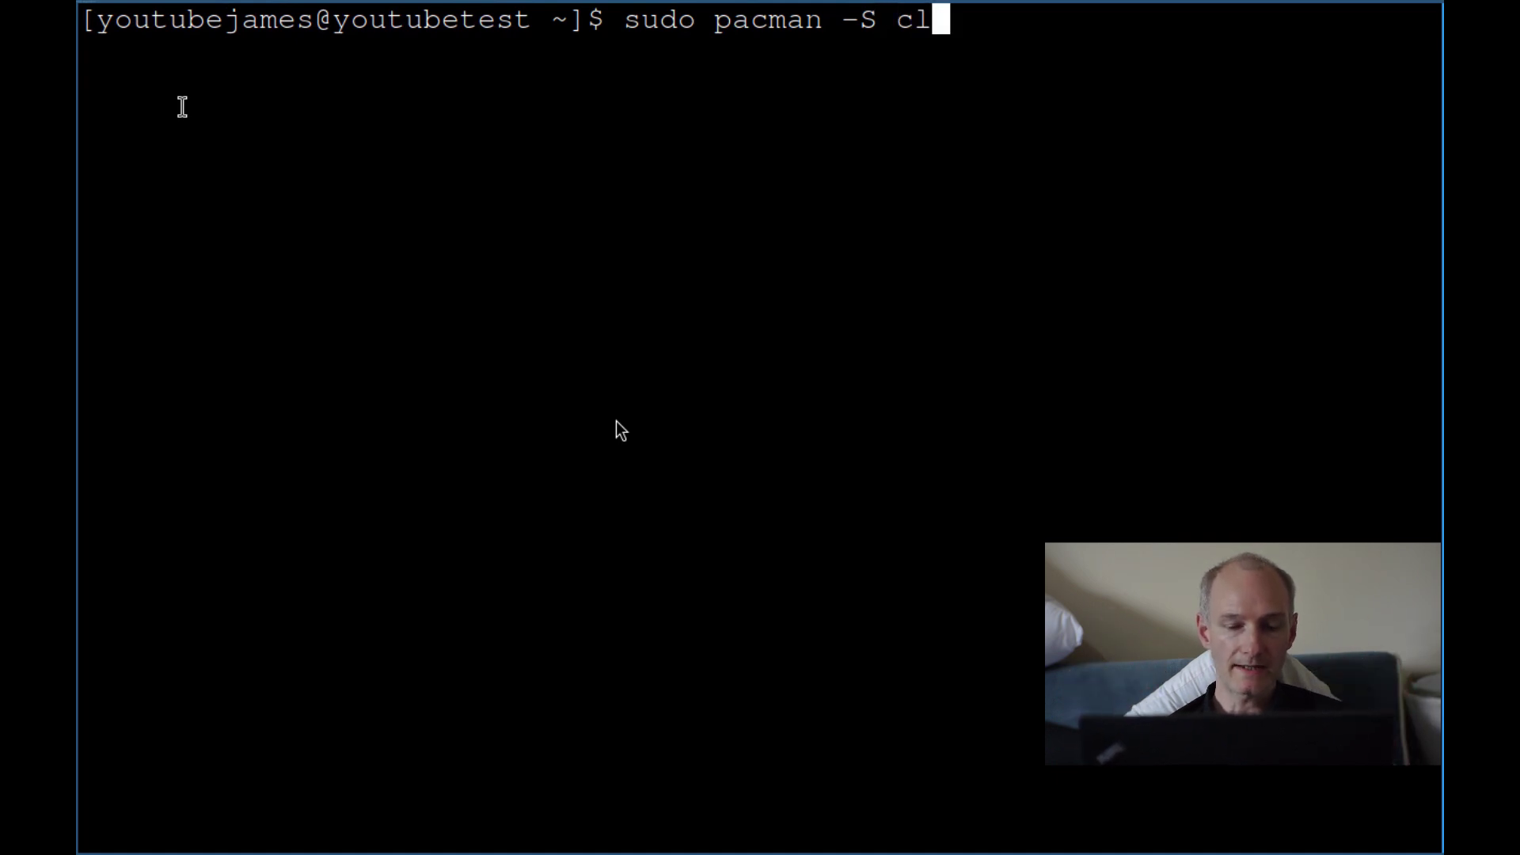
pyautogui.press('BackSpace')
pyautogui.press('BackSpace')
pyautogui.press('BackSpace')
pyautogui.press('BackSpace')
pyautogui.press('BackSpace')
pyautogui.press('BackSpace')
pyautogui.press('BackSpace')
pyautogui.press('BackSpace')
pyautogui.press('BackSpace')
pyautogui.press('BackSpace')
pyautogui.press('BackSpace')
pyautogui.press('BackSpace')
pyautogui.press('BackSpace')
pyautogui.press('BackSpace')
pyautogui.press('BackSpace')
pyautogui.press('BackSpace')
pyautogui.press('BackSpace')
pyautogui.press('BackSpace')
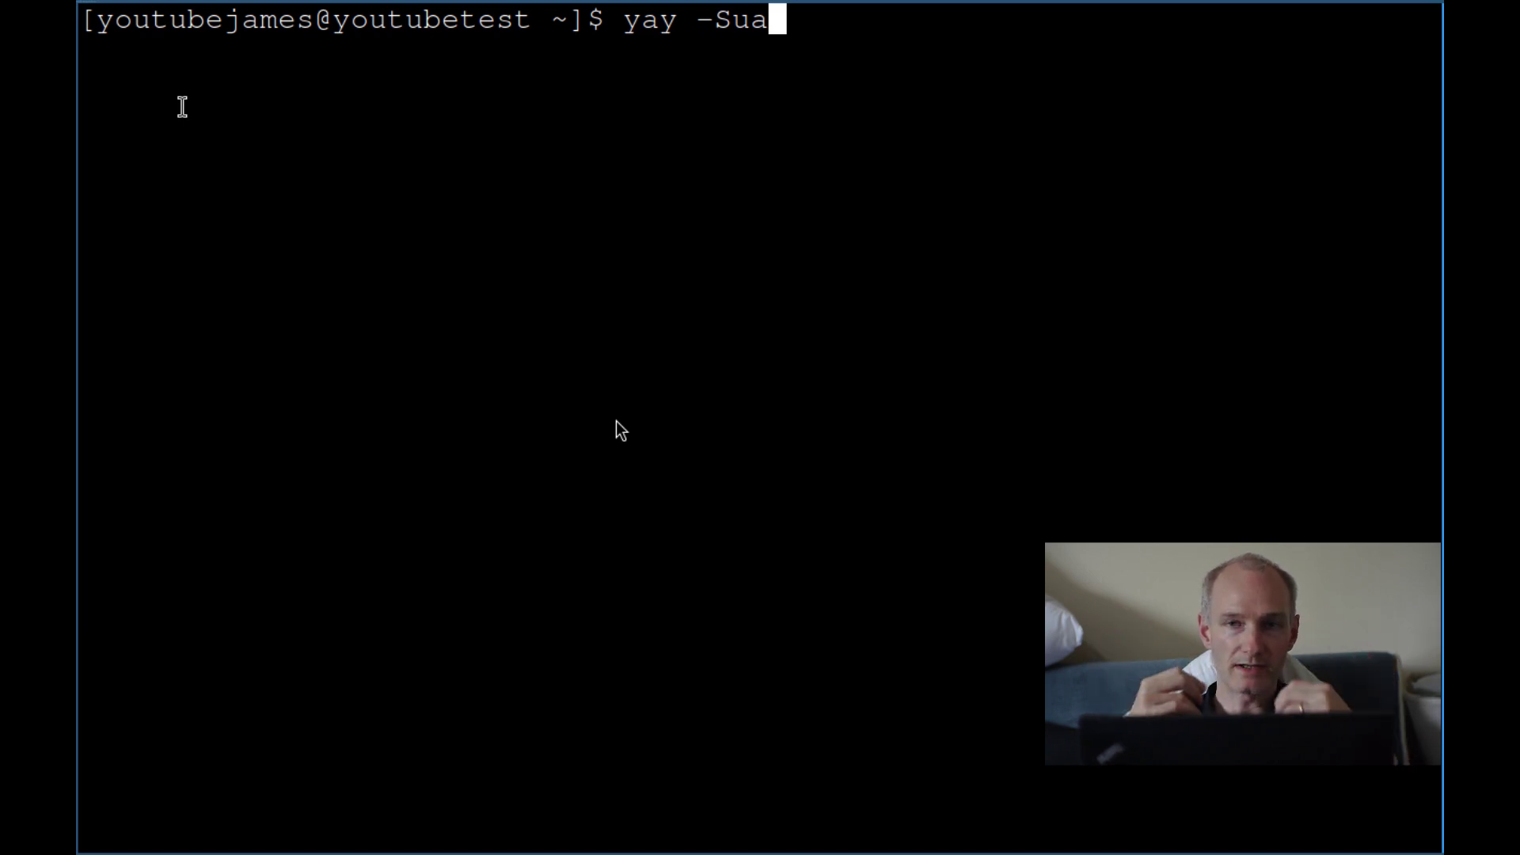
pyautogui.press('BackSpace')
pyautogui.press('BackSpace')
pyautogui.press('BackSpace')
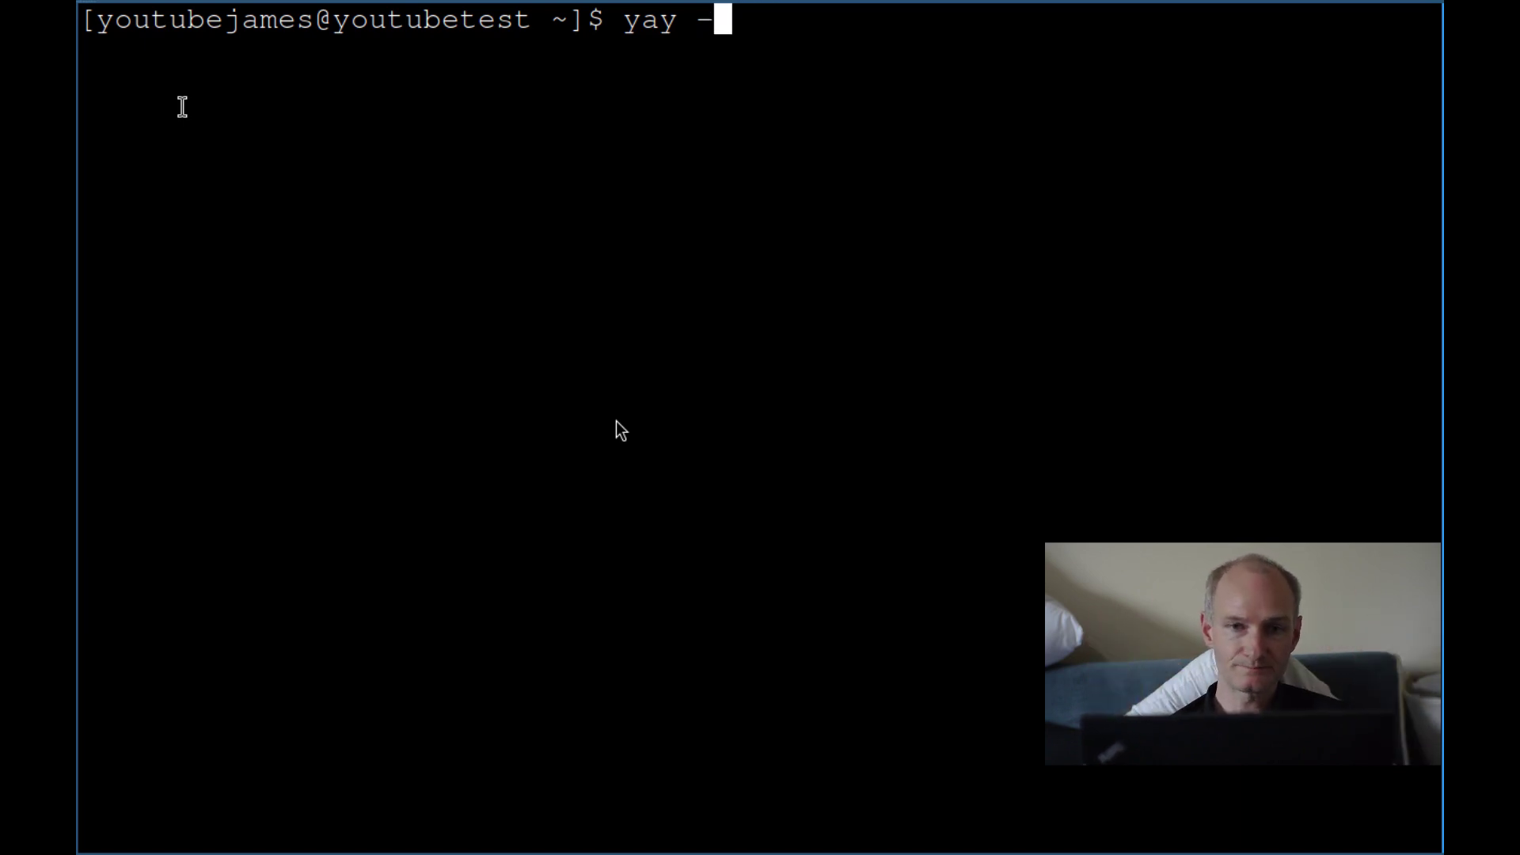
pyautogui.write('S clipman')
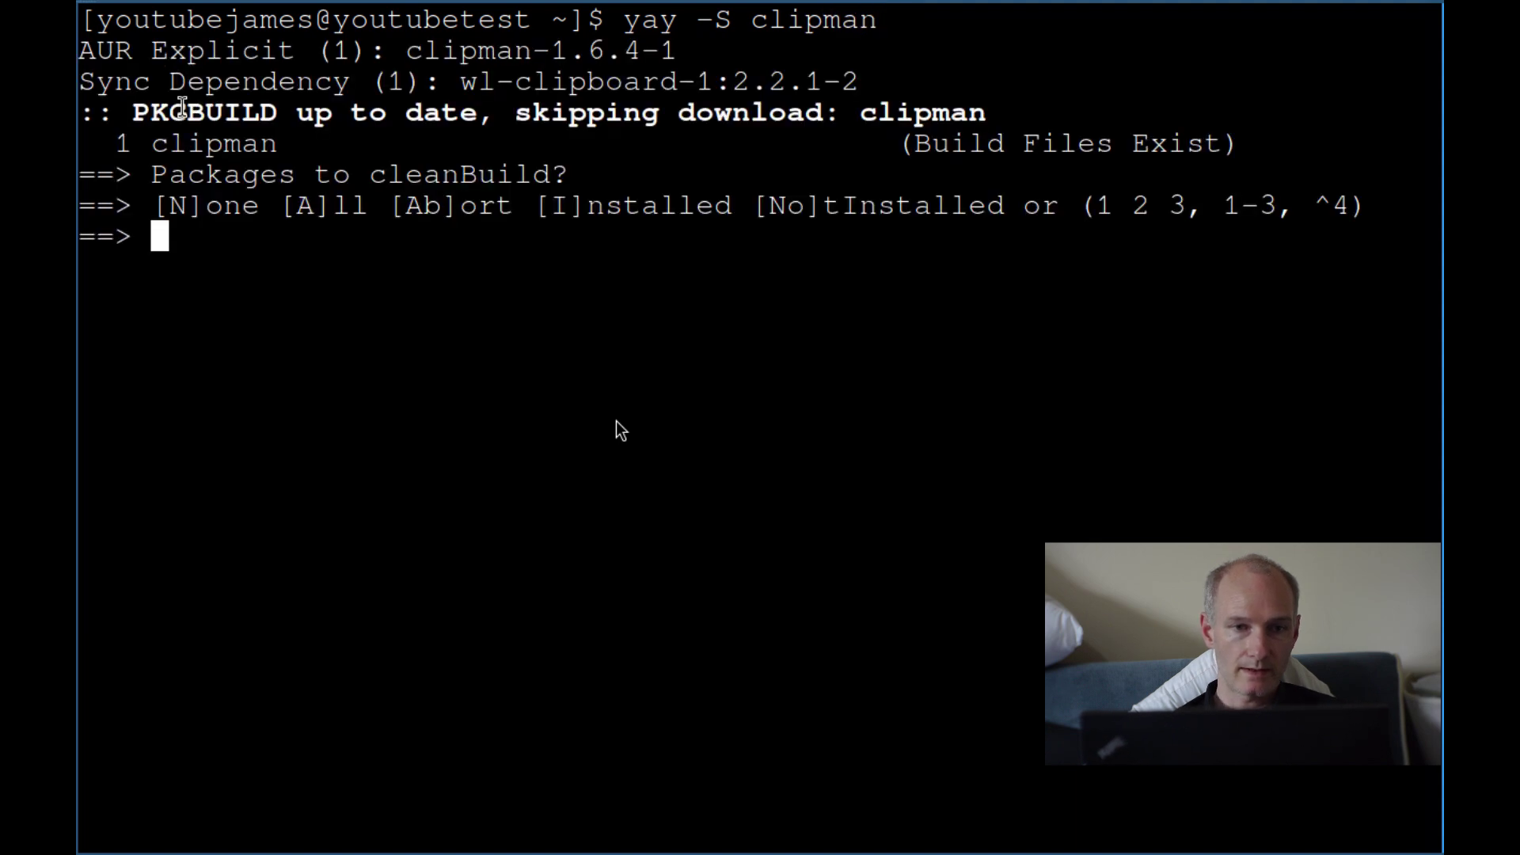
# Step: Answer I to cleanBuild, enter the sudo password, and confirm both Y prompts to install clipman 1.6.4-1
pyautogui.write('I')
pyautogui.press('Return')
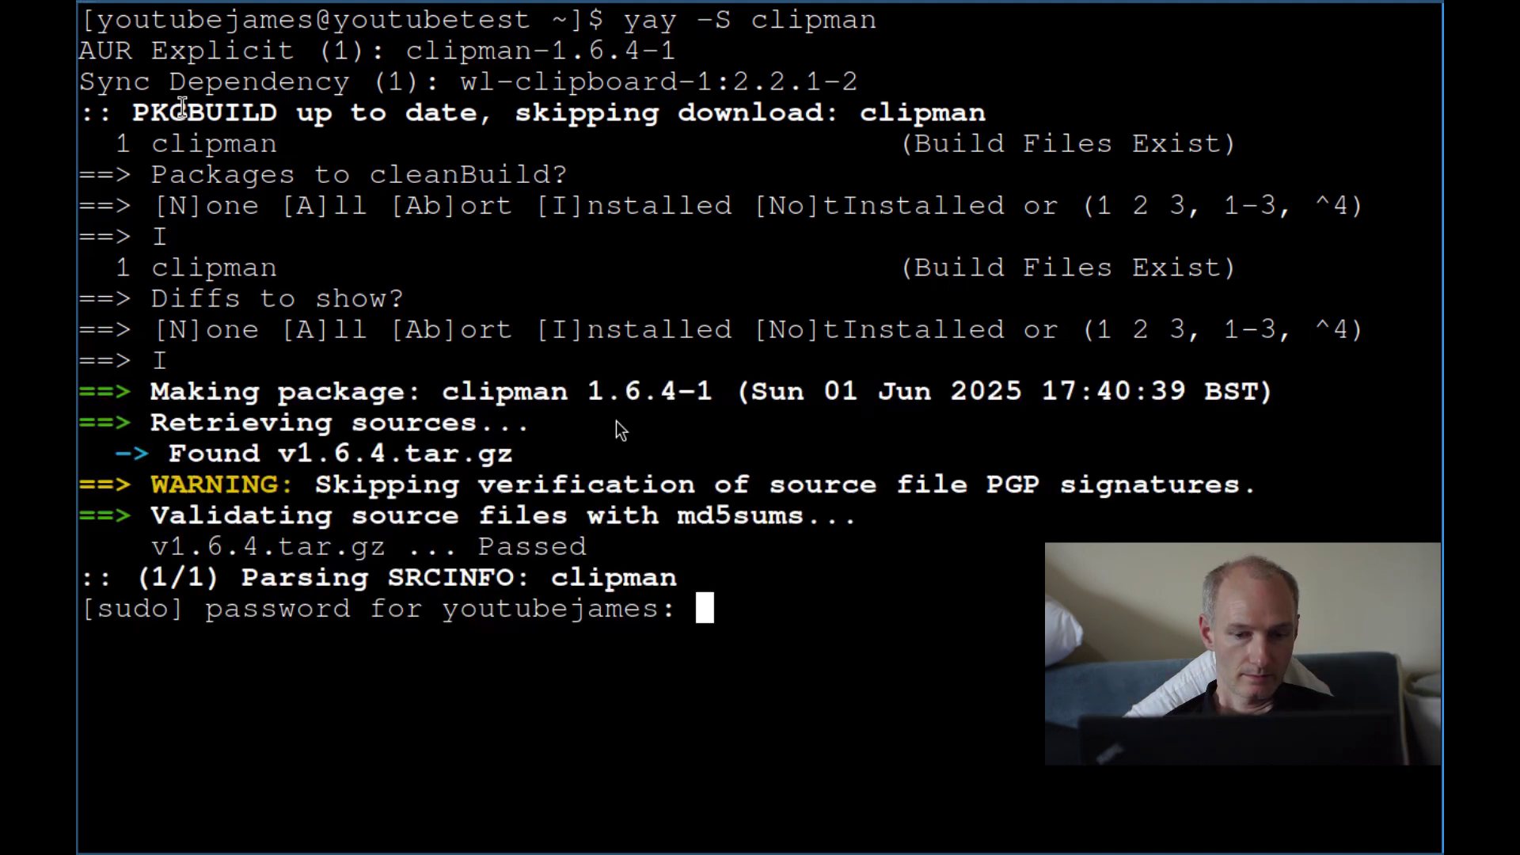
pyautogui.press('Return')
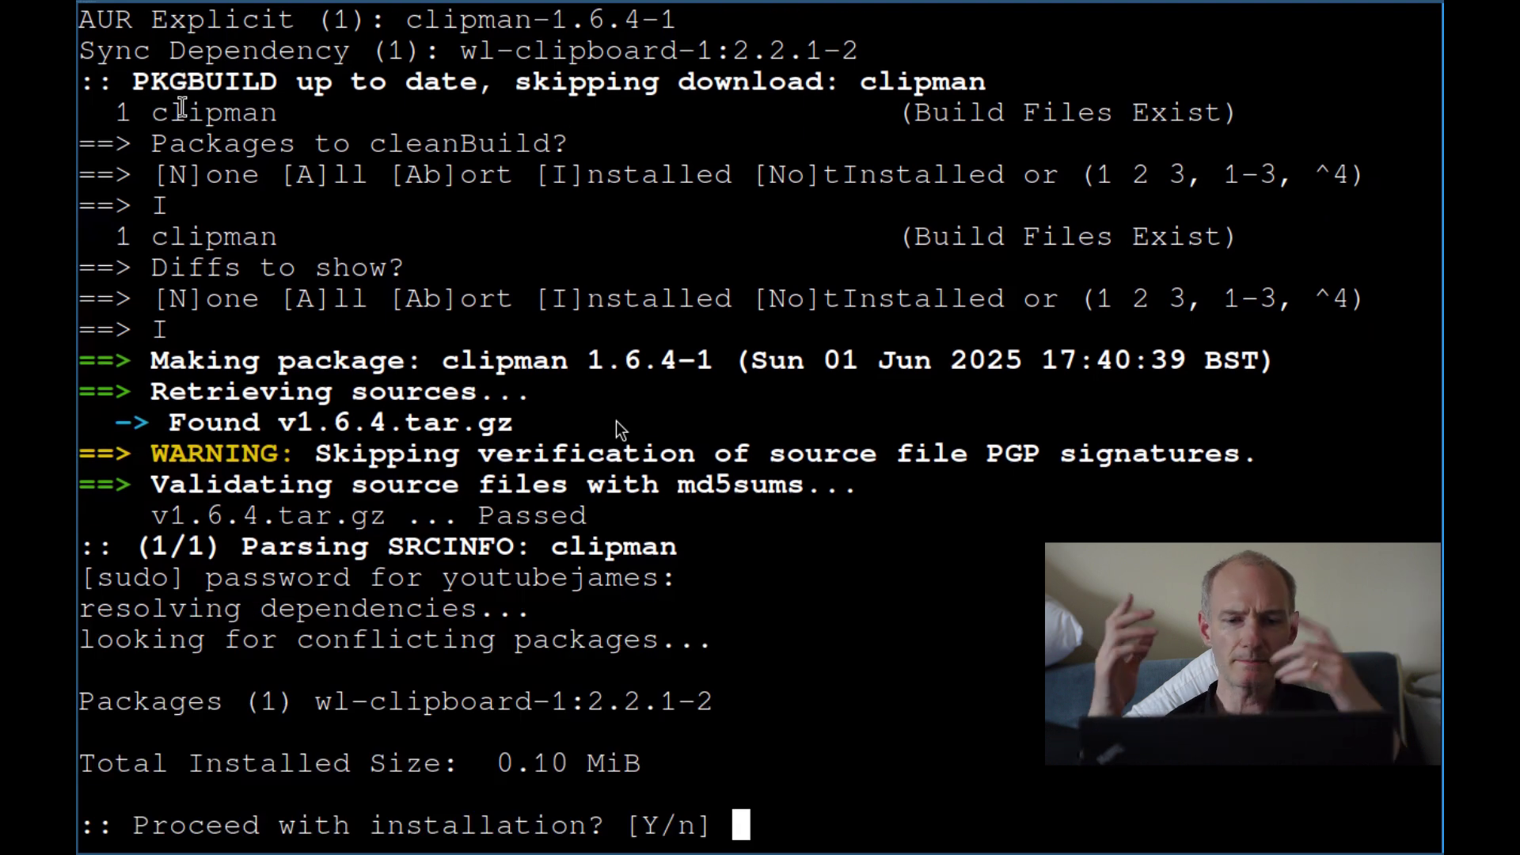
pyautogui.write('Y')
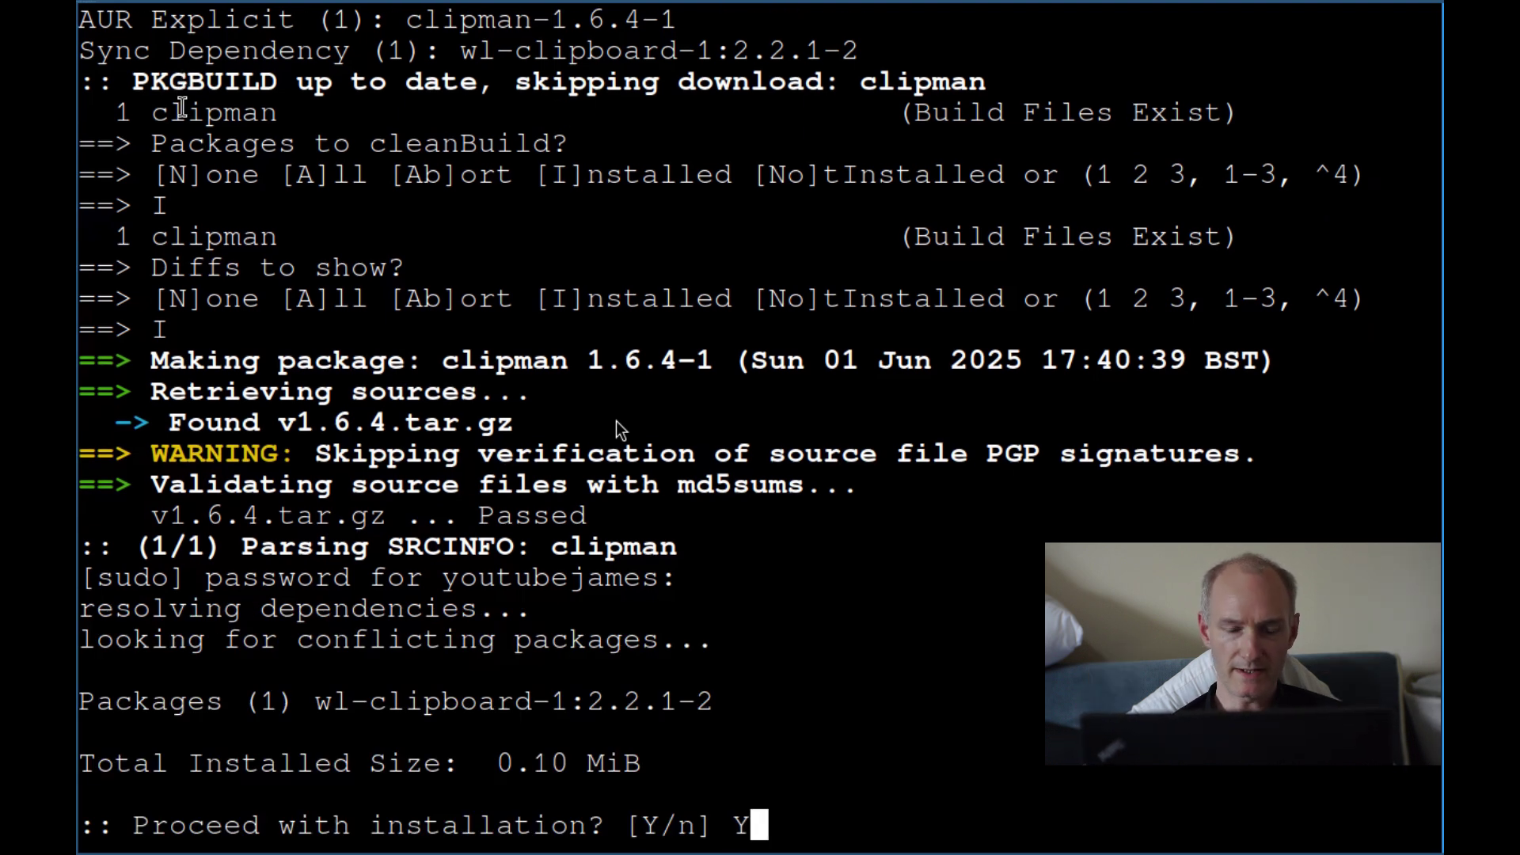
pyautogui.press('Return')
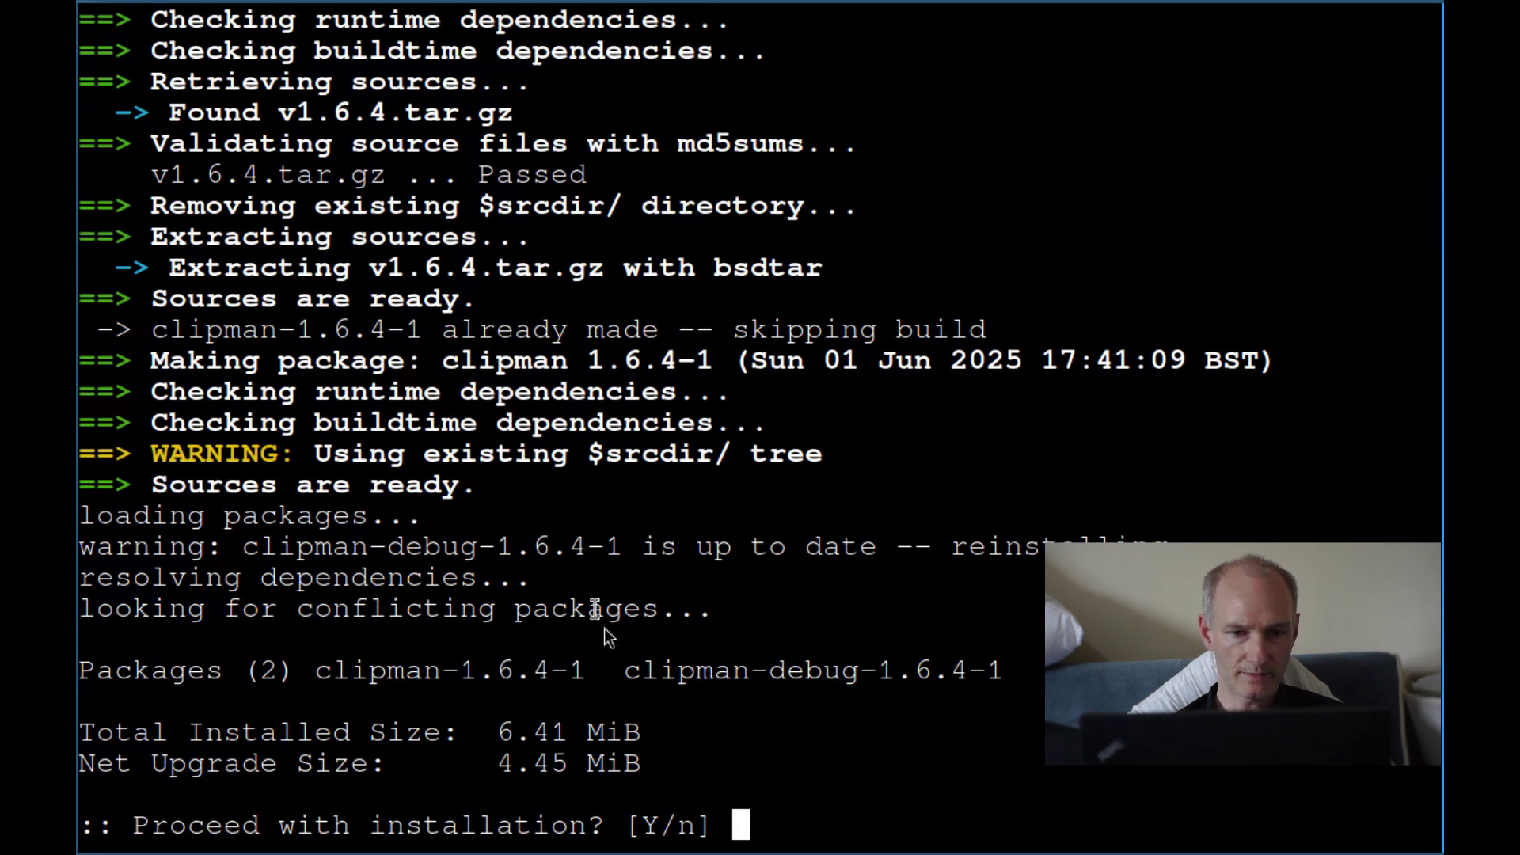
pyautogui.write('Y')
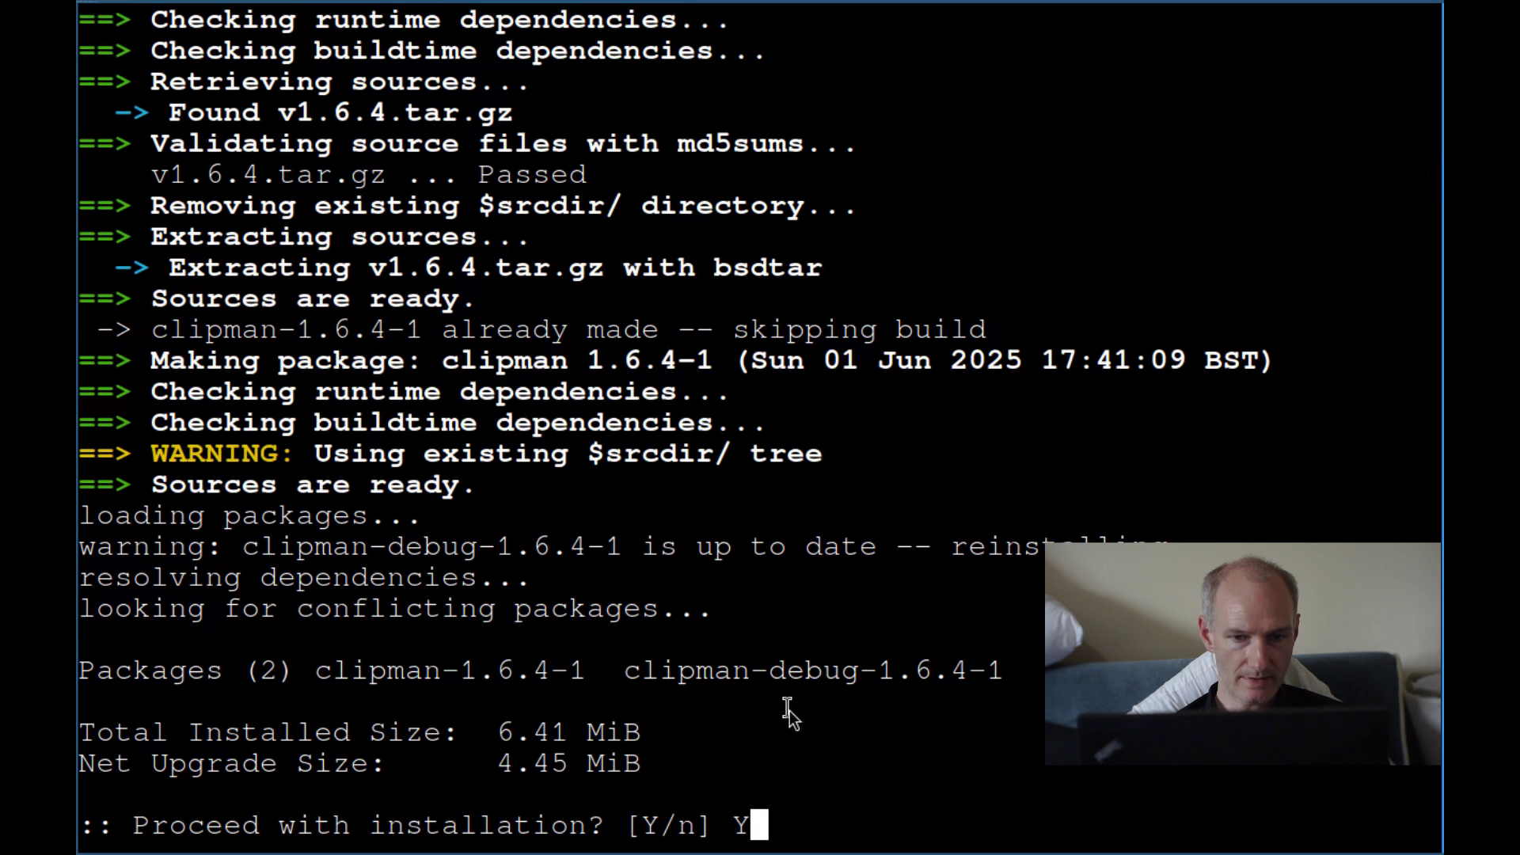
pyautogui.press('Return')
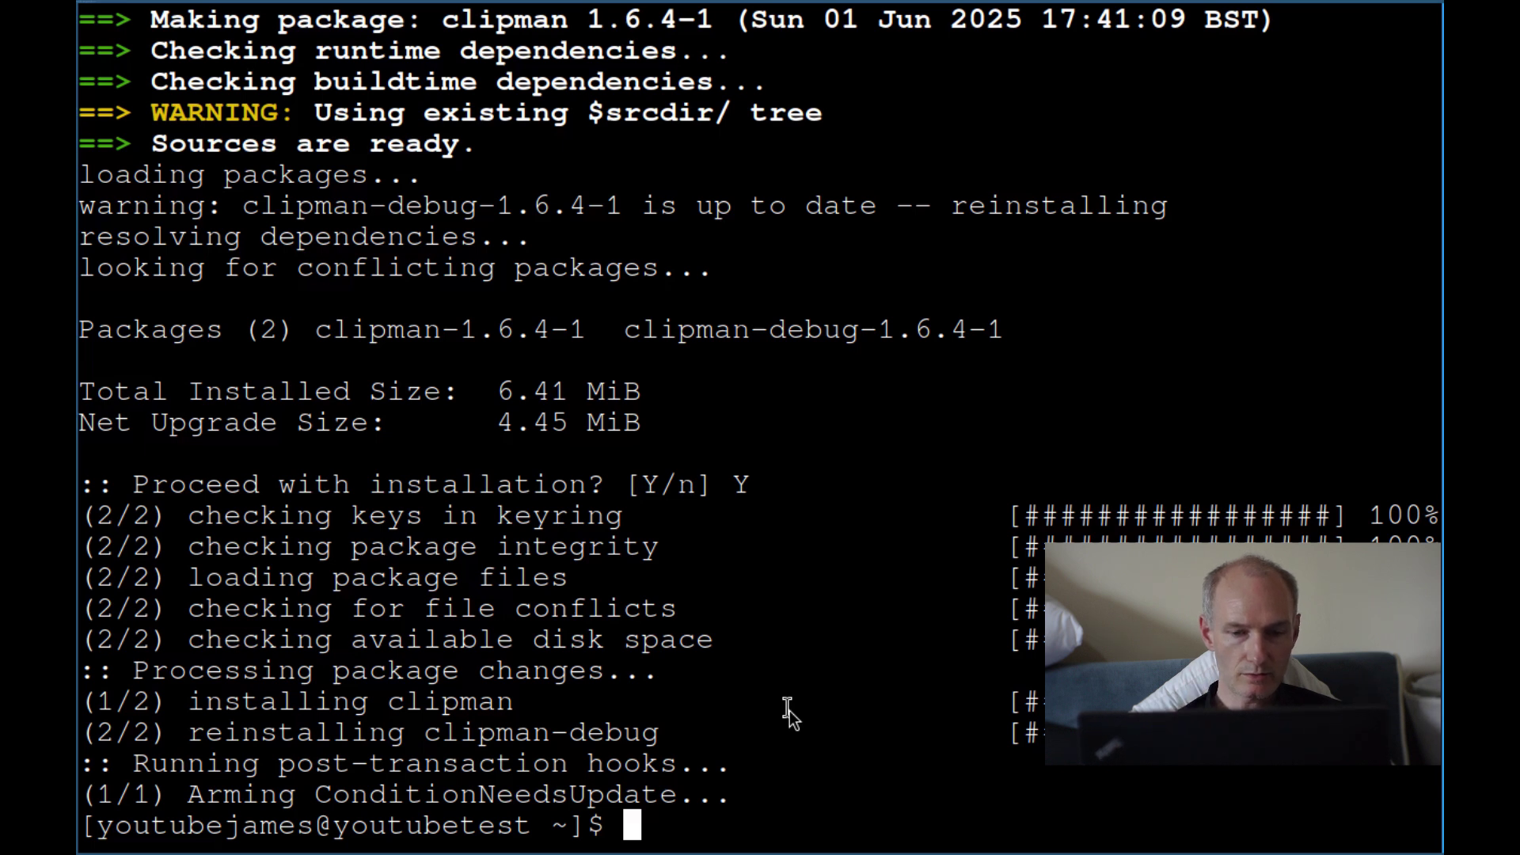
pyautogui.press('super+1')
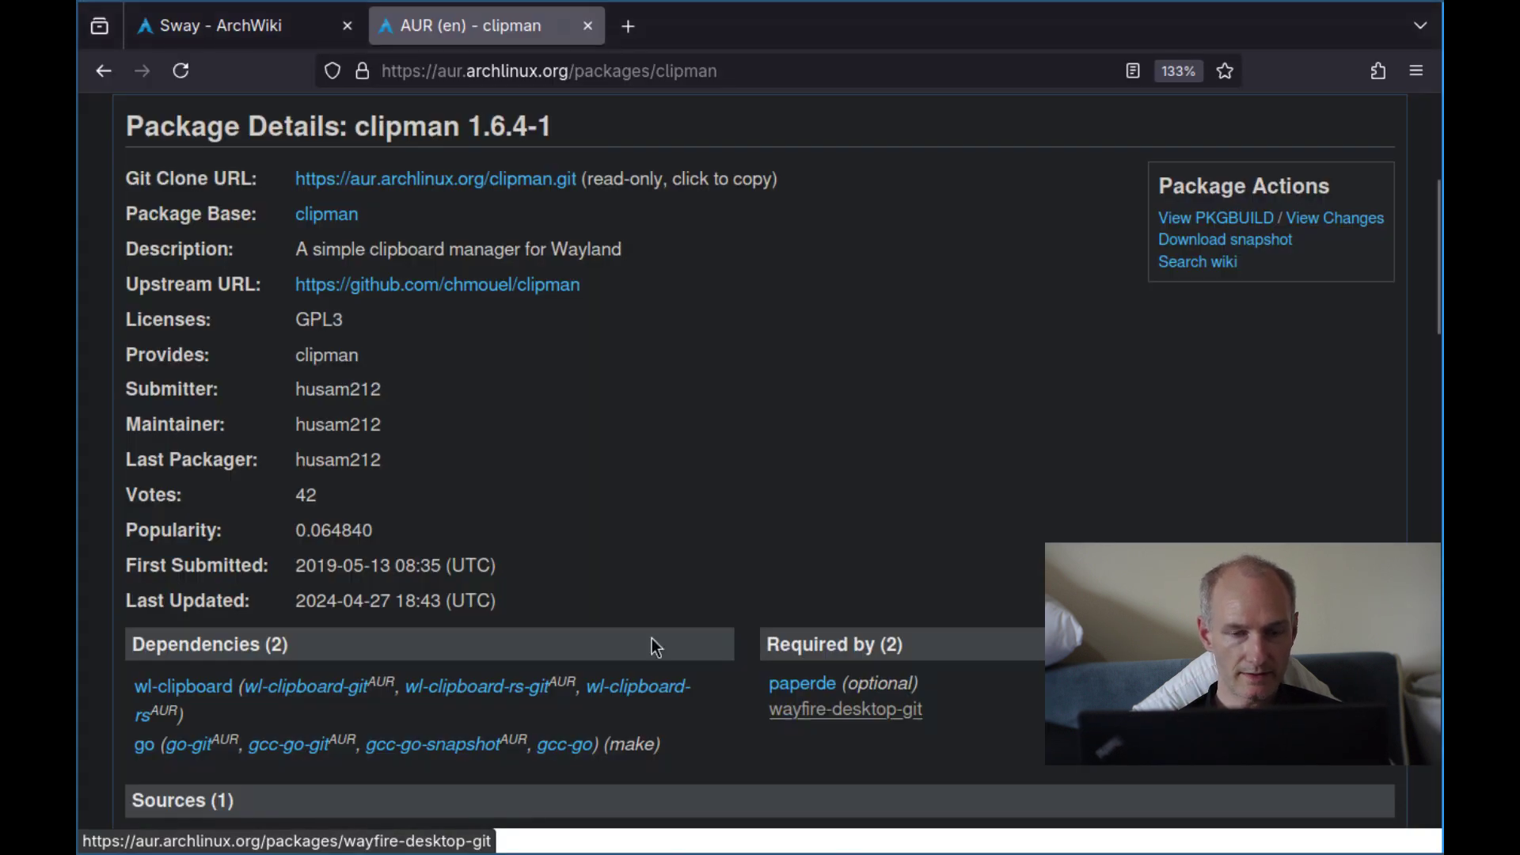
# Step: Highlight the sway config path and exec wl-paste clipman line on the wiki, then start typing vim .config/
pyautogui.click(289, 27)
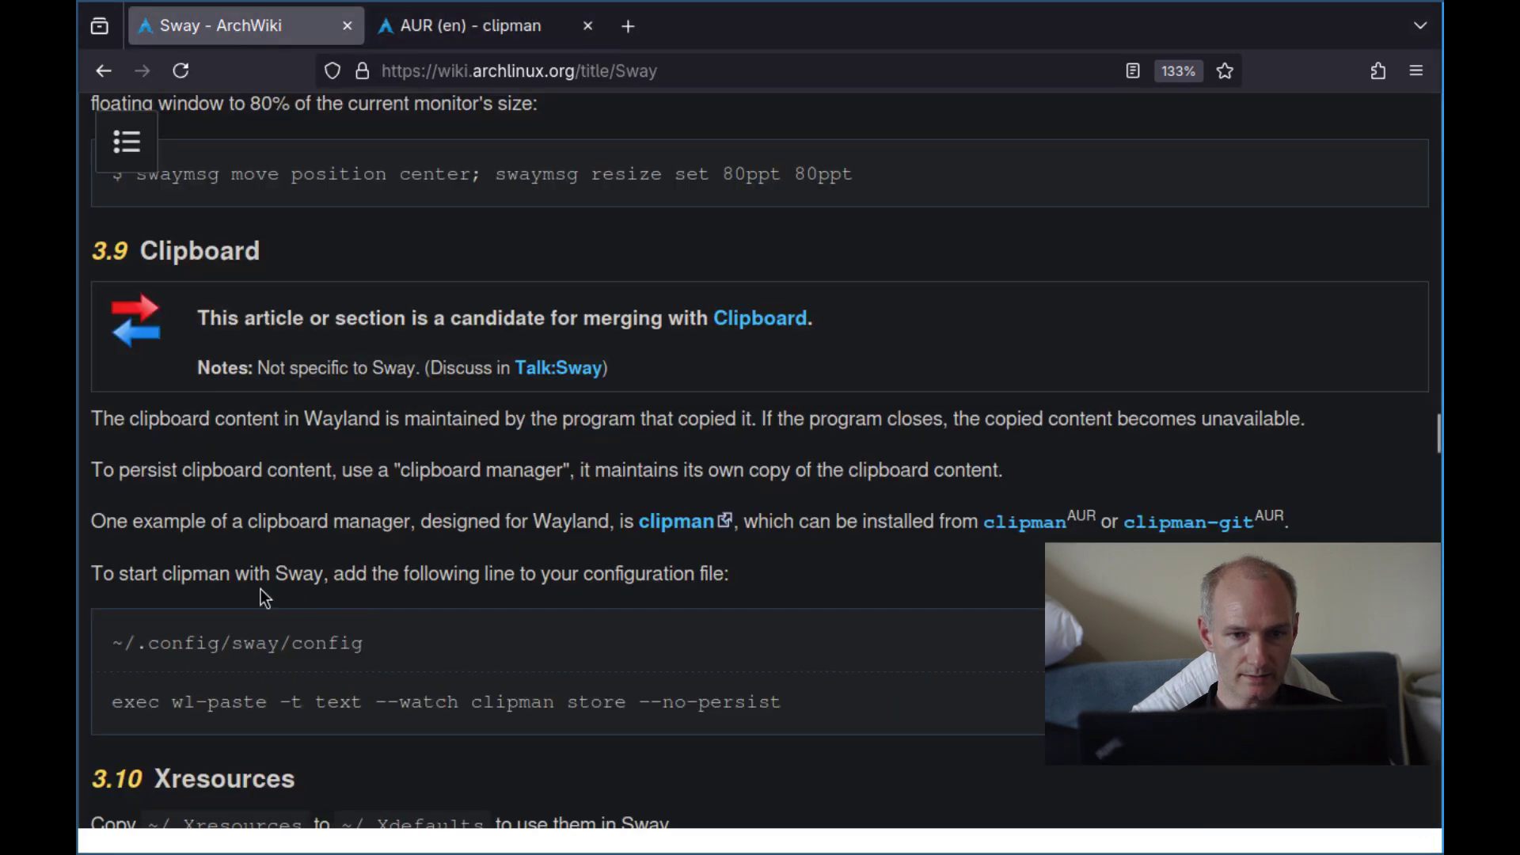
pyautogui.moveTo(101, 644); pyautogui.dragTo(183, 644)
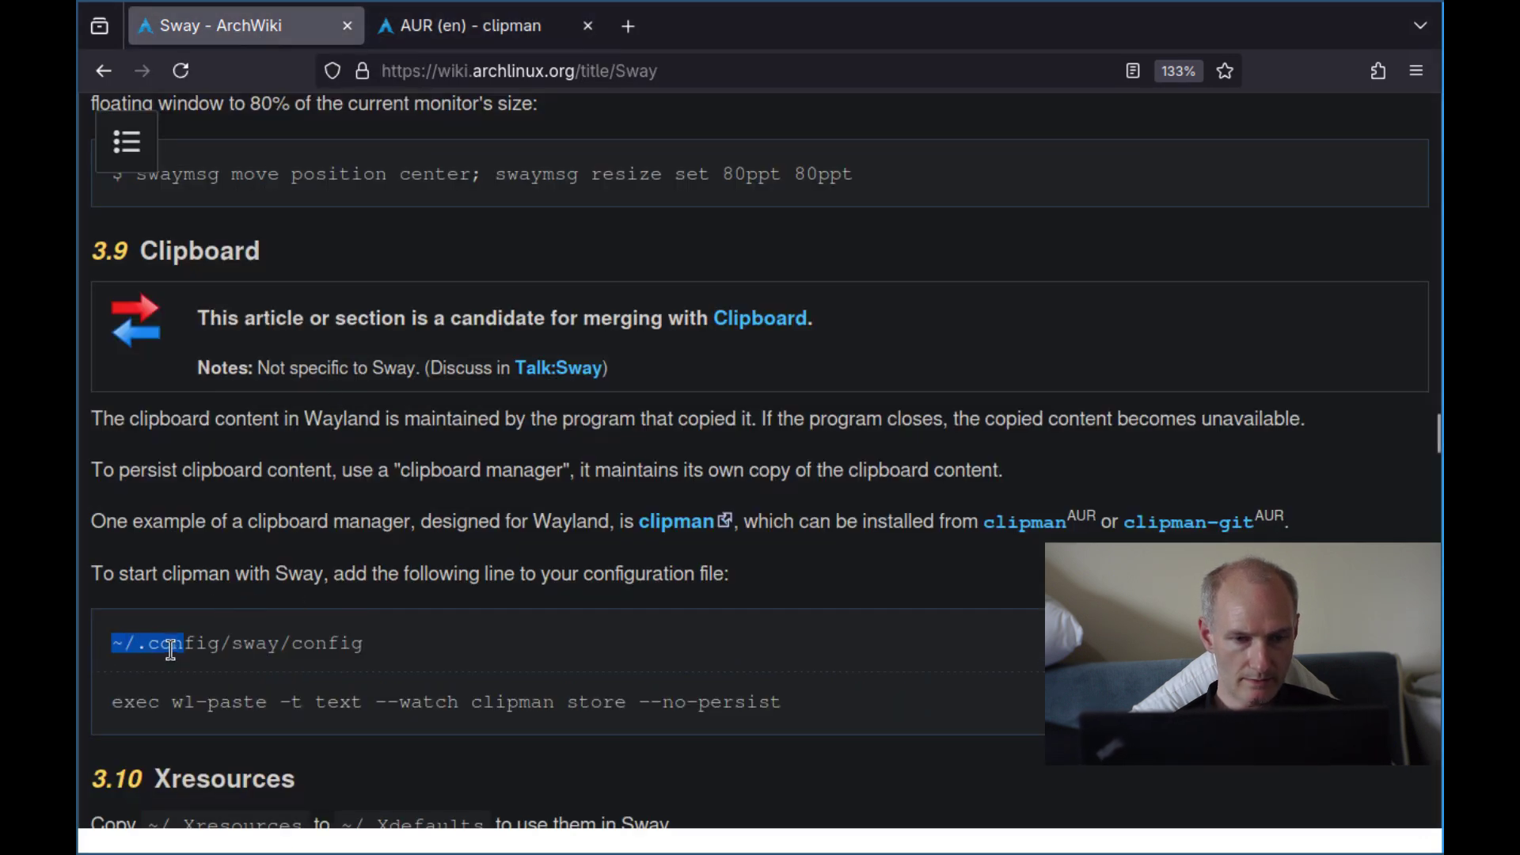
pyautogui.click(135, 661)
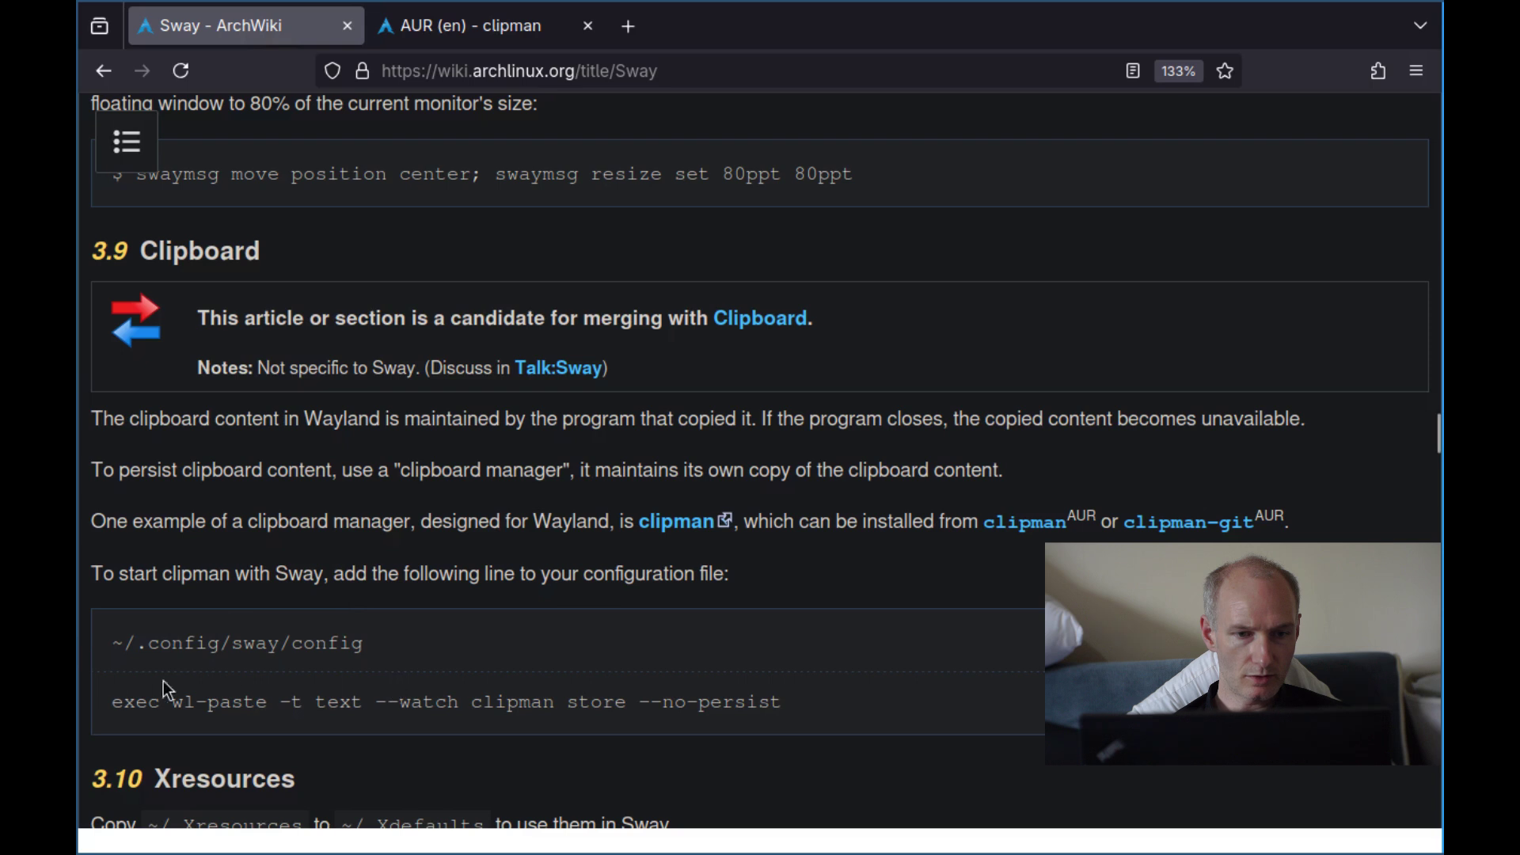
pyautogui.moveTo(103, 711); pyautogui.dragTo(710, 704)
pyautogui.click(731, 599)
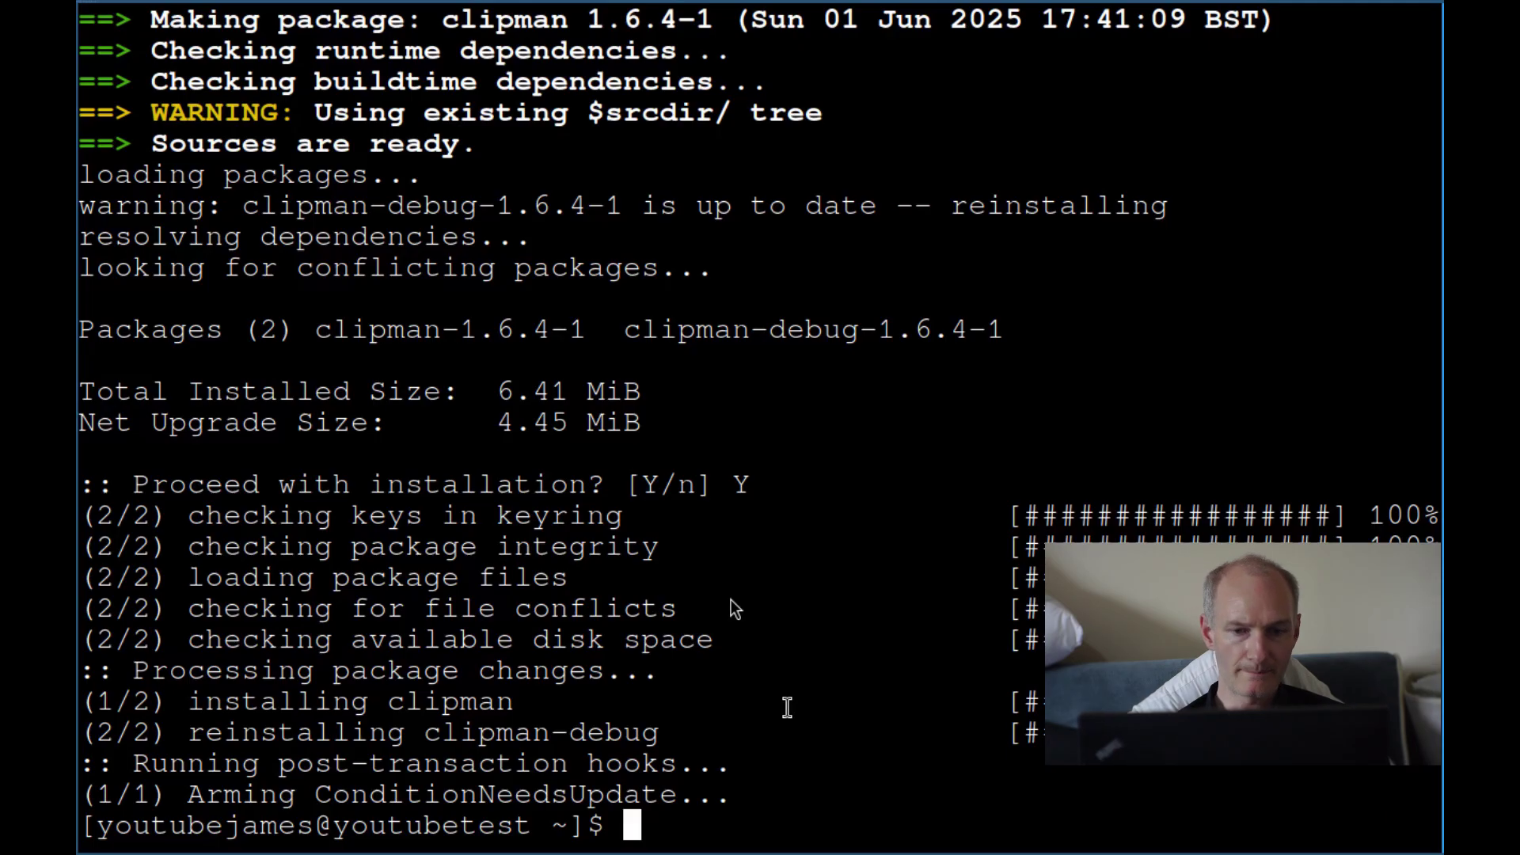
pyautogui.write('vim .config/')
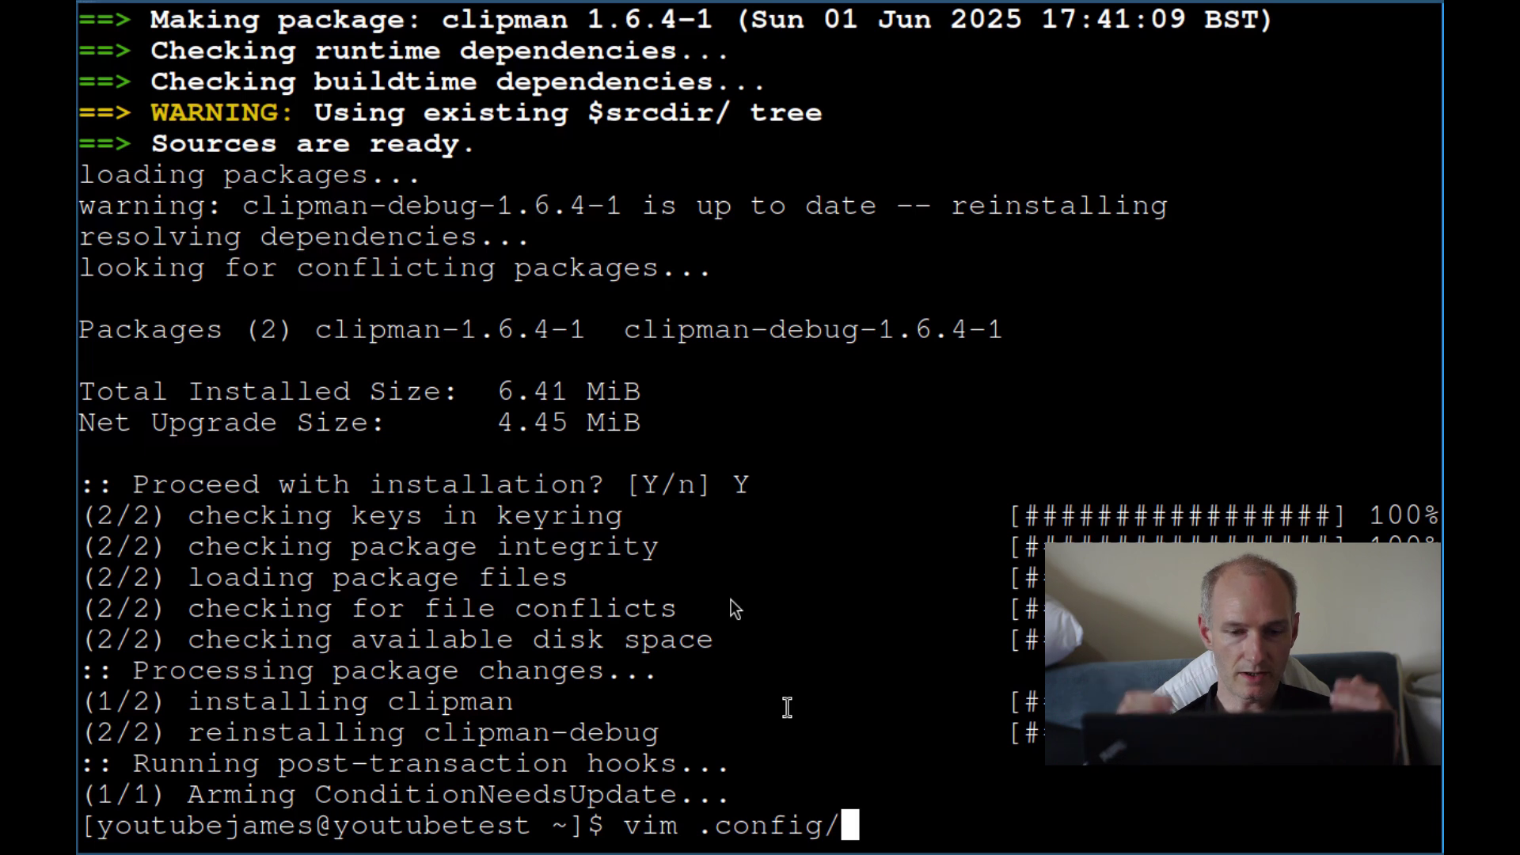
# Step: Open .config/sway/config in vim and start a new line below the #clipboard comment
pyautogui.write('sway/')
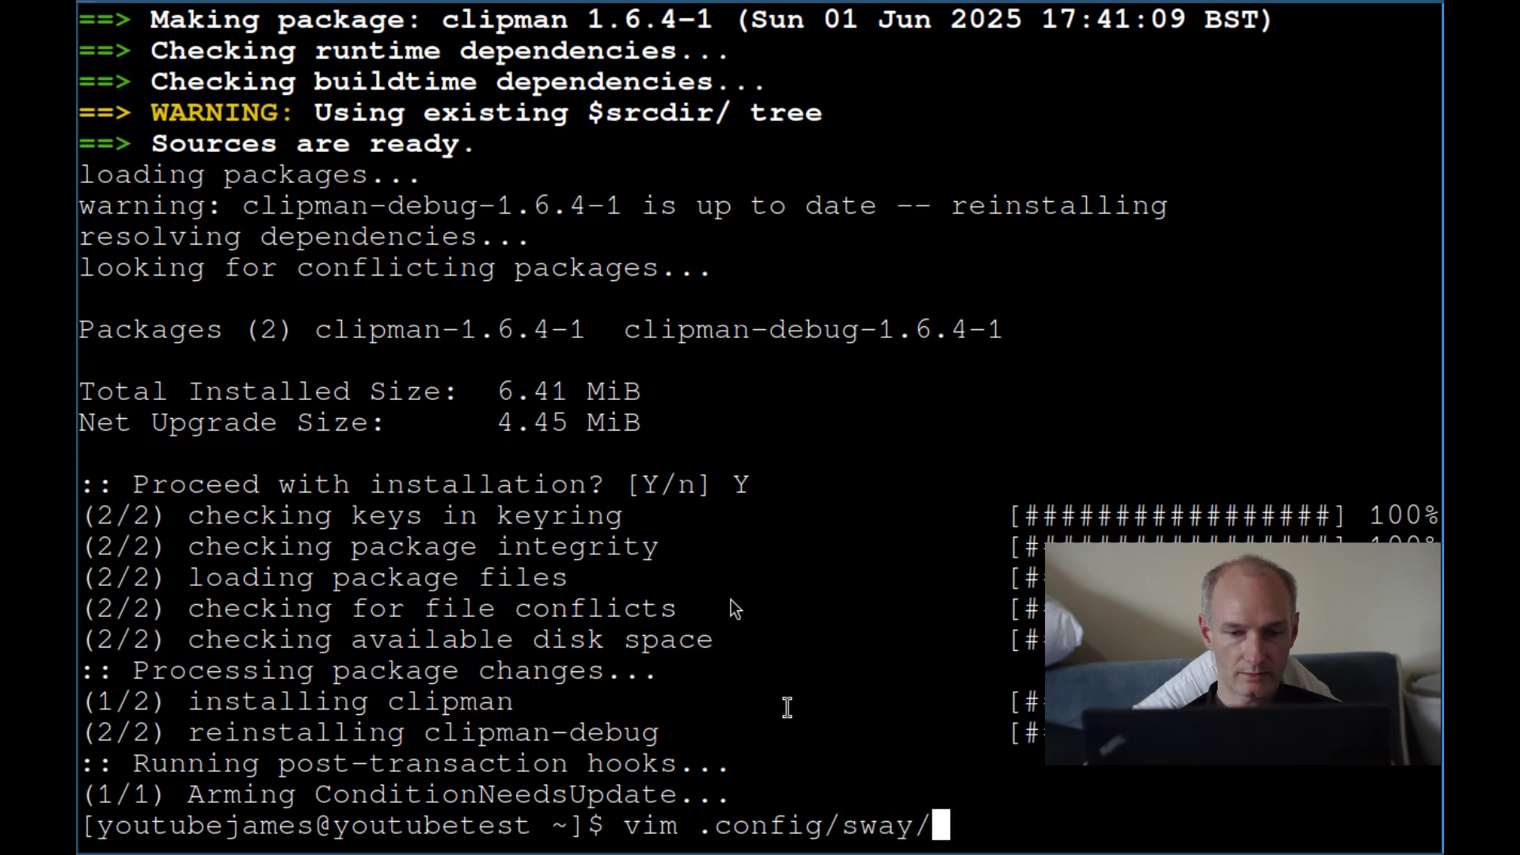
pyautogui.write('config')
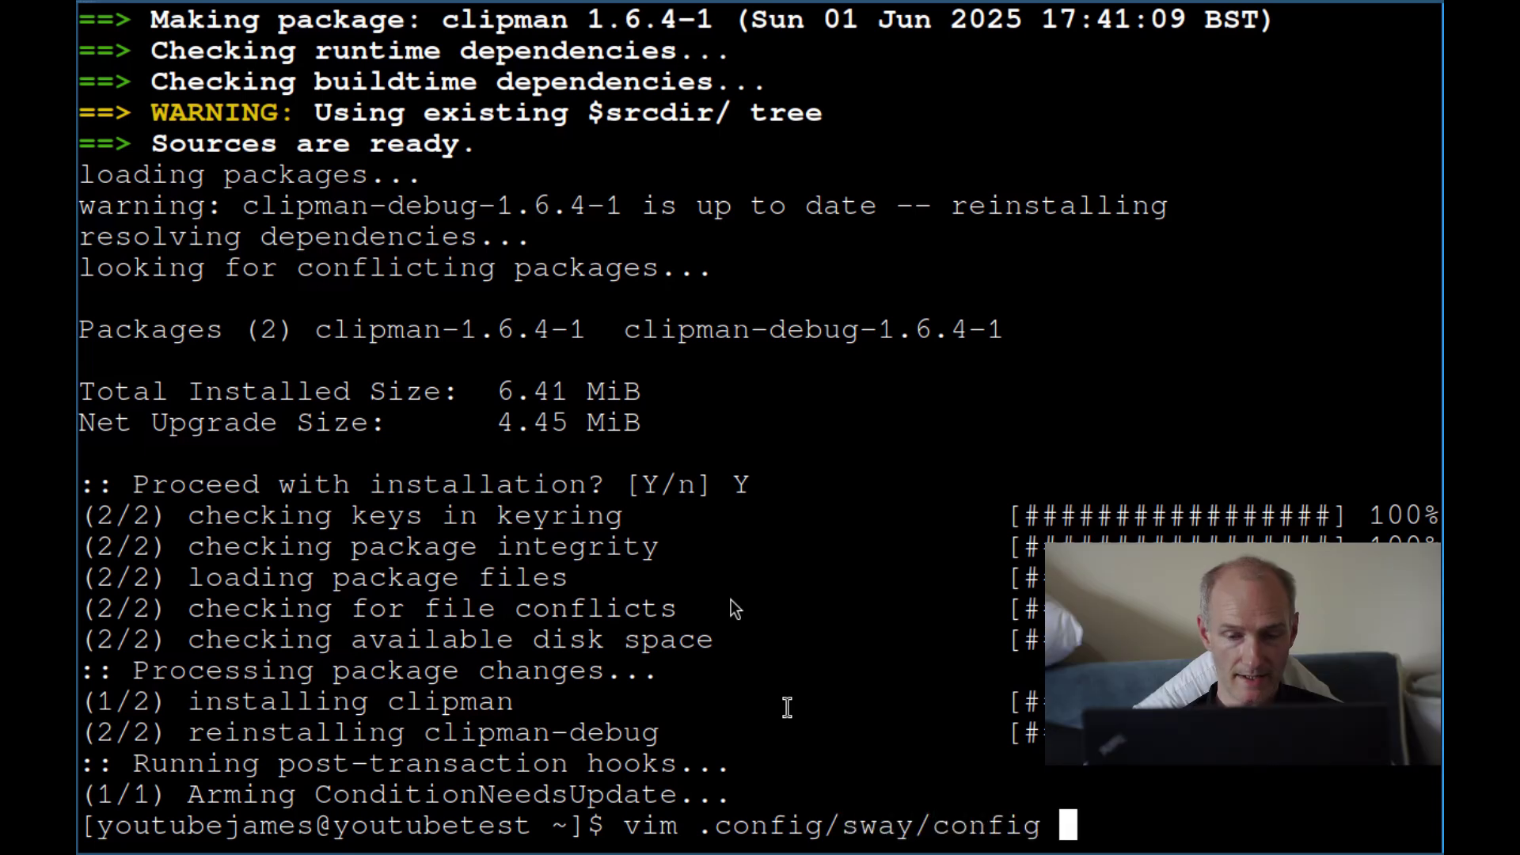
pyautogui.press('Return')
pyautogui.press('j')
pyautogui.press('j')
pyautogui.press('j')
pyautogui.press('j')
pyautogui.press('j')
pyautogui.press('j')
pyautogui.press('j')
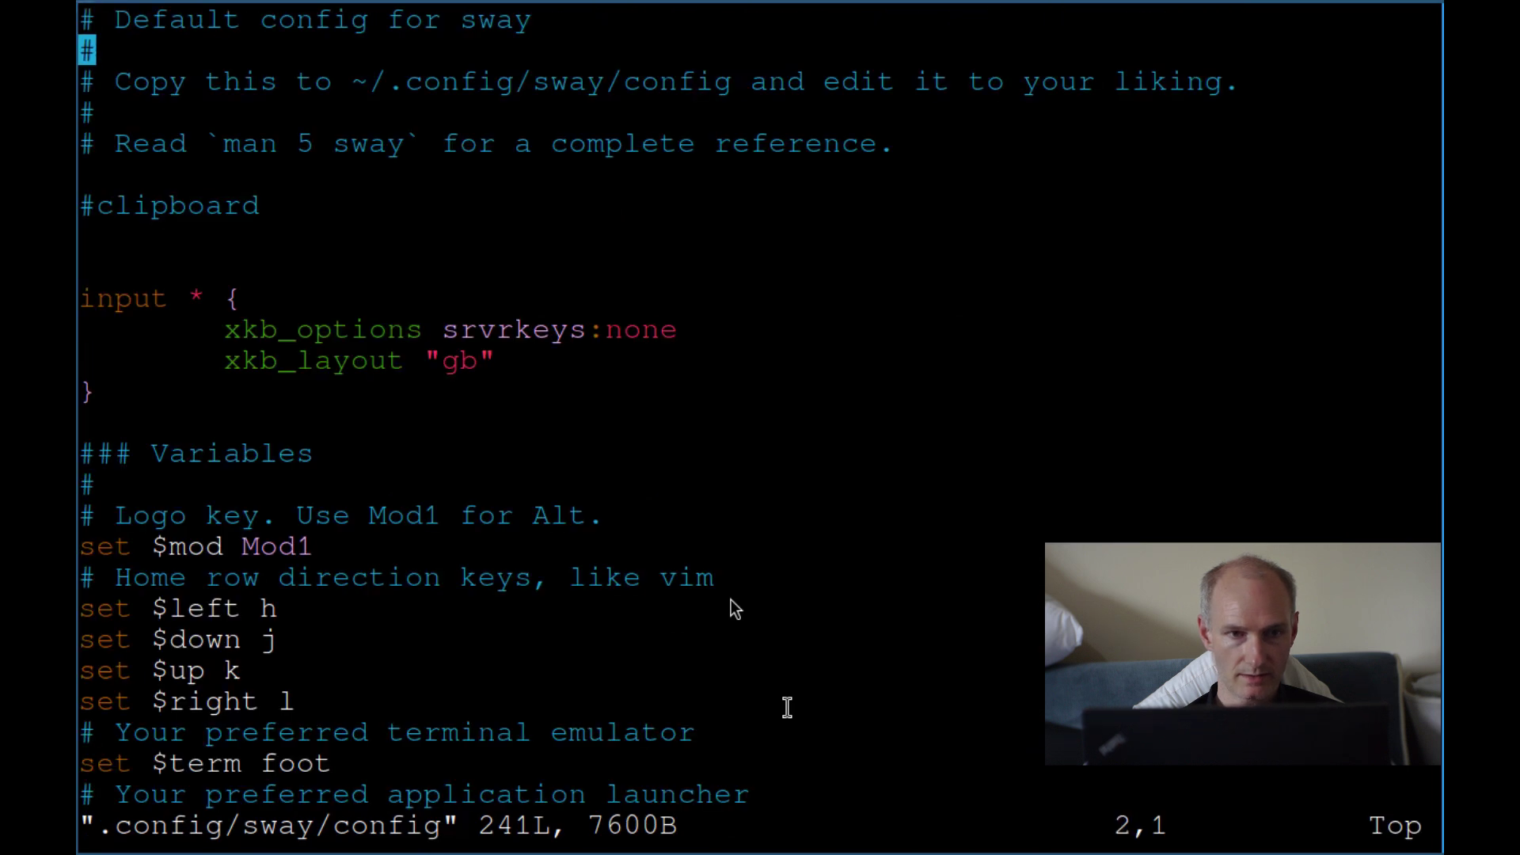
pyautogui.press('k')
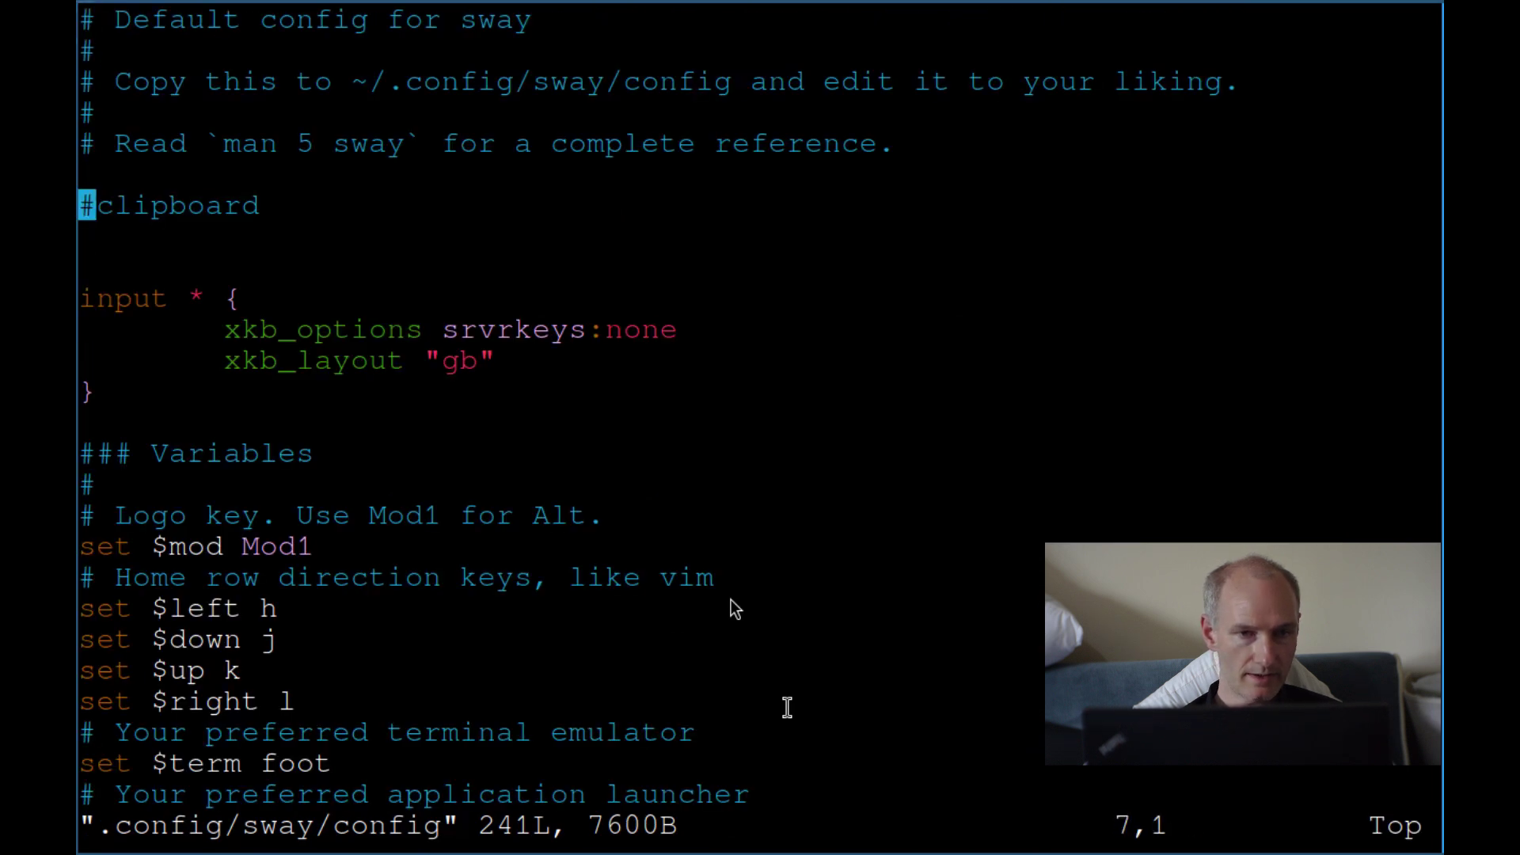
pyautogui.press('j')
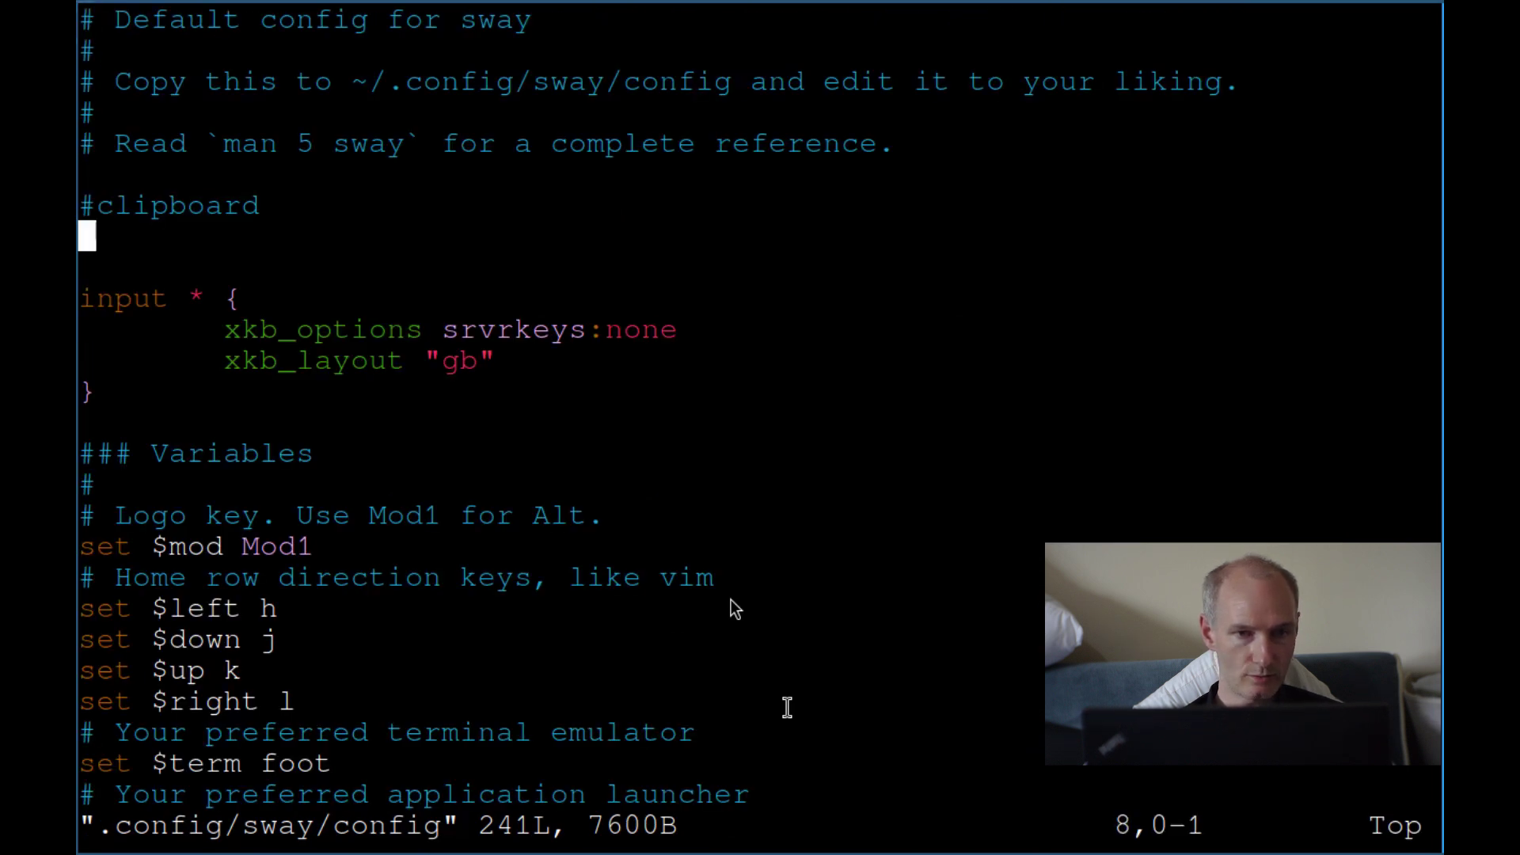
pyautogui.press('o')
# Step: Type 'exec wl-paste -t text --watch', checking each part against the wiki line
pyautogui.hotkey('alt', '2')
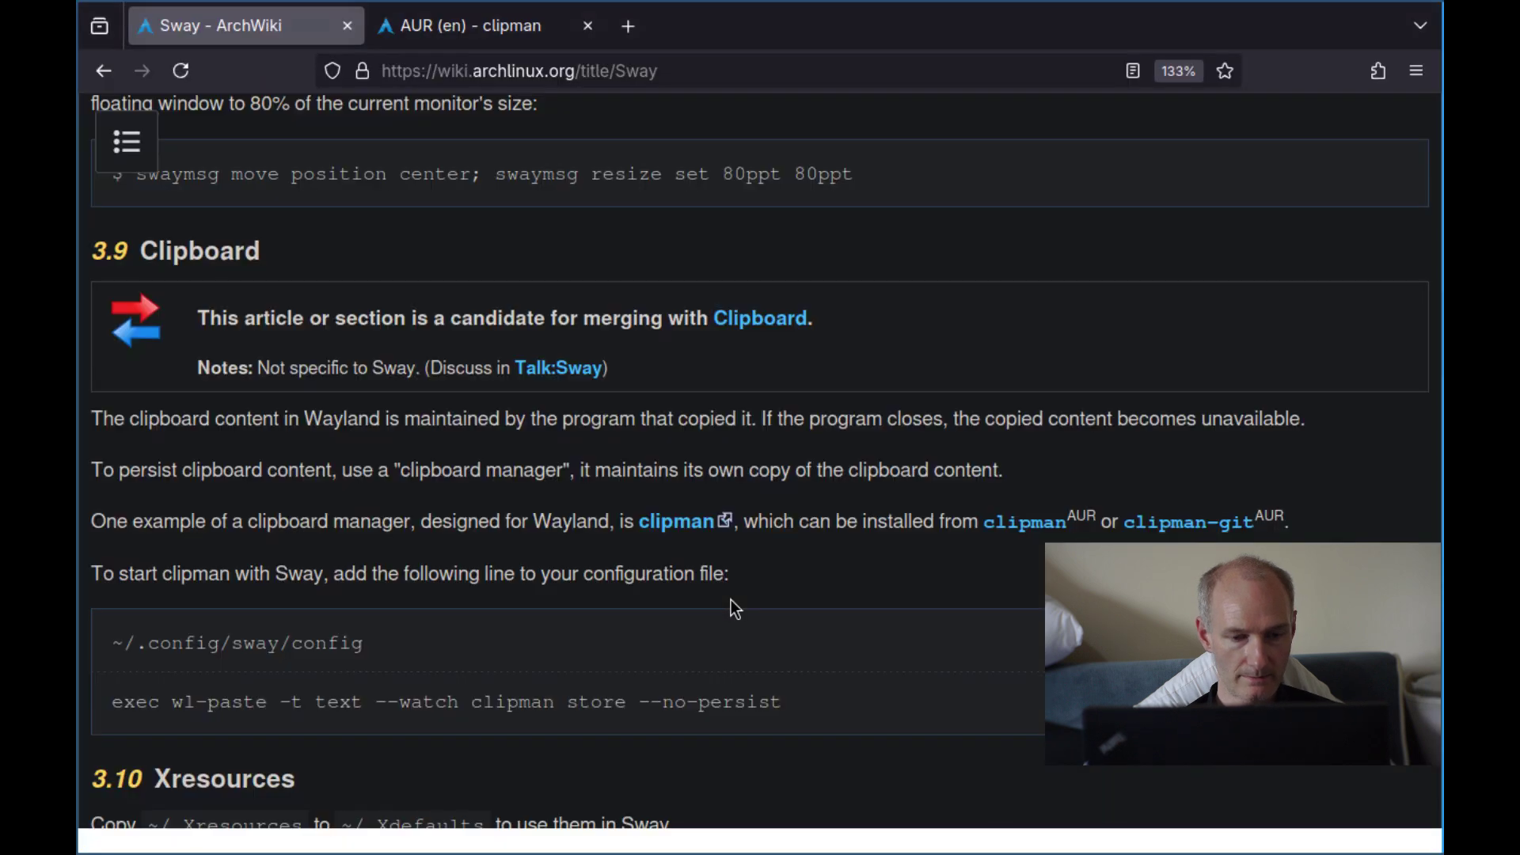
pyautogui.hotkey('alt', '1')
pyautogui.write('exec')
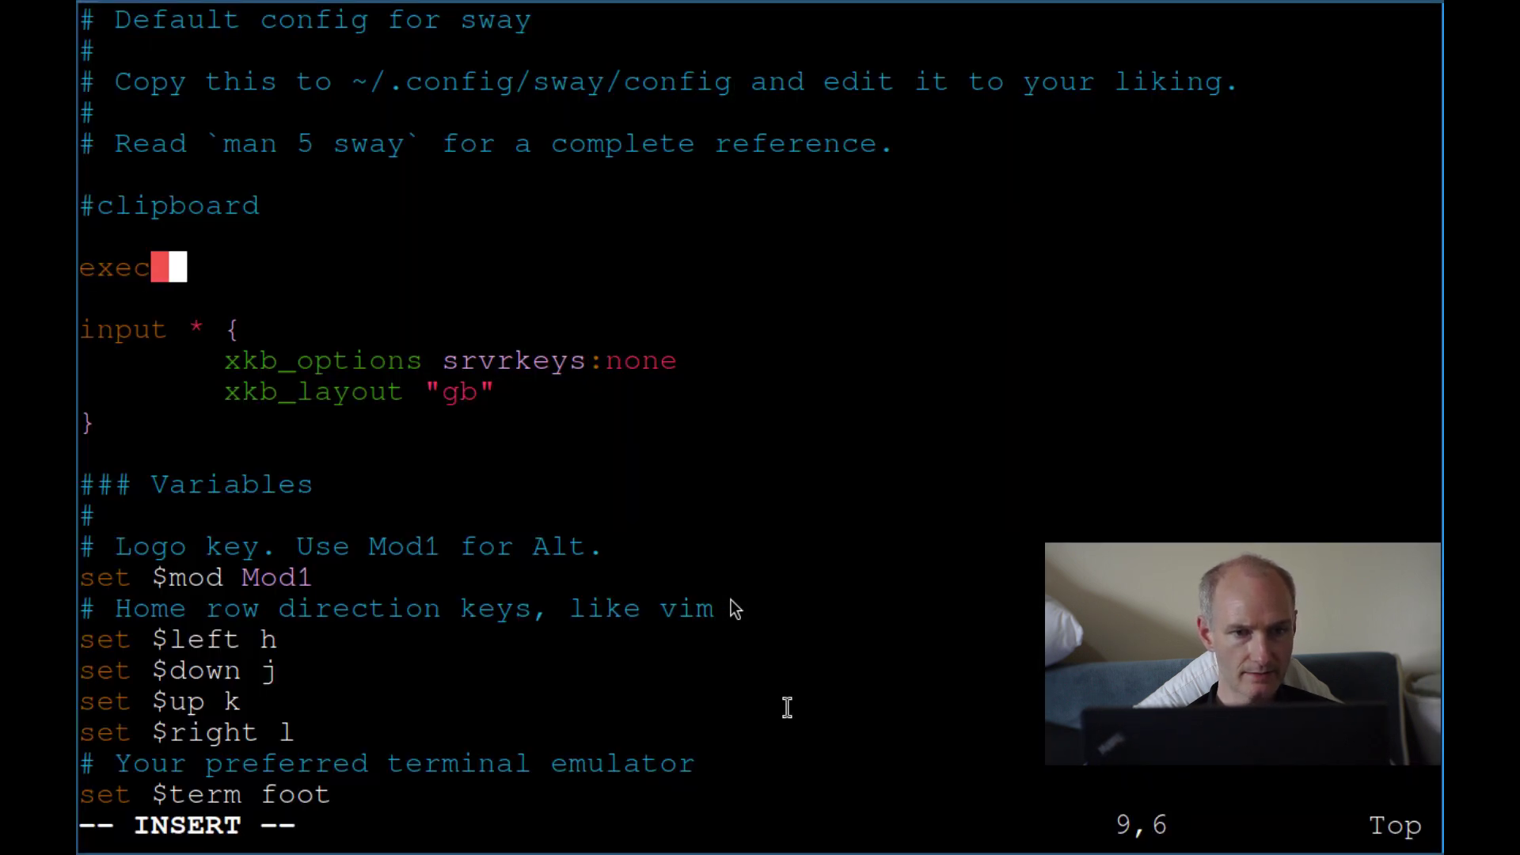
pyautogui.hotkey('alt', '2')
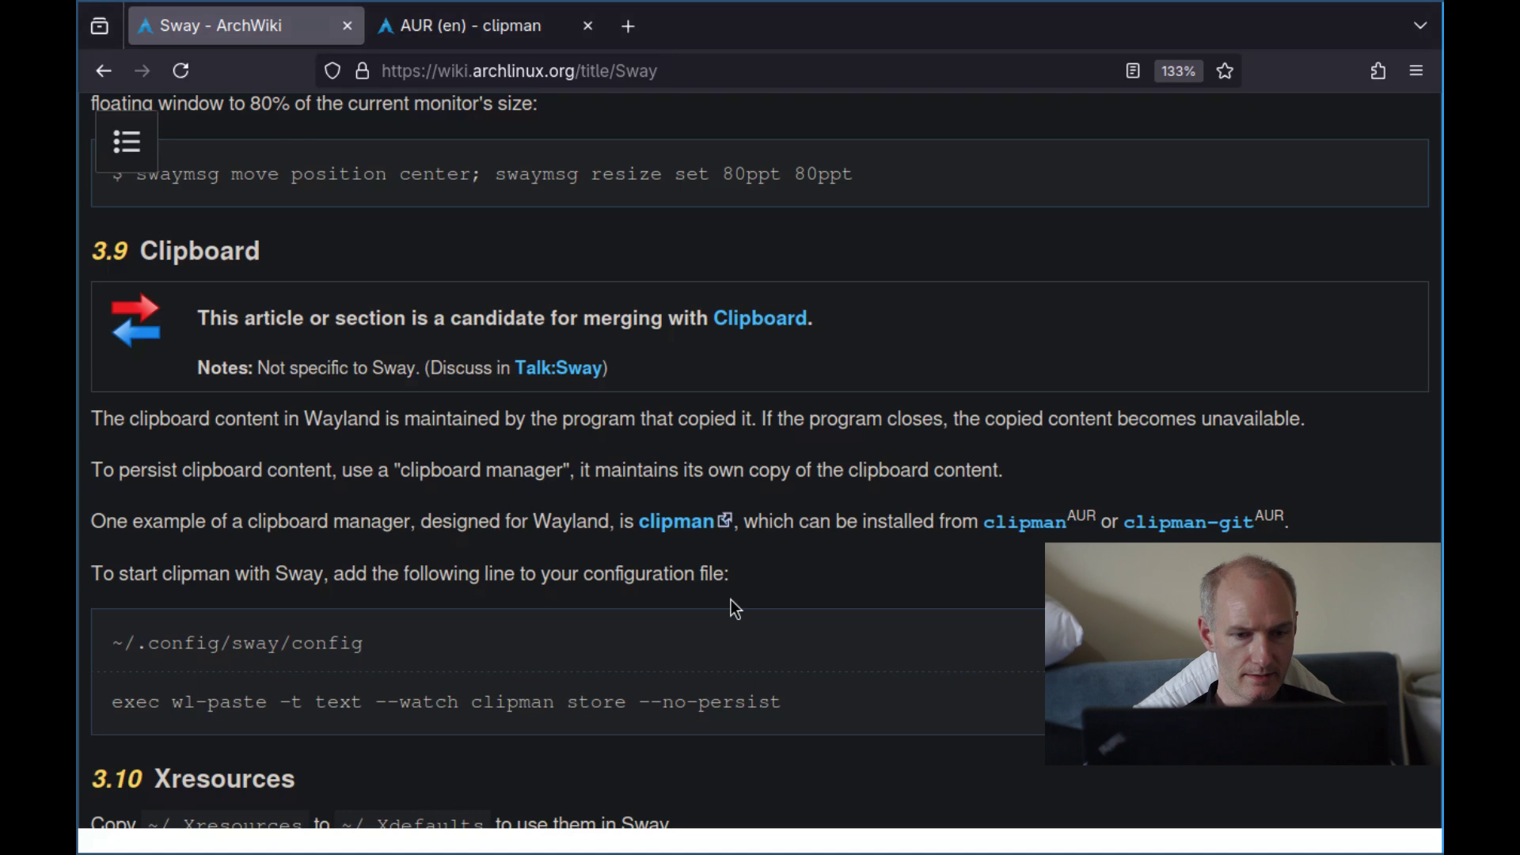
pyautogui.hotkey('alt', '1')
pyautogui.write('wl-paste')
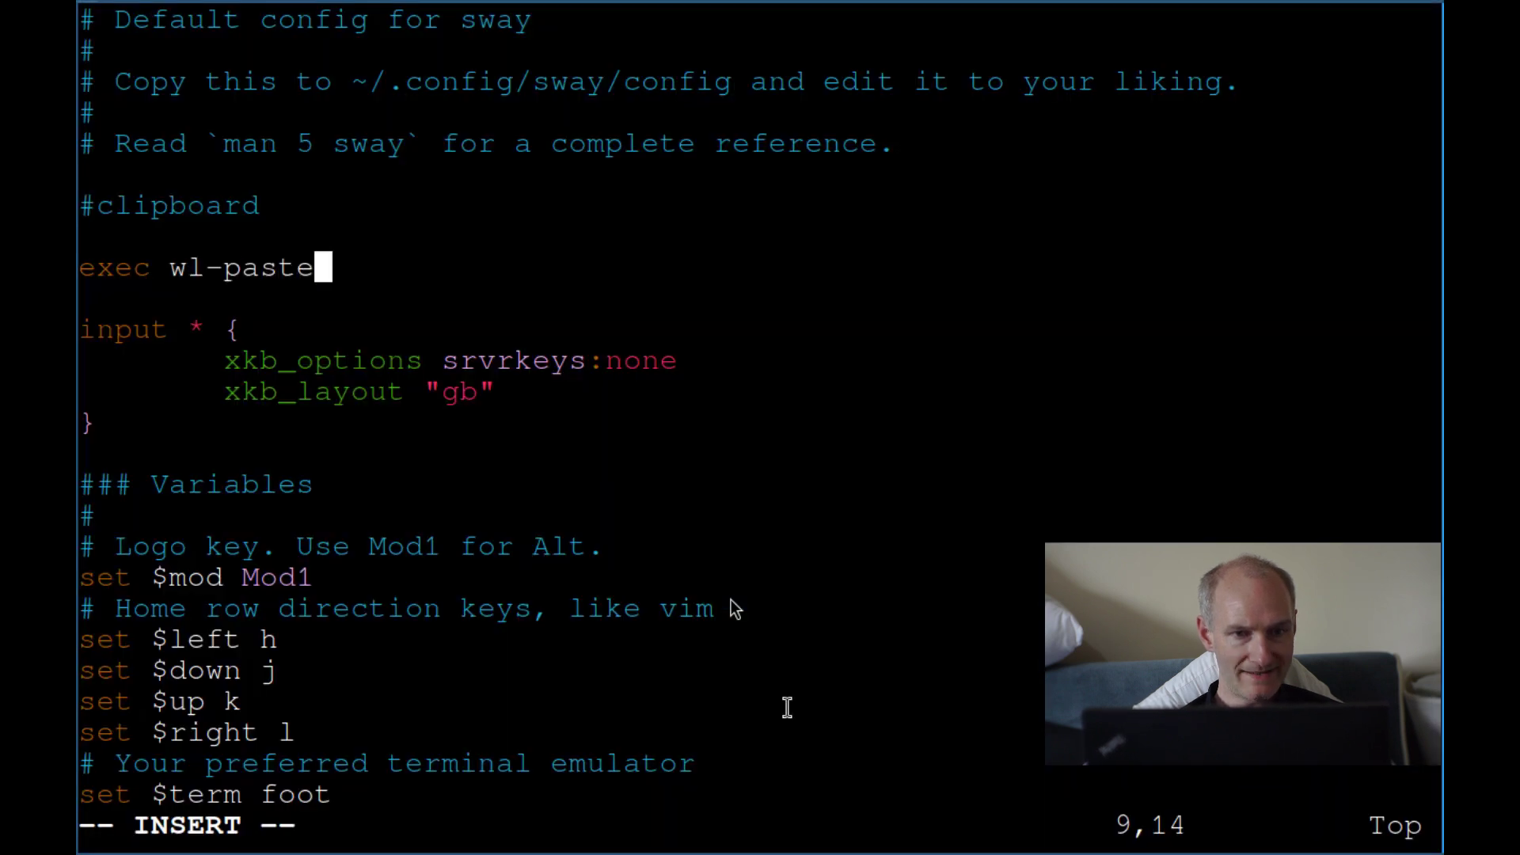
pyautogui.hotkey('alt', '2')
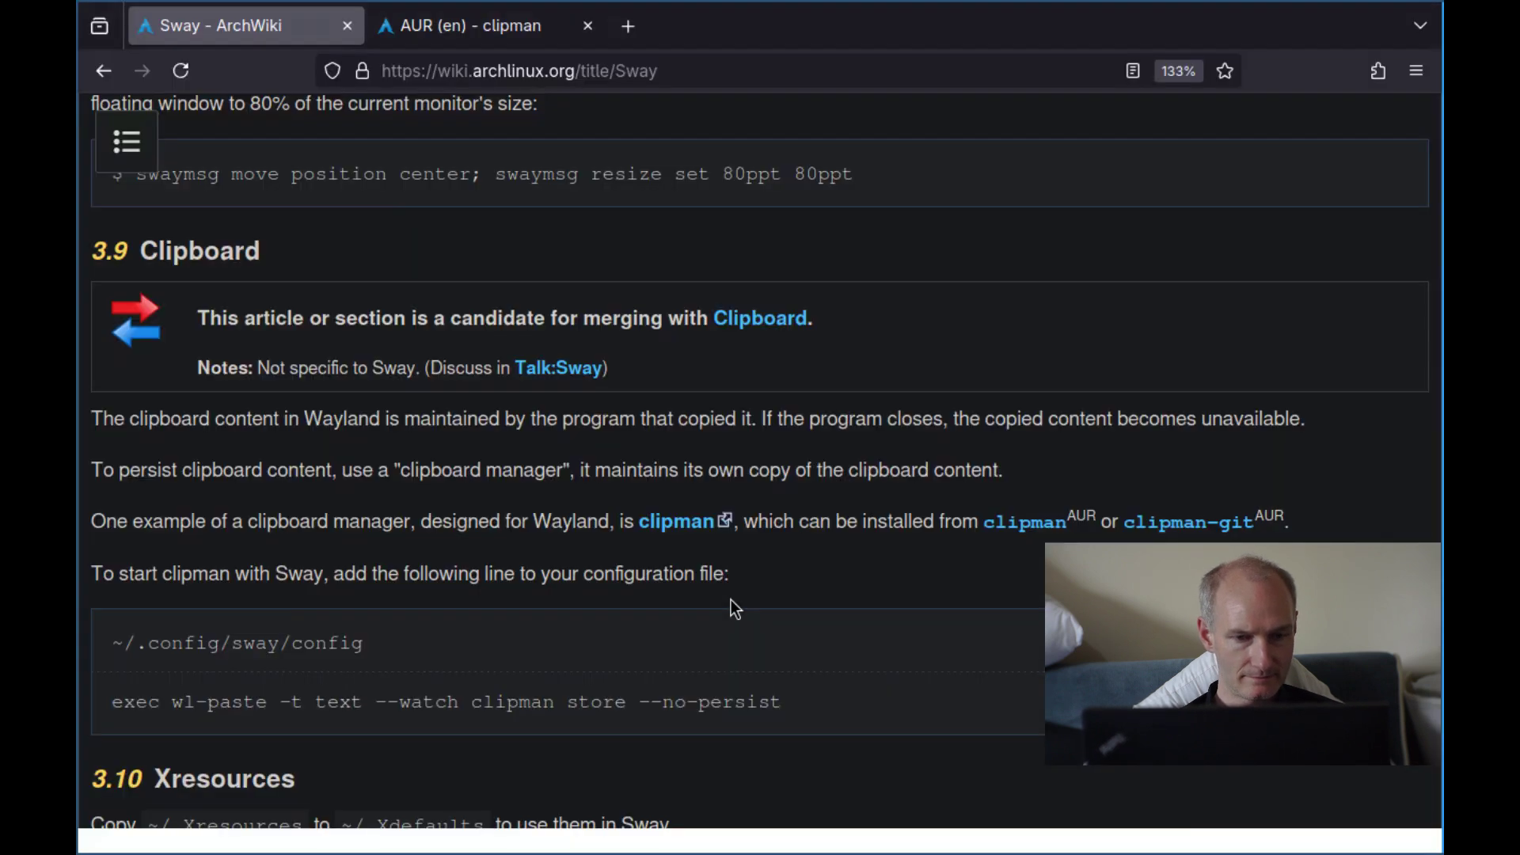
pyautogui.hotkey('alt', '1')
pyautogui.write('-t text')
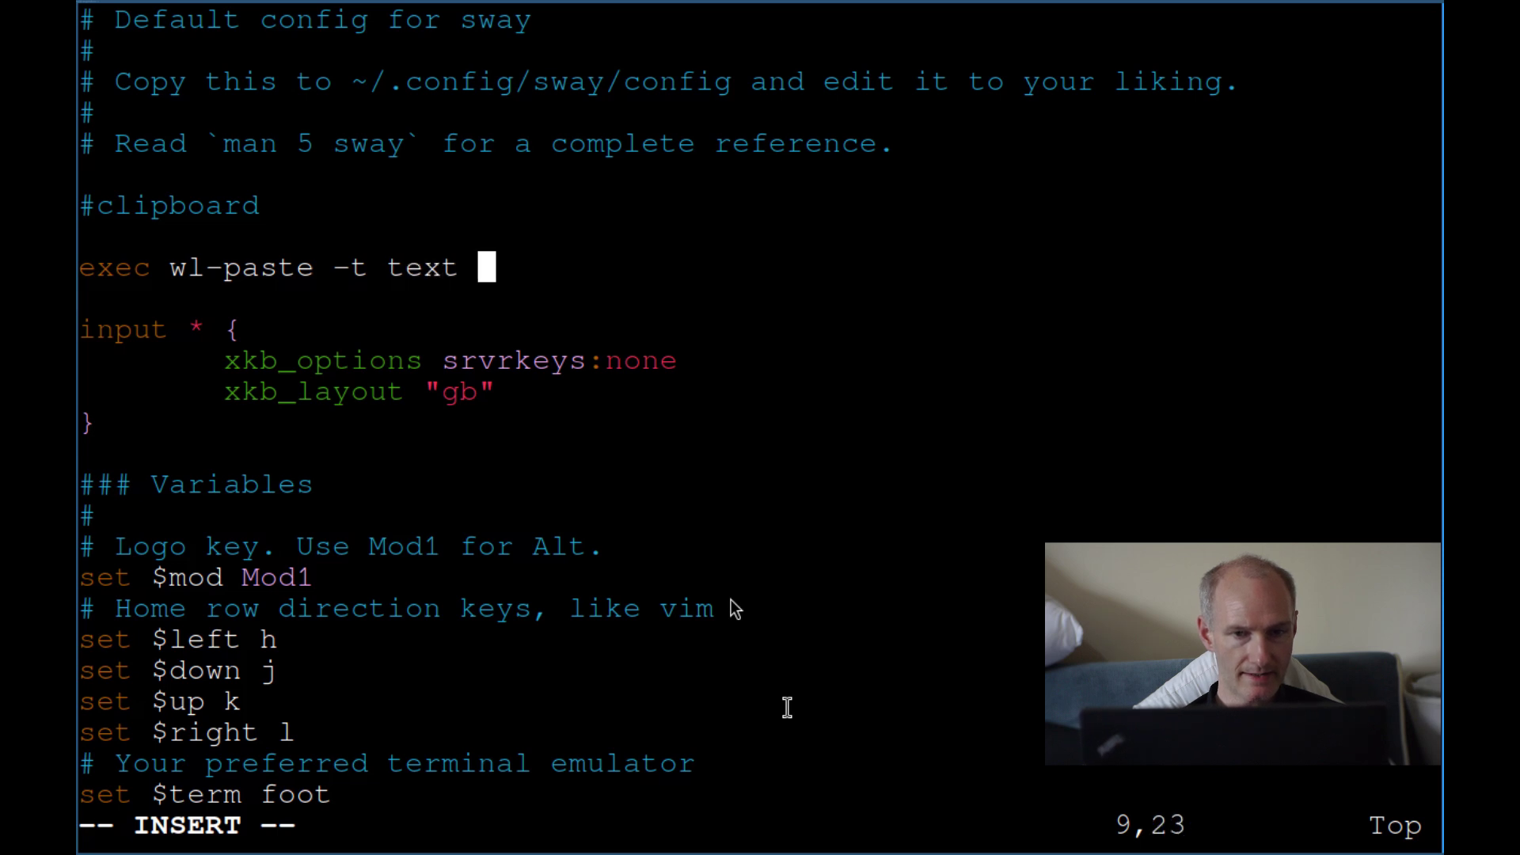
pyautogui.hotkey('alt', '2')
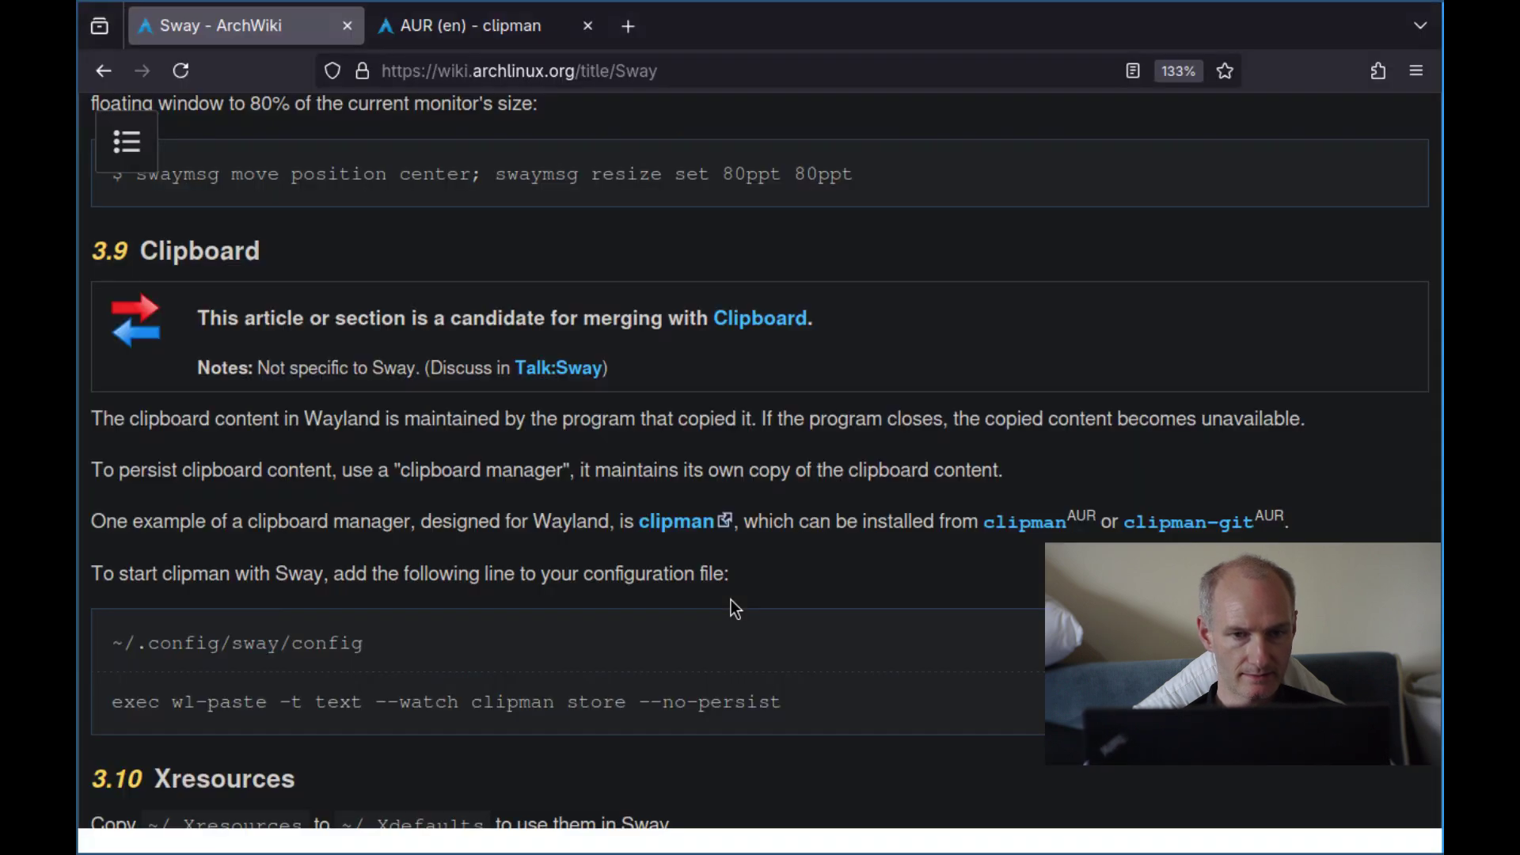
pyautogui.hotkey('alt', '1')
pyautogui.write('--w')
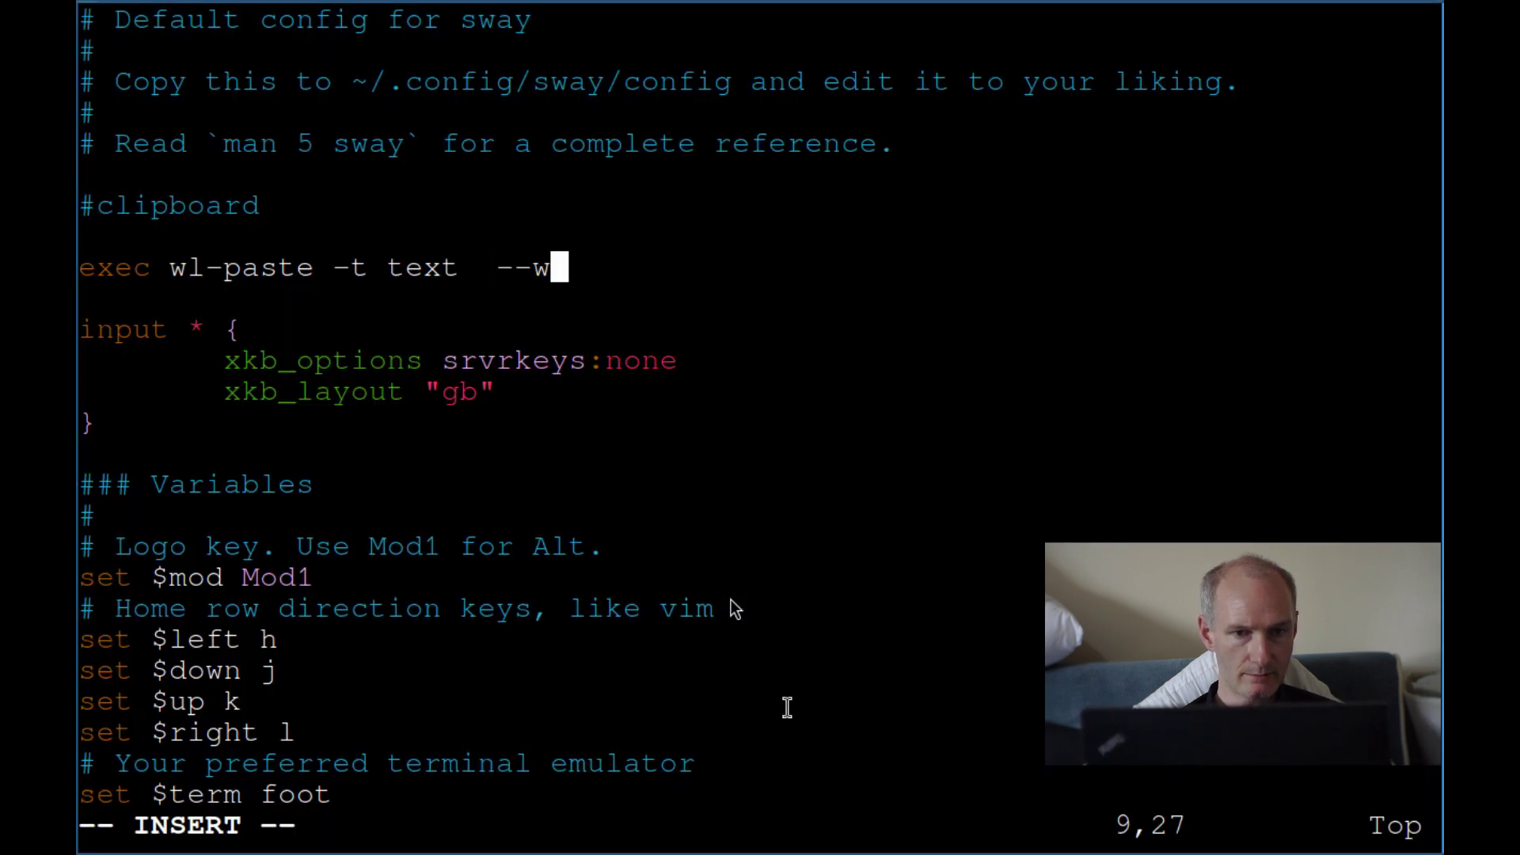
pyautogui.press('BackSpace')
pyautogui.press('BackSpace')
pyautogui.press('BackSpace')
pyautogui.press('BackSpace')
pyautogui.press('BackSpace')
pyautogui.write('--watch')
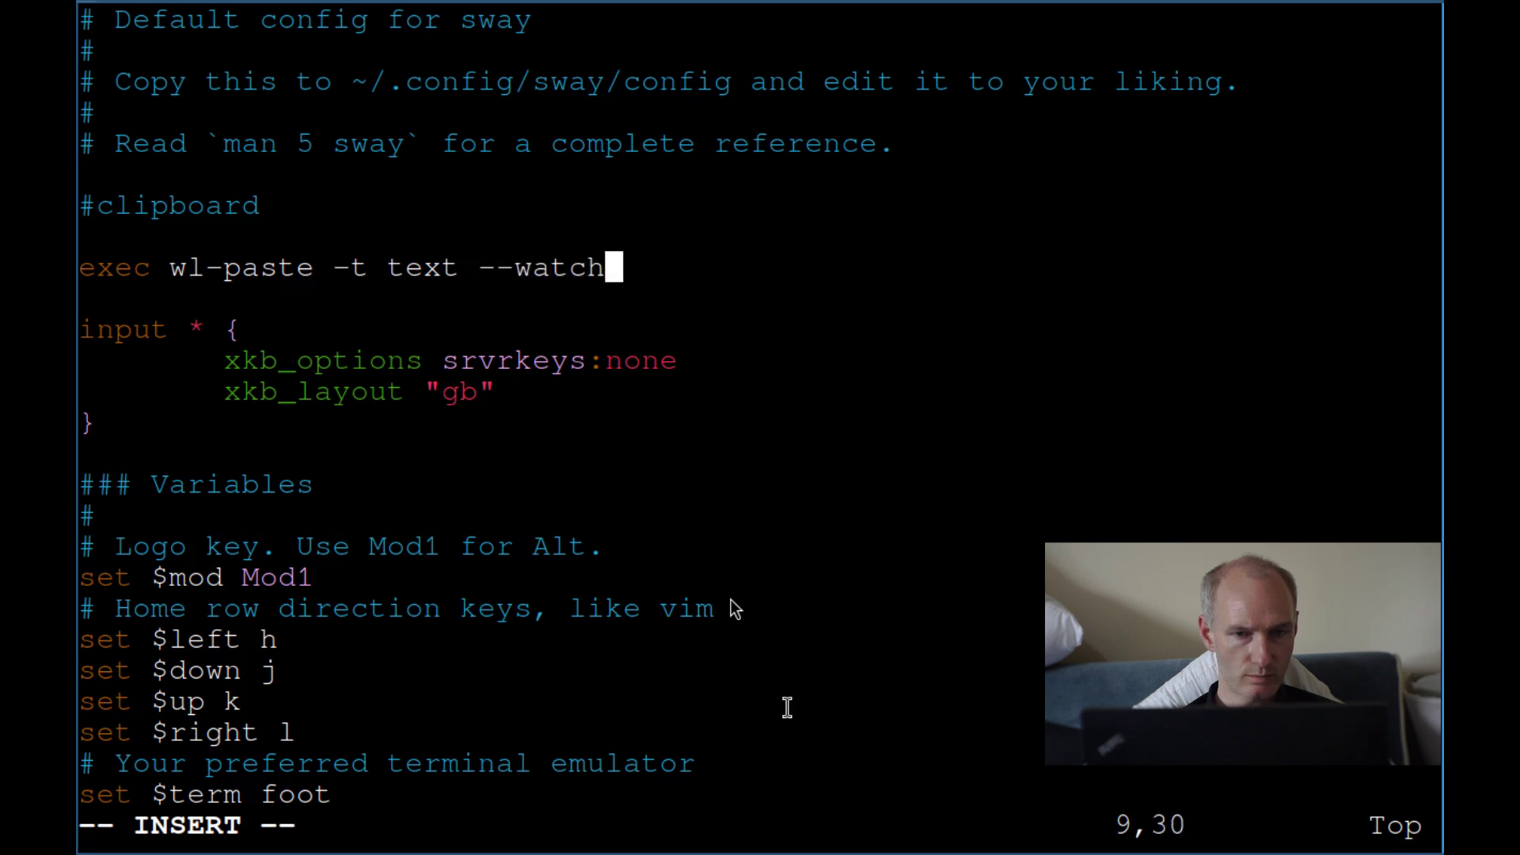
# Step: Finish the line with 'clipman store --no-persist', fixing the option spelling, and leave insert mode
pyautogui.hotkey('alt', '2')
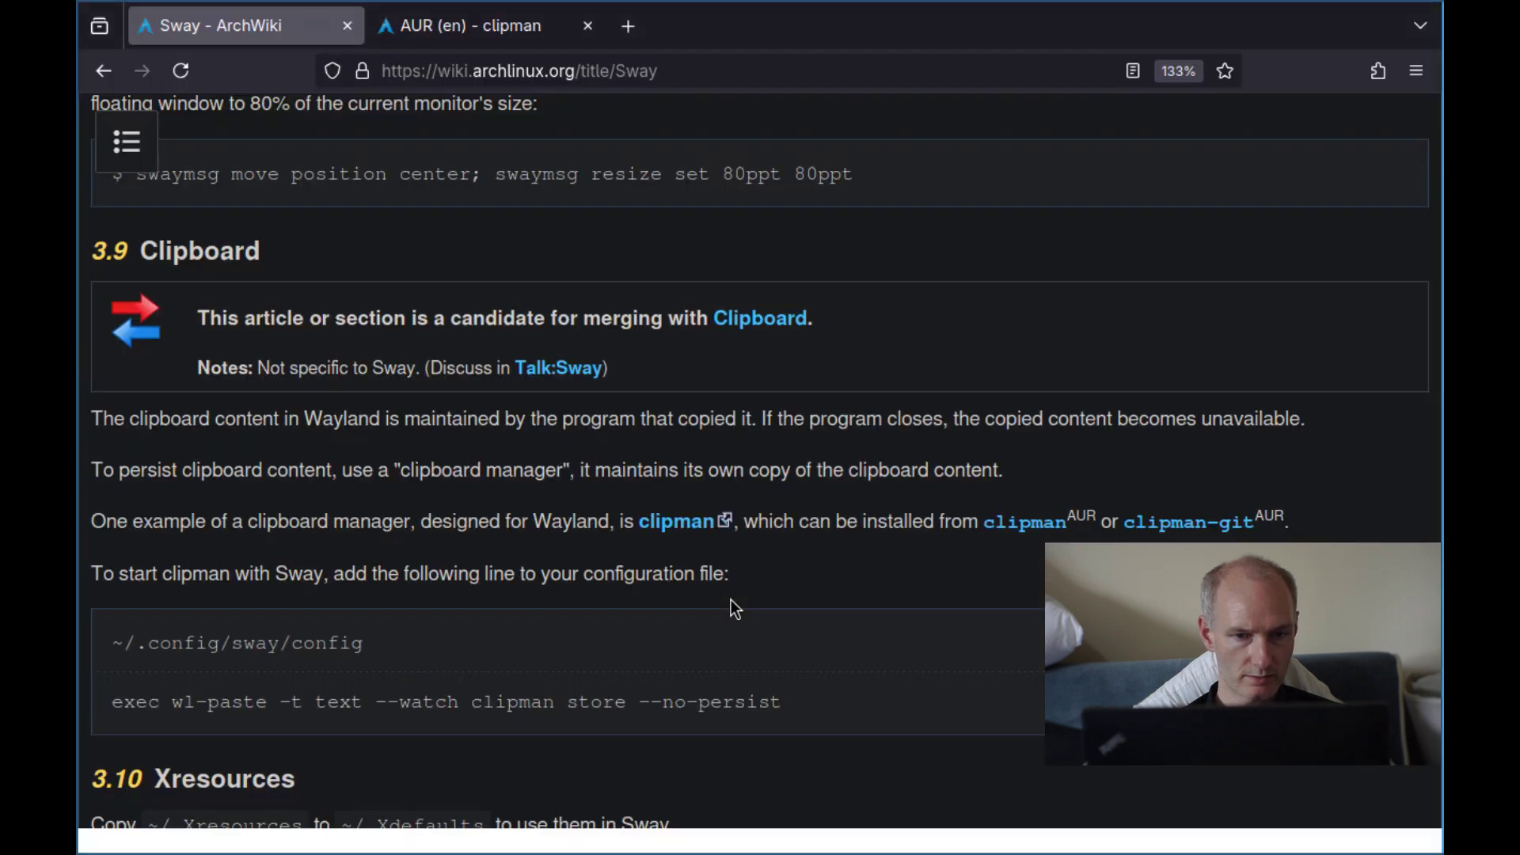
pyautogui.hotkey('alt', '1')
pyautogui.write('clipman')
pyautogui.hotkey('alt', '2')
pyautogui.hotkey('alt', '1')
pyautogui.press('BackSpace')
pyautogui.write('store --')
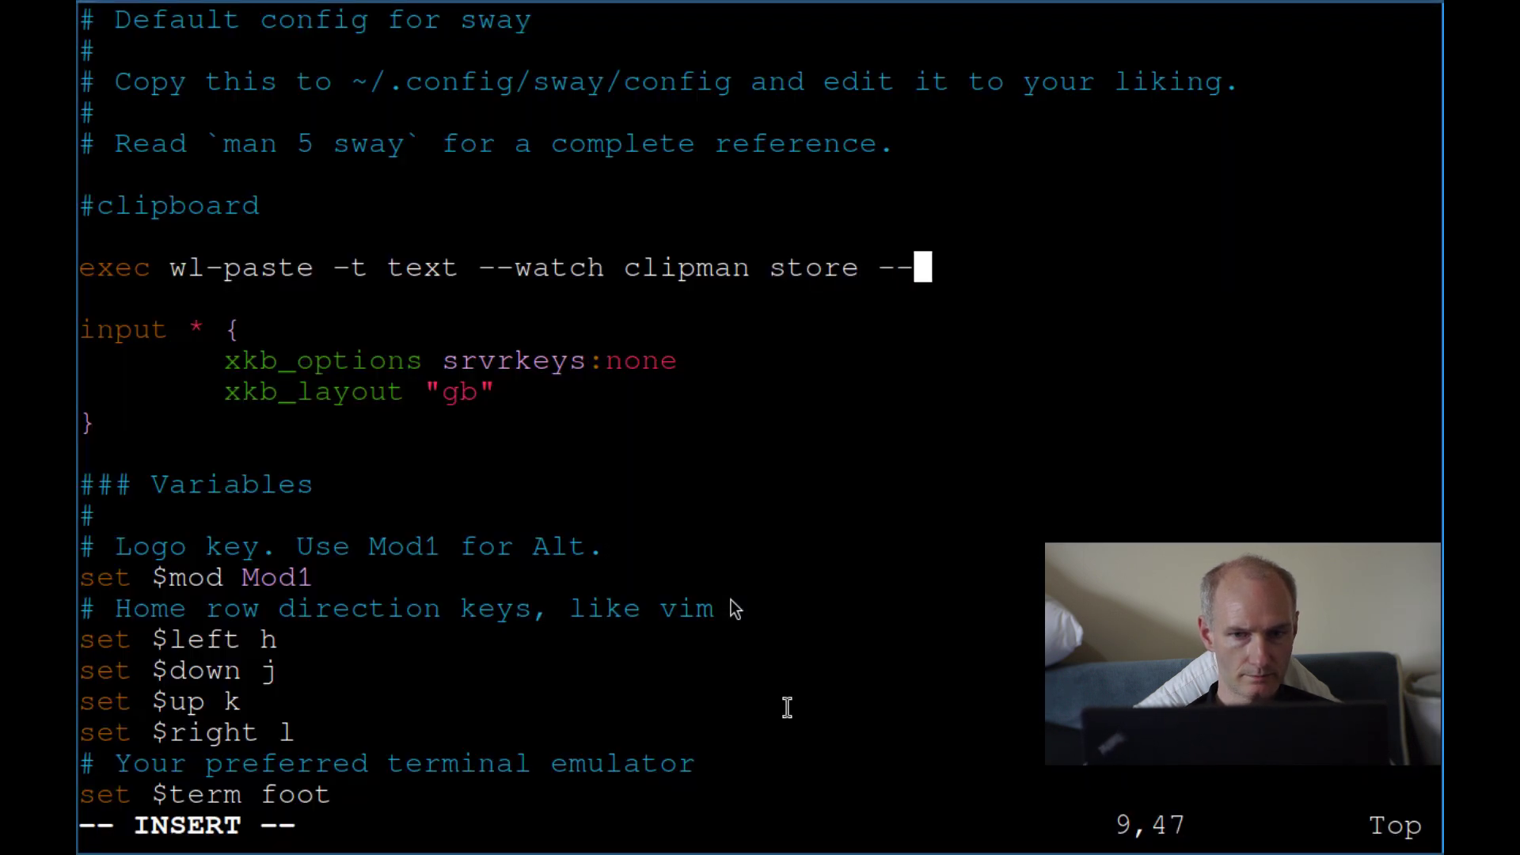
pyautogui.hotkey('alt', '2')
pyautogui.hotkey('alt', '1')
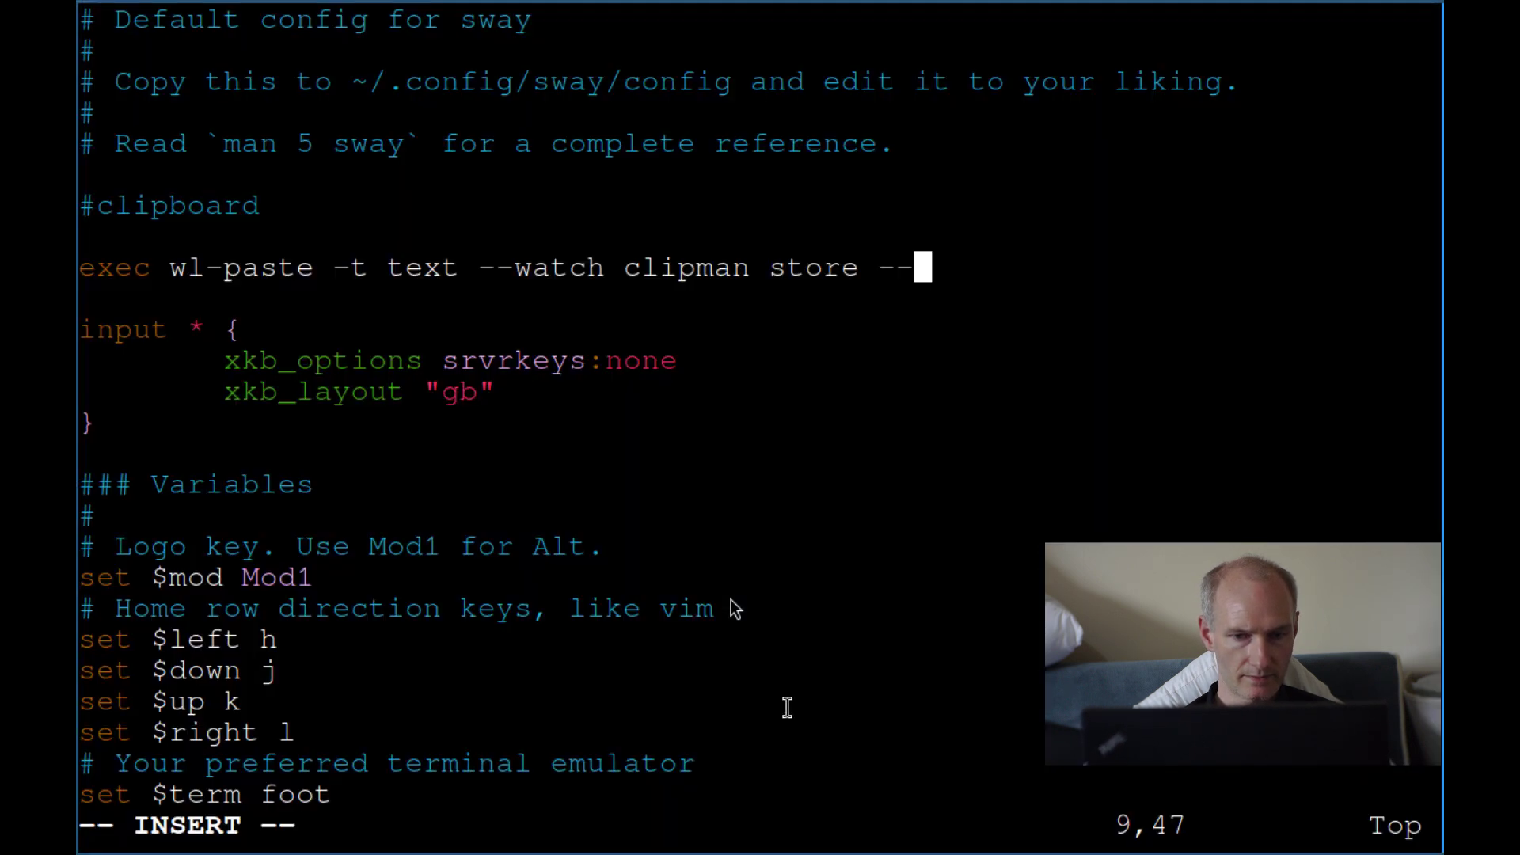
pyautogui.write('no-per')
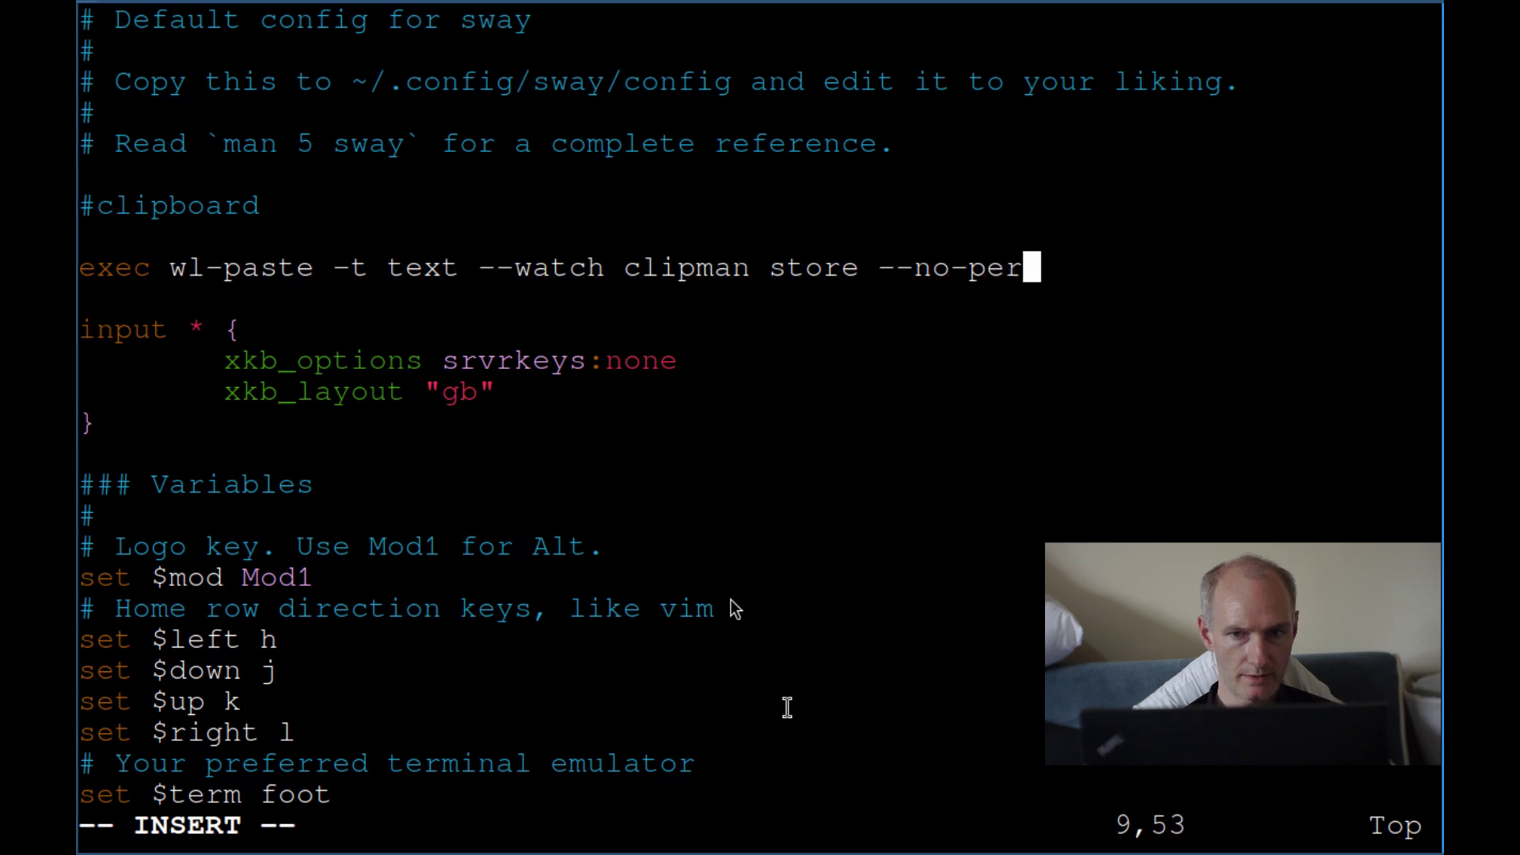
pyautogui.write('sisten')
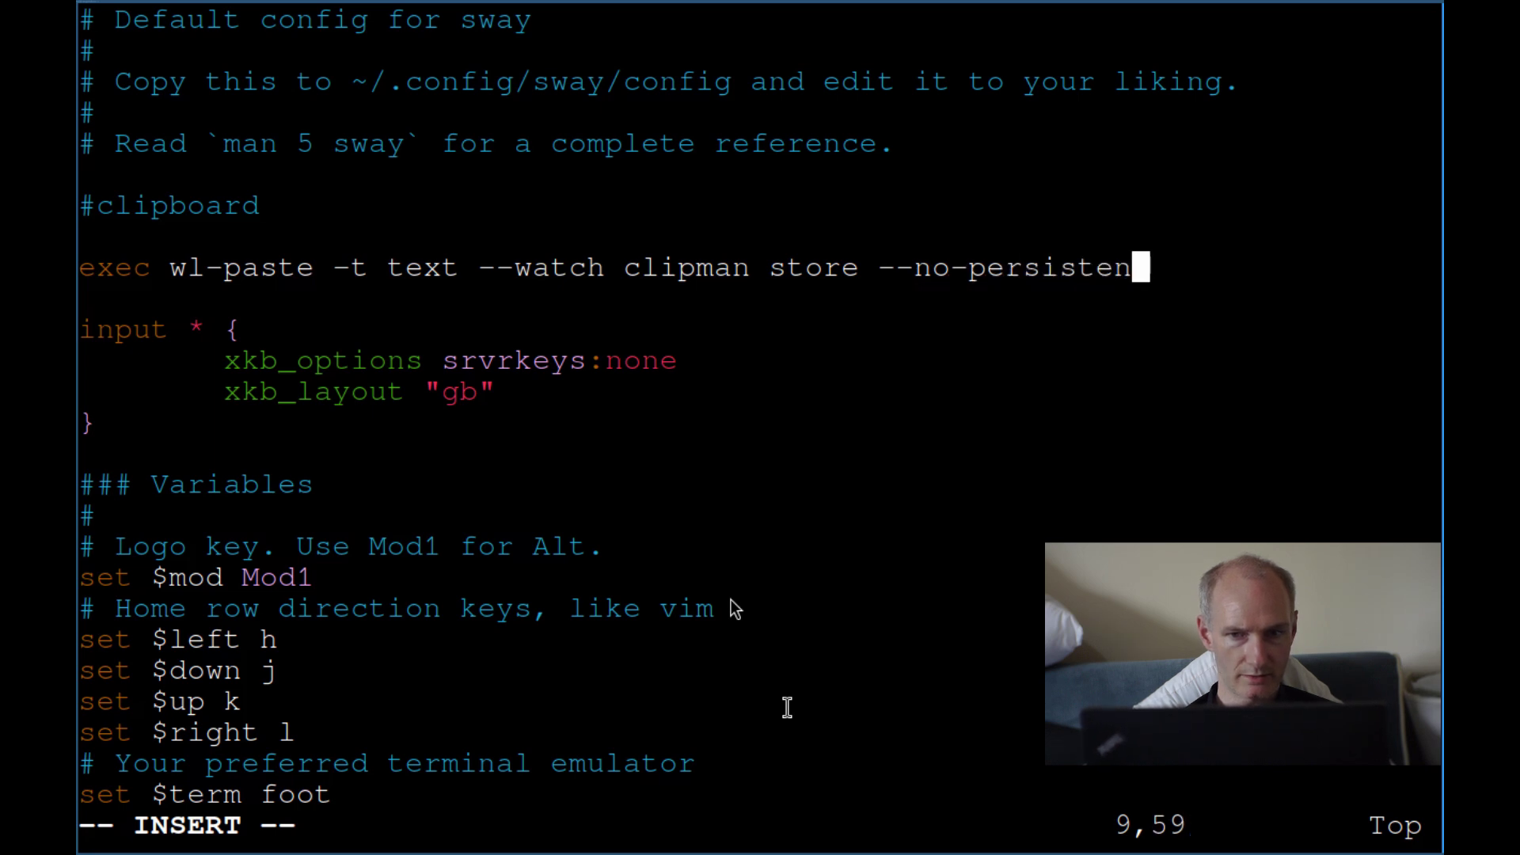
pyautogui.write('t')
pyautogui.hotkey('alt', '2')
pyautogui.hotkey('alt', '1')
pyautogui.press('BackSpace')
pyautogui.press('BackSpace')
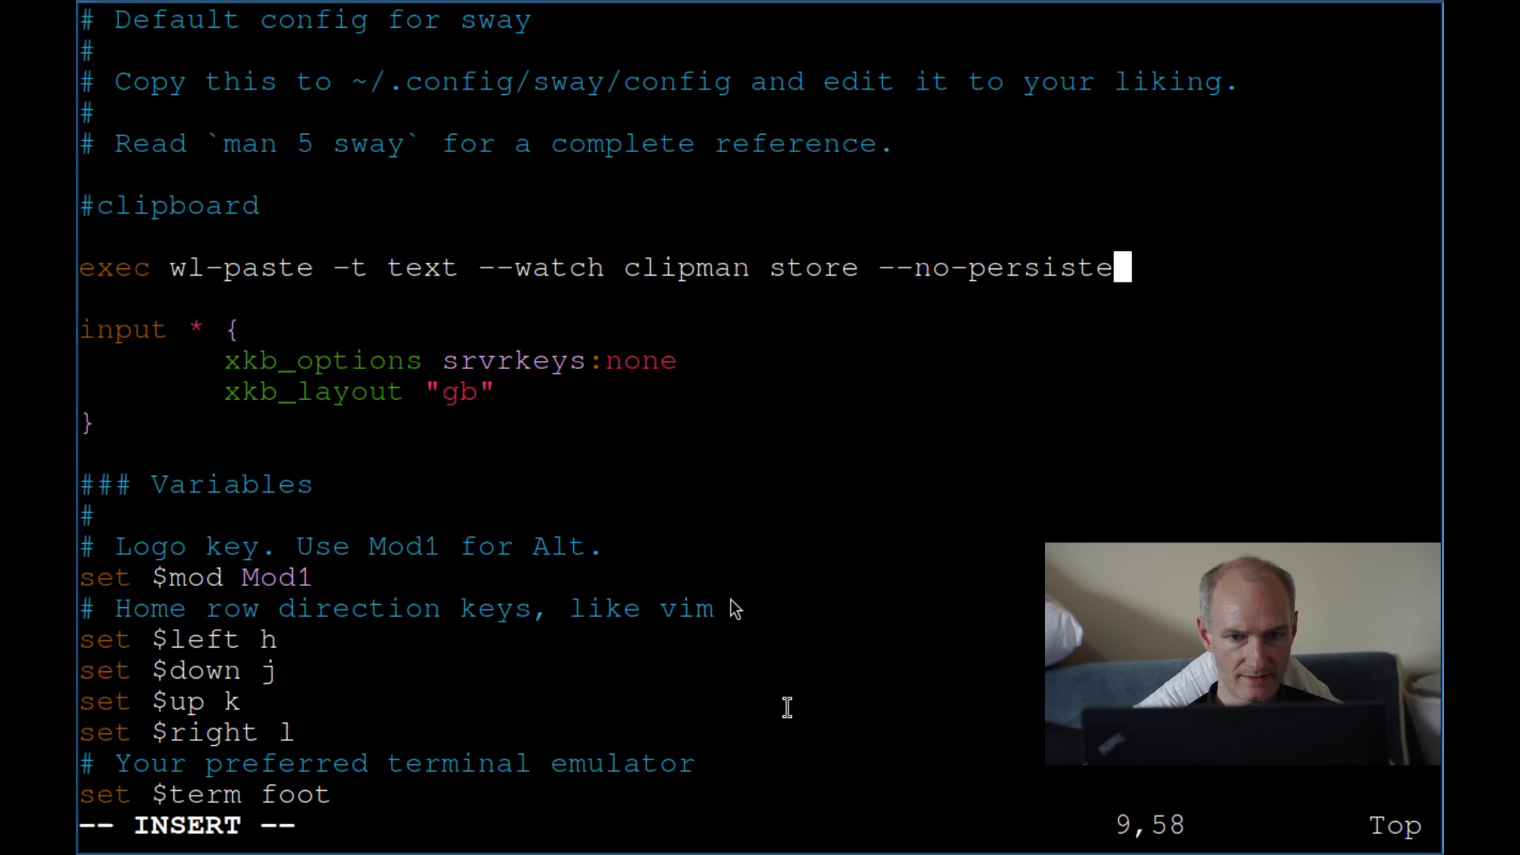
pyautogui.press('BackSpace')
pyautogui.press('BackSpace')
pyautogui.press('BackSpace')
pyautogui.press('BackSpace')
pyautogui.press('BackSpace')
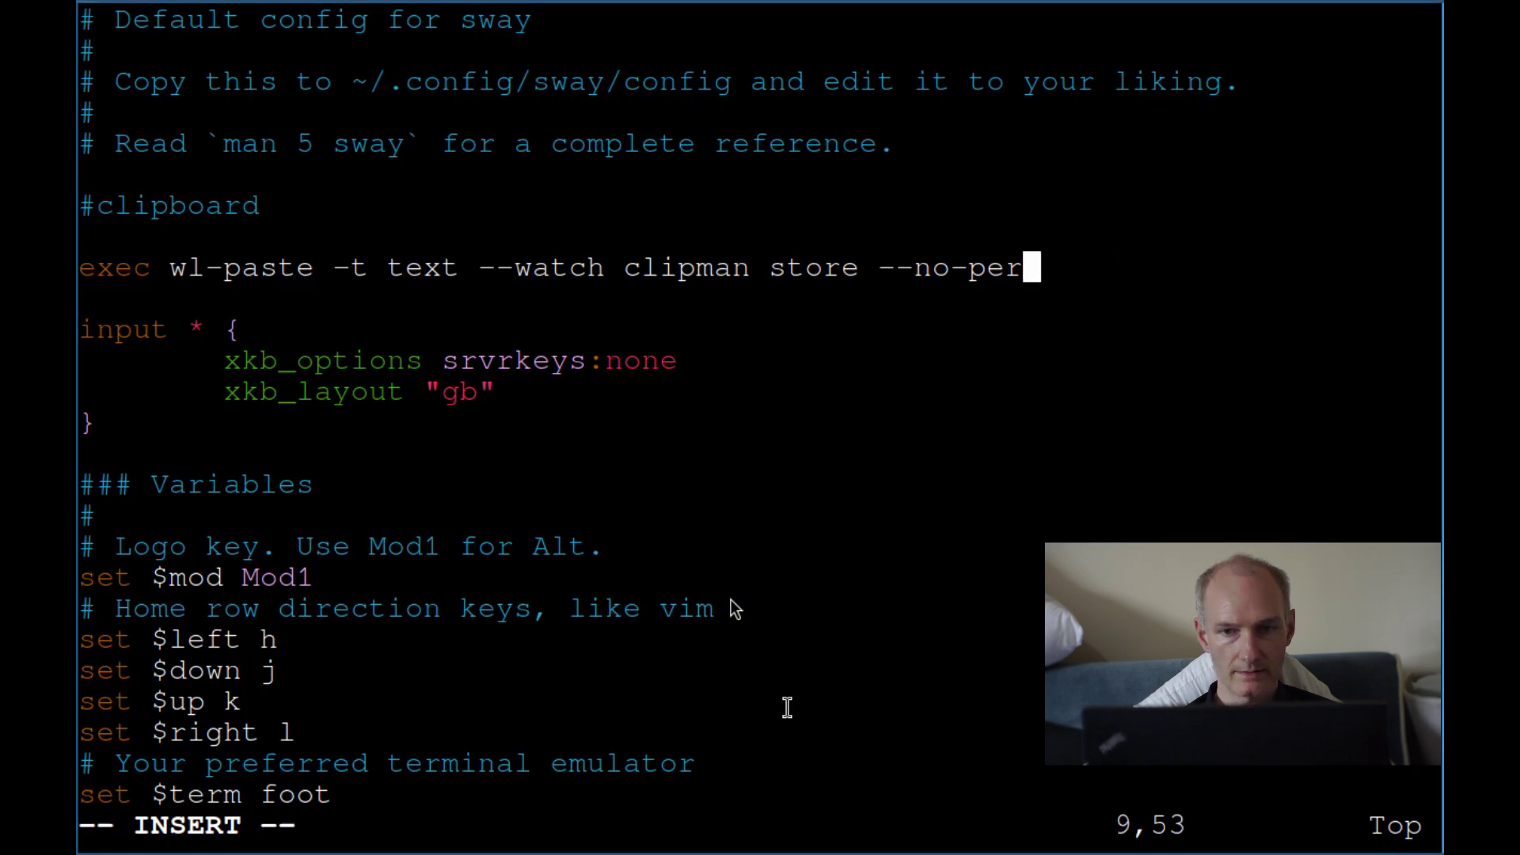
pyautogui.write('sist')
pyautogui.hotkey('alt', '2')
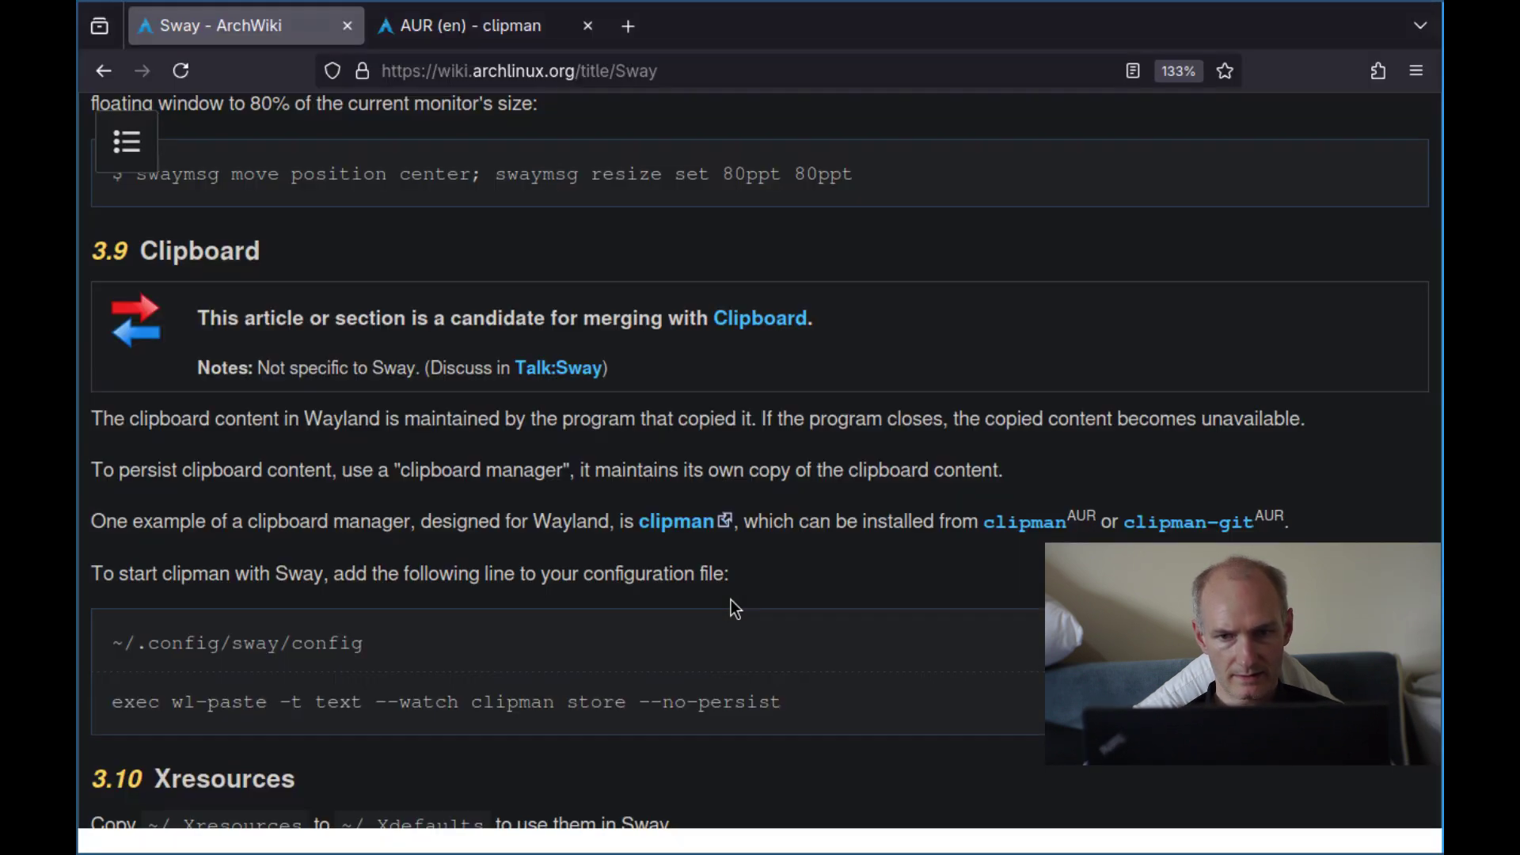
pyautogui.hotkey('alt', '1')
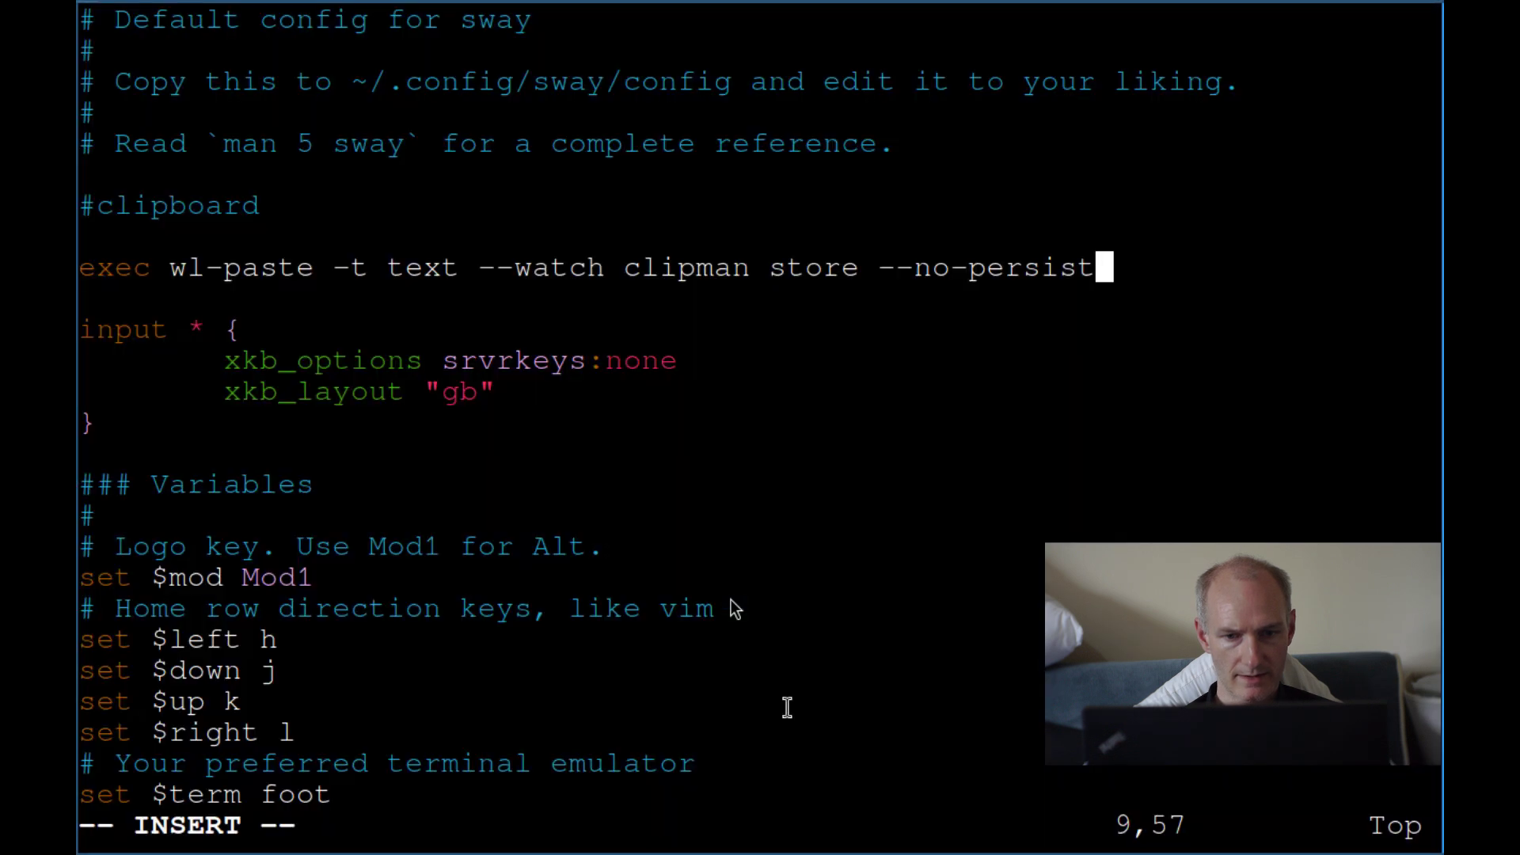
pyautogui.press('Escape')
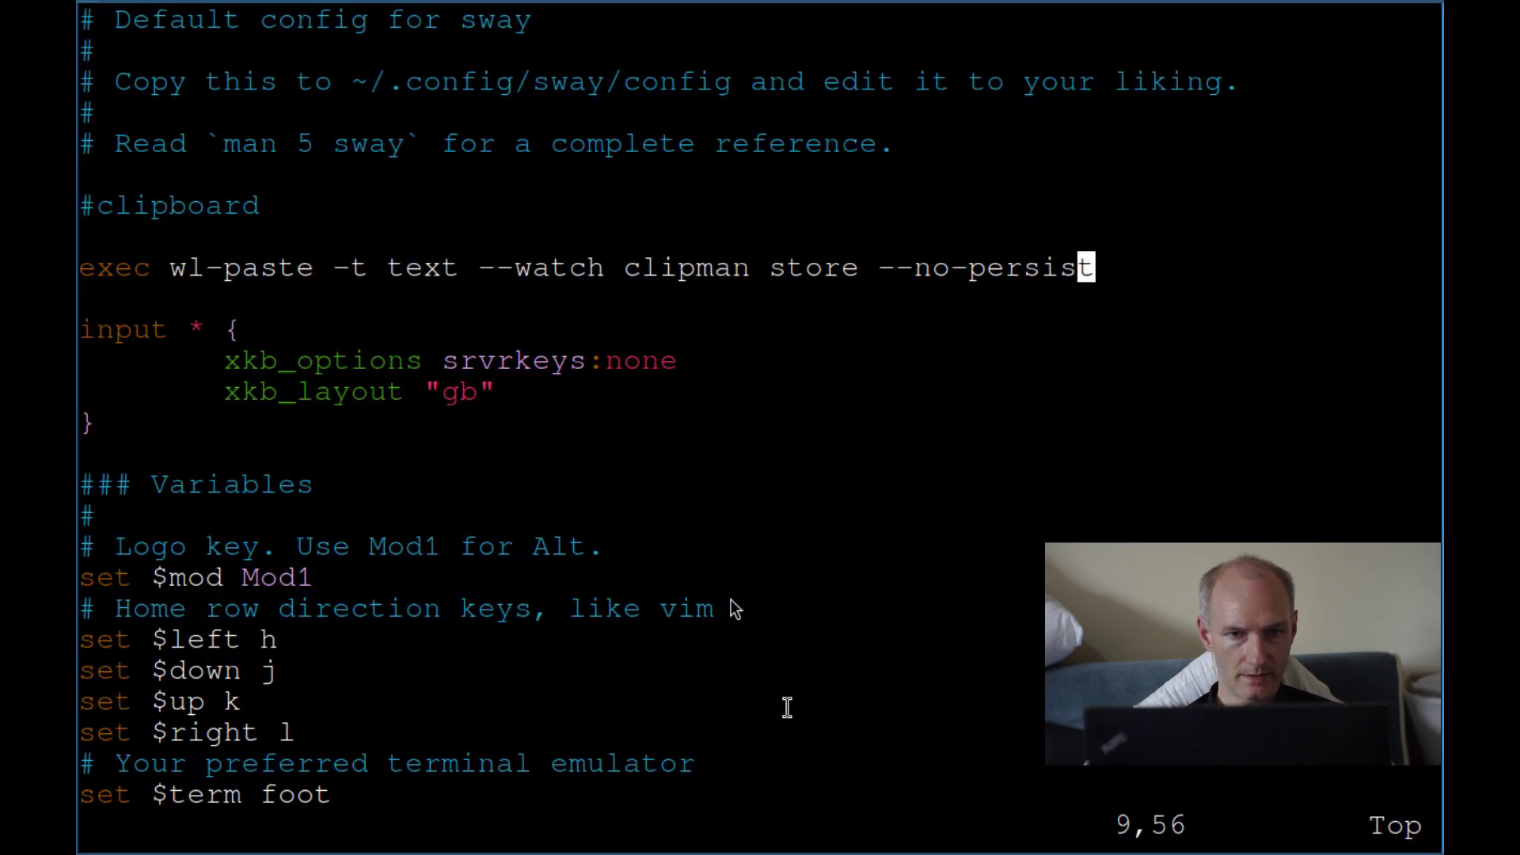
# Step: Save the sway config with :wq after a mistyped :wq], then reopen and quit vim
pyautogui.write(':wq]')
pyautogui.press('Return')
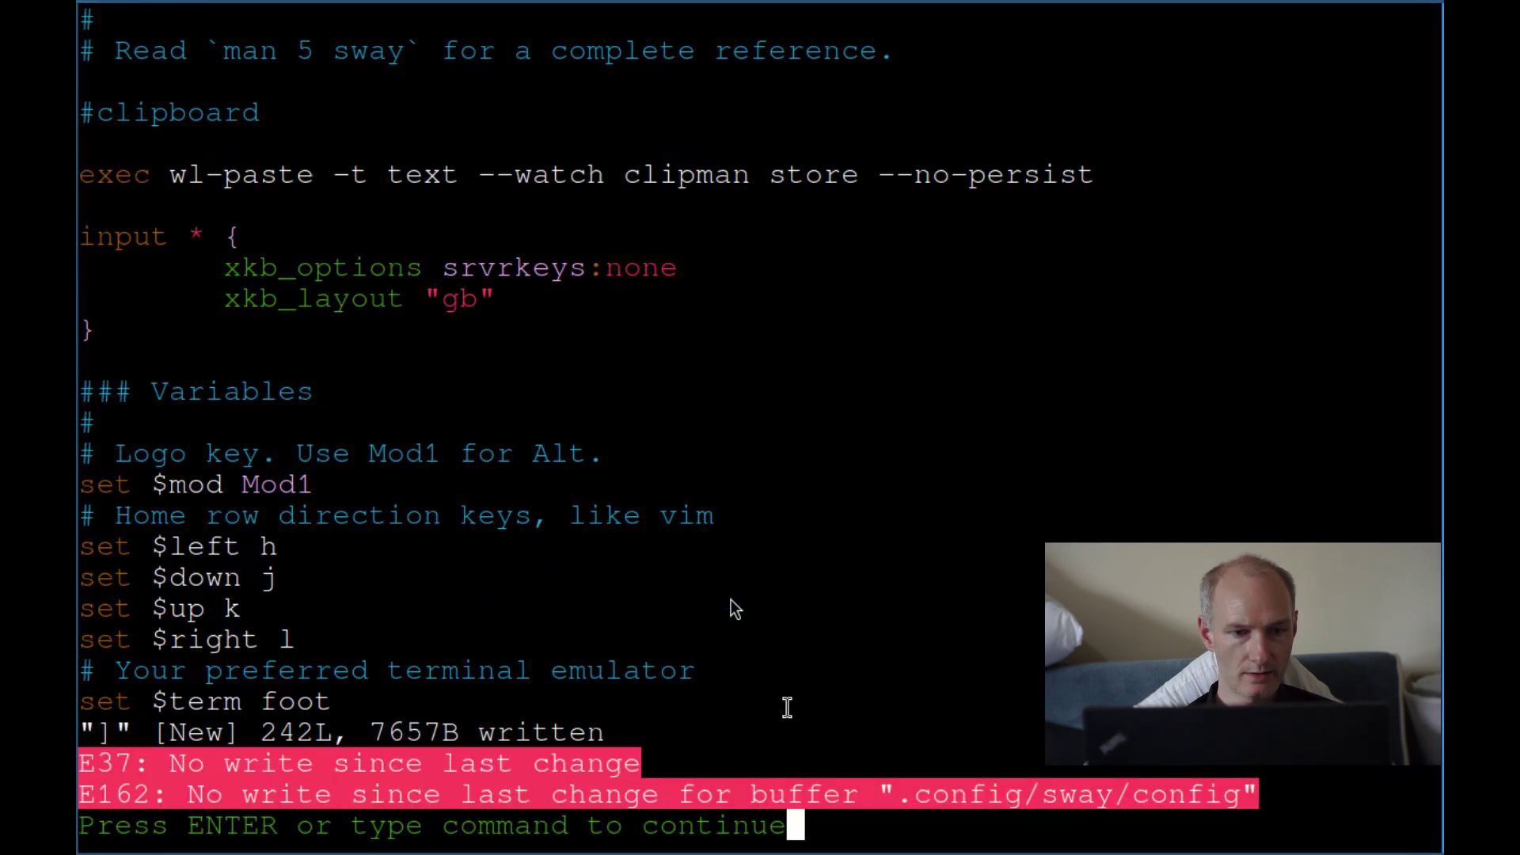
pyautogui.press('Return')
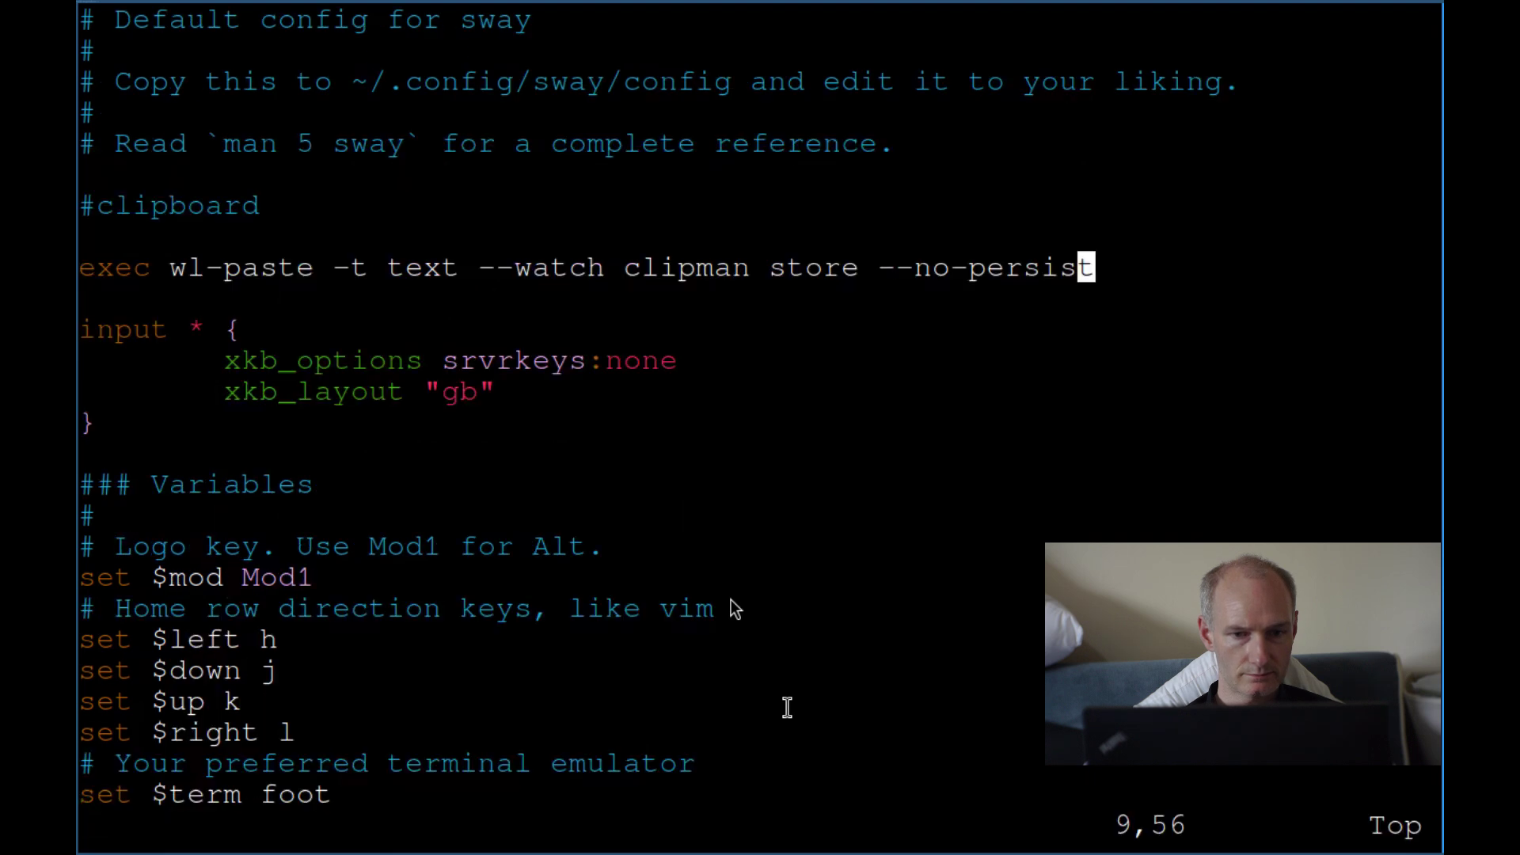
pyautogui.write(':wq')
pyautogui.press('Return')
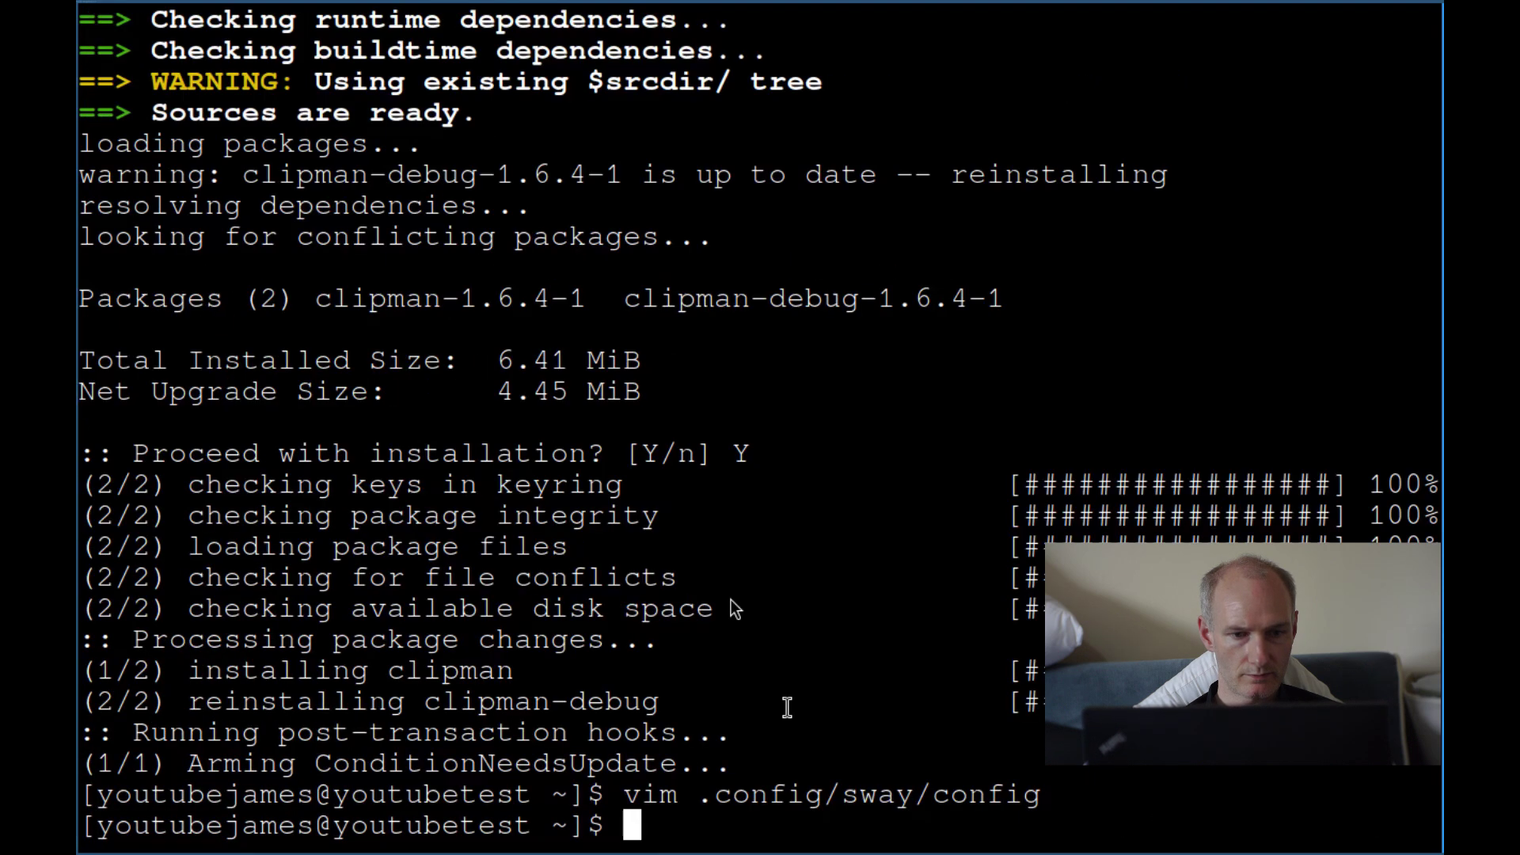
pyautogui.press('Up')
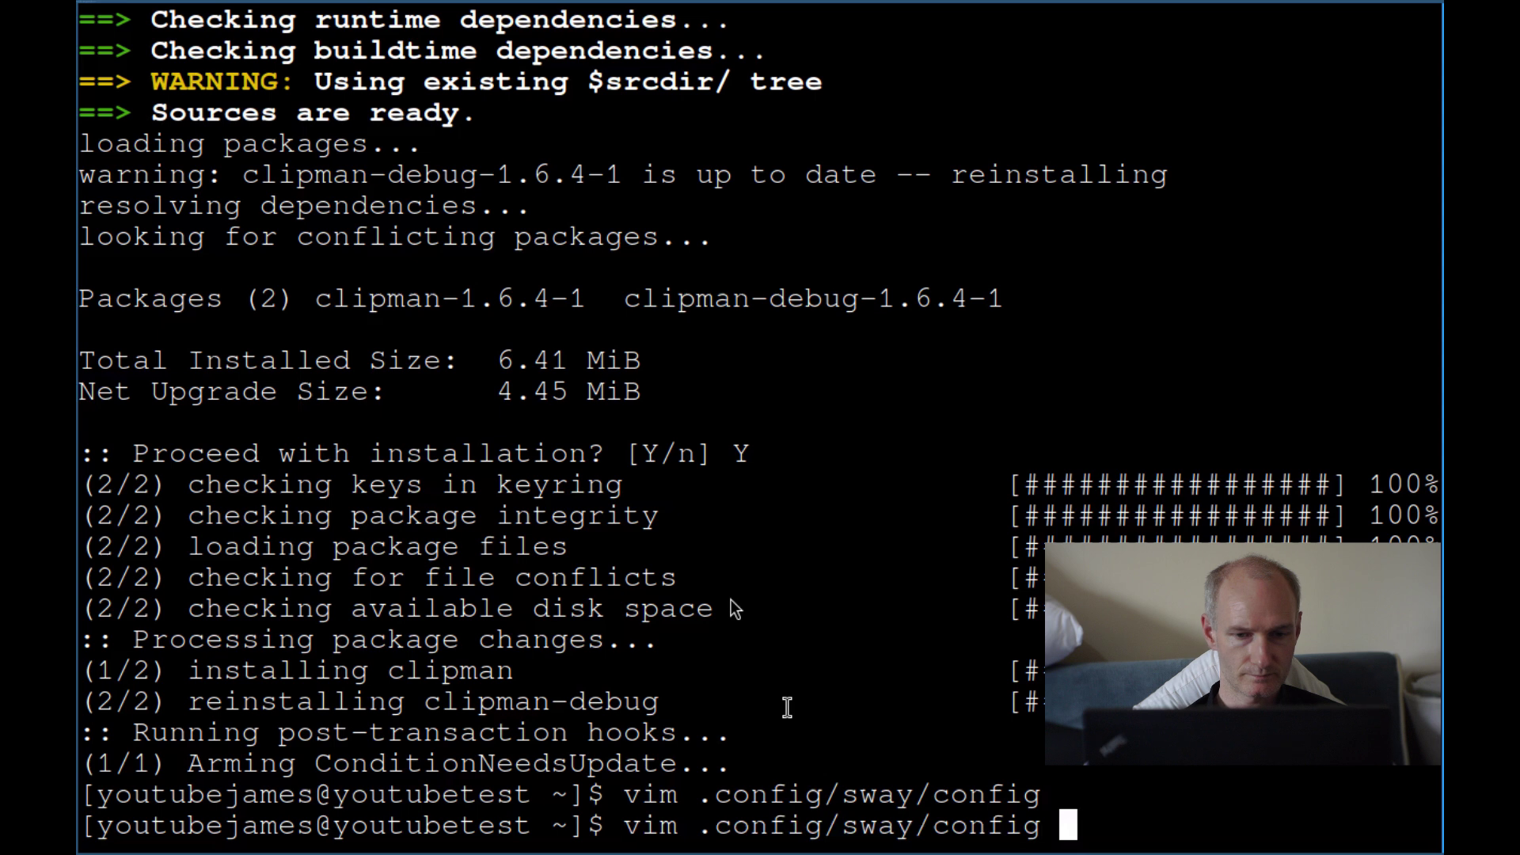
pyautogui.press('Return')
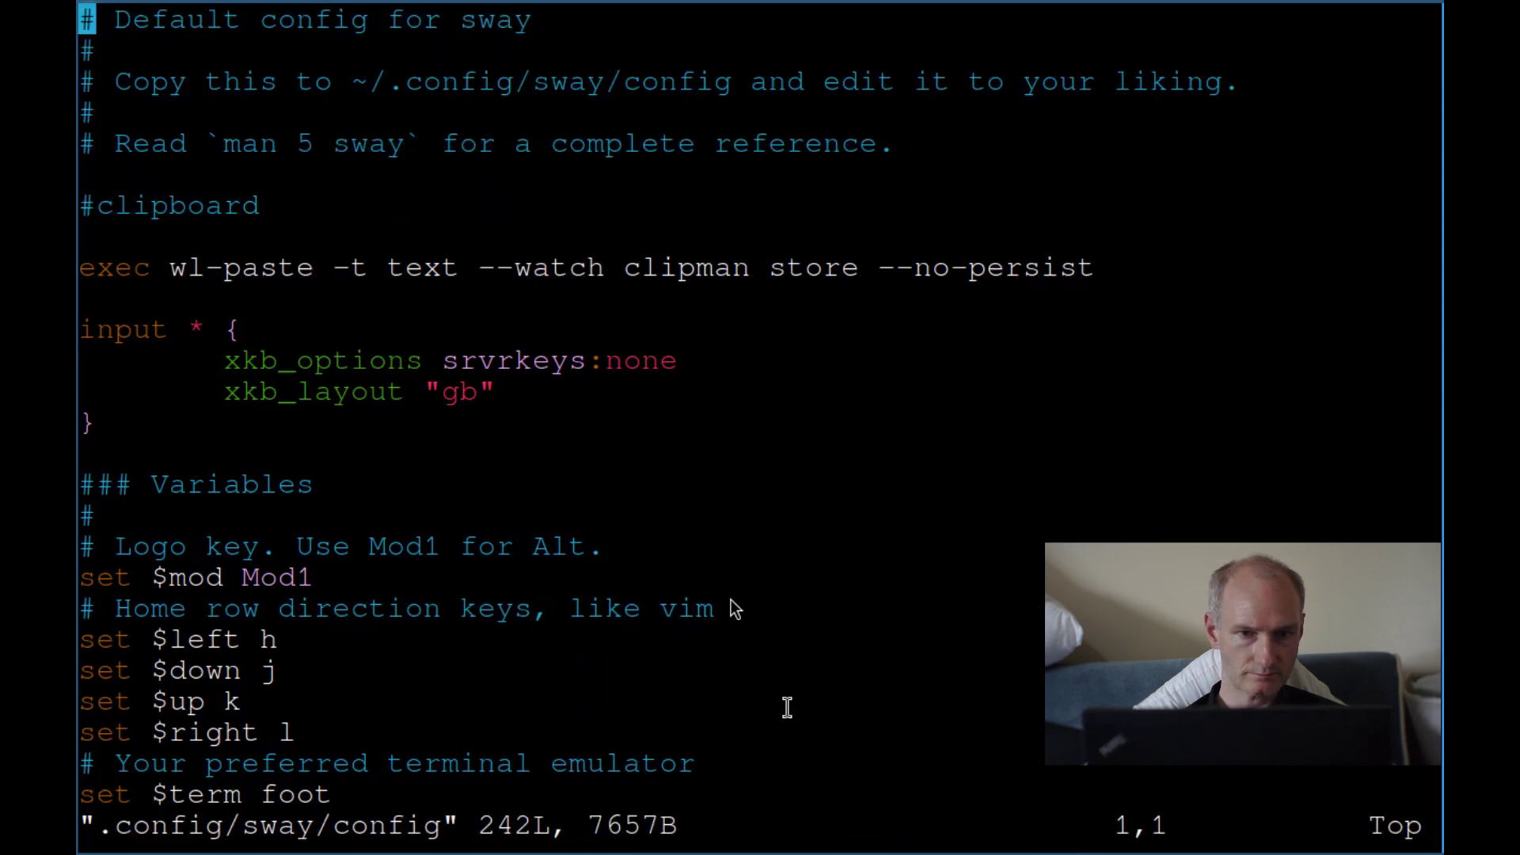
pyautogui.write(':q')
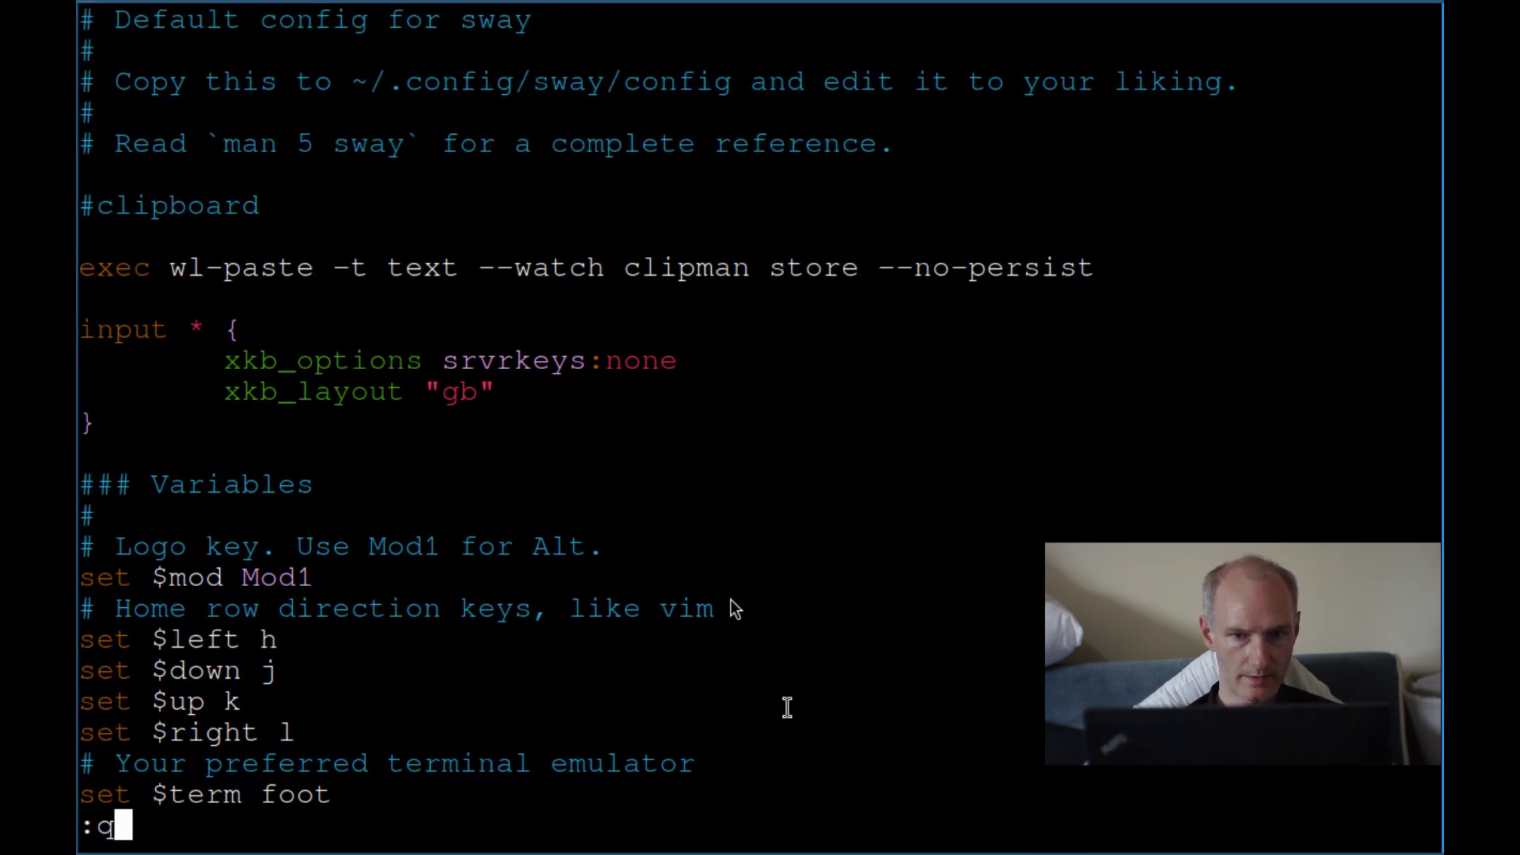
pyautogui.press('Return')
# Step: Clear the terminal screen and glance at the ArchWiki clipboard instructions
pyautogui.write('clera')
pyautogui.press('Return')
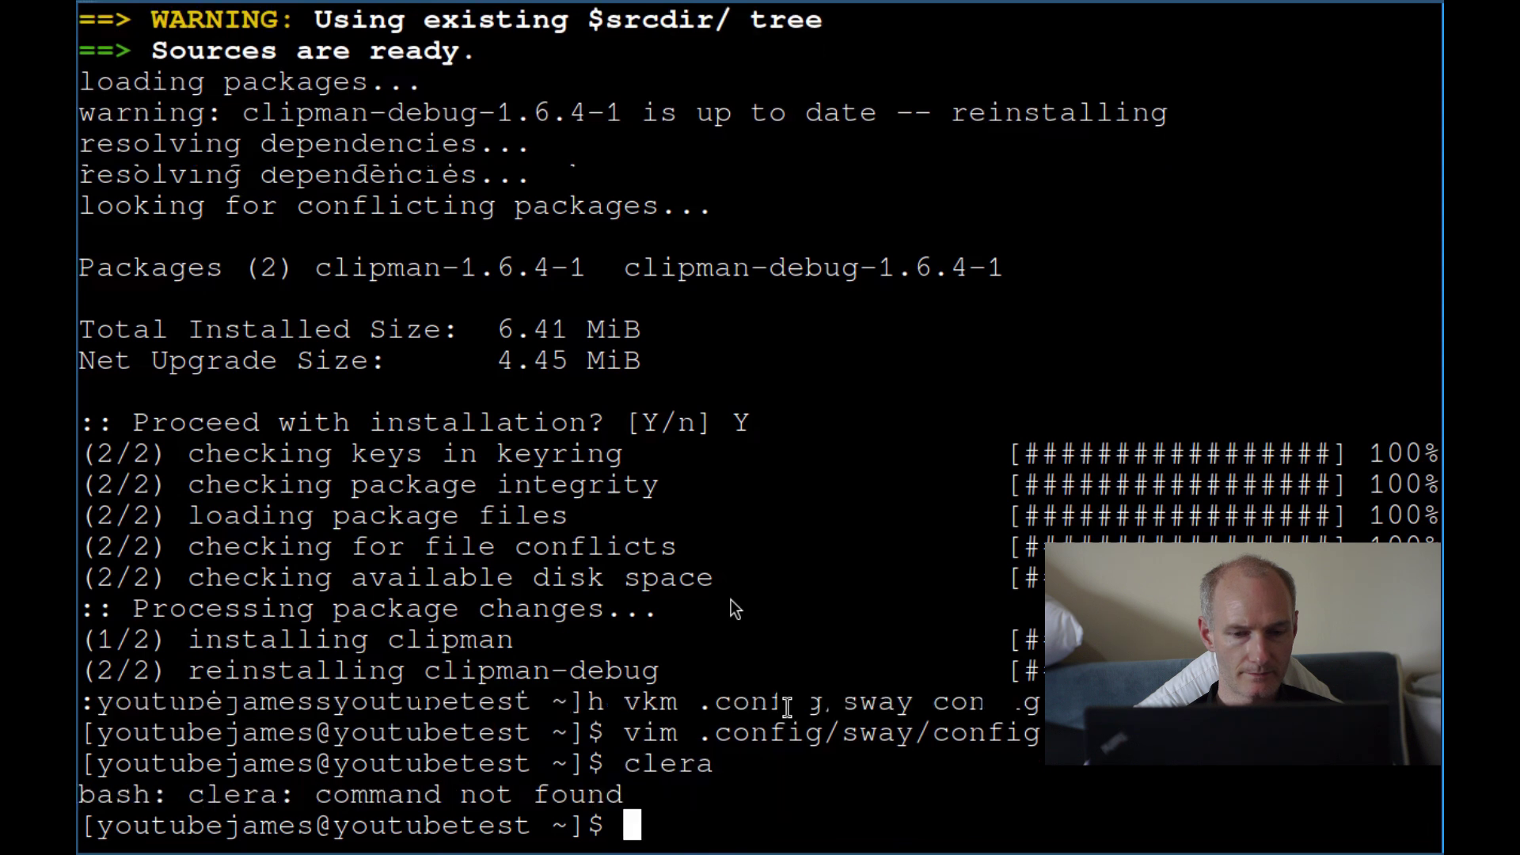
pyautogui.write('clear')
pyautogui.press('Return')
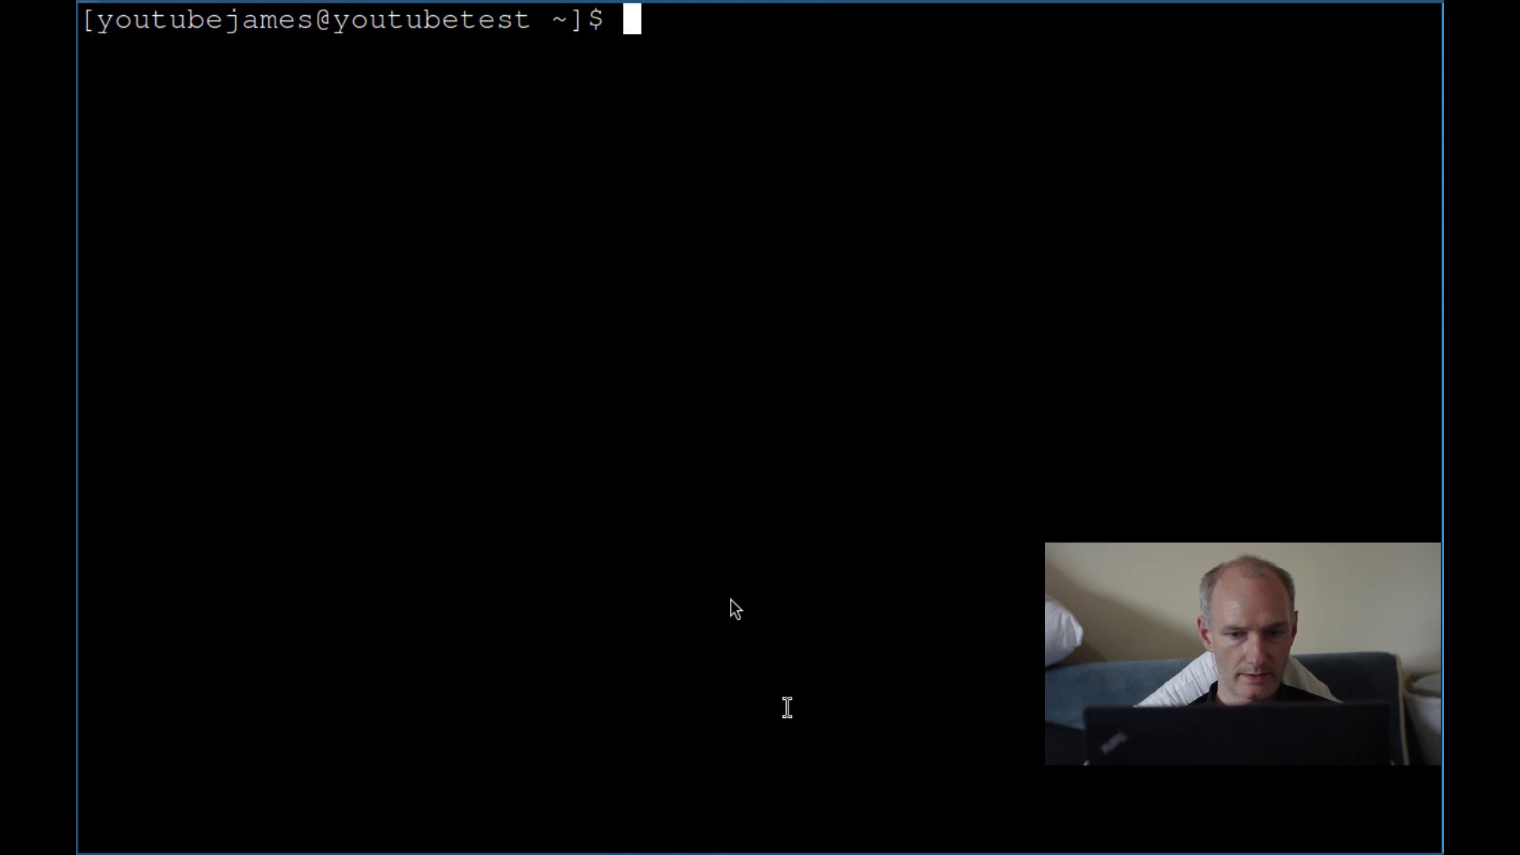
pyautogui.press('super+2')
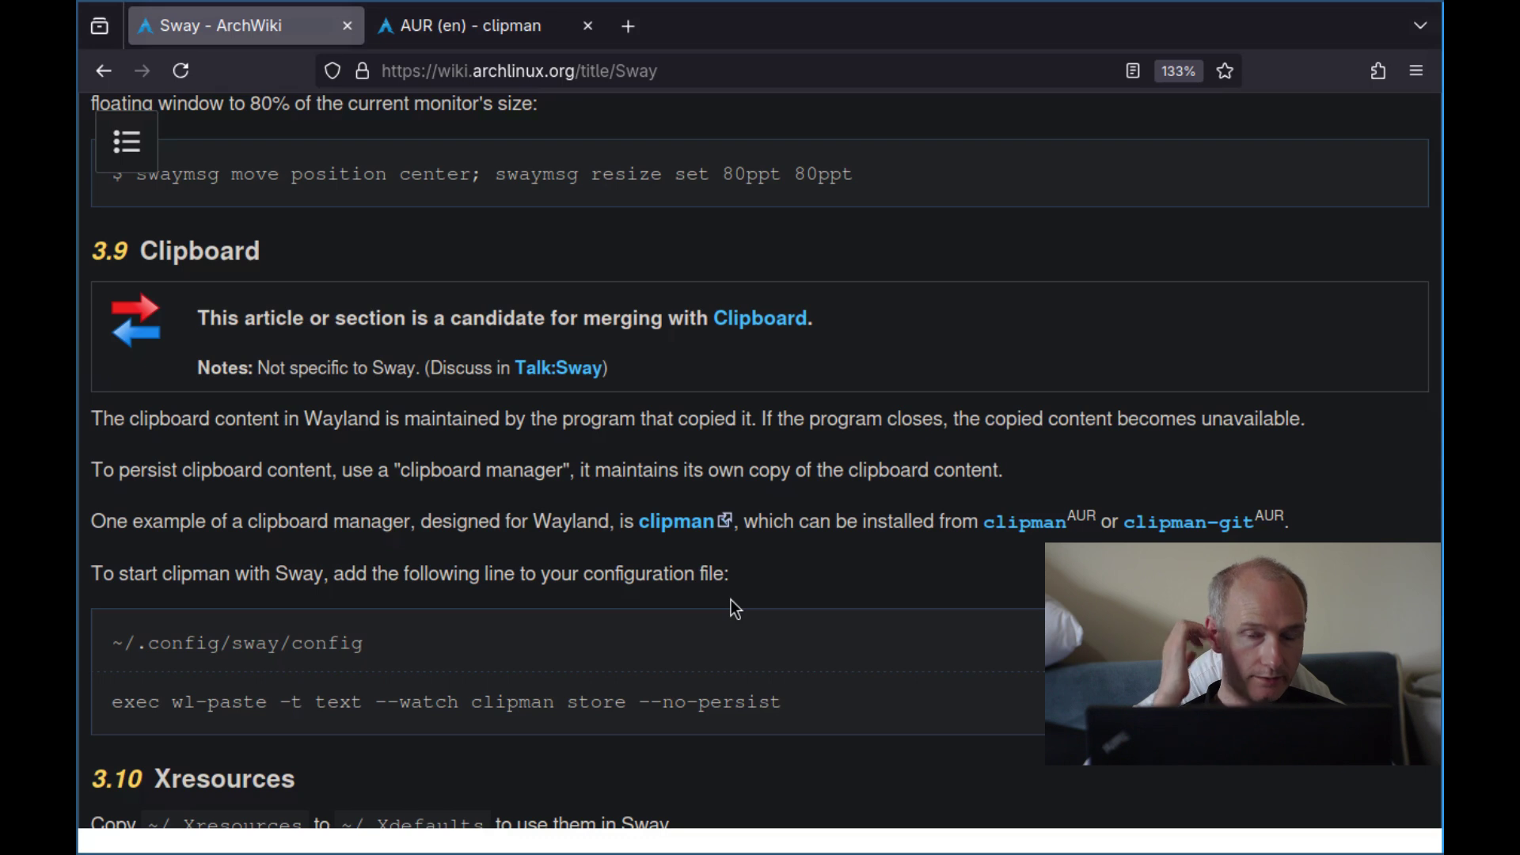
pyautogui.press('super+1')
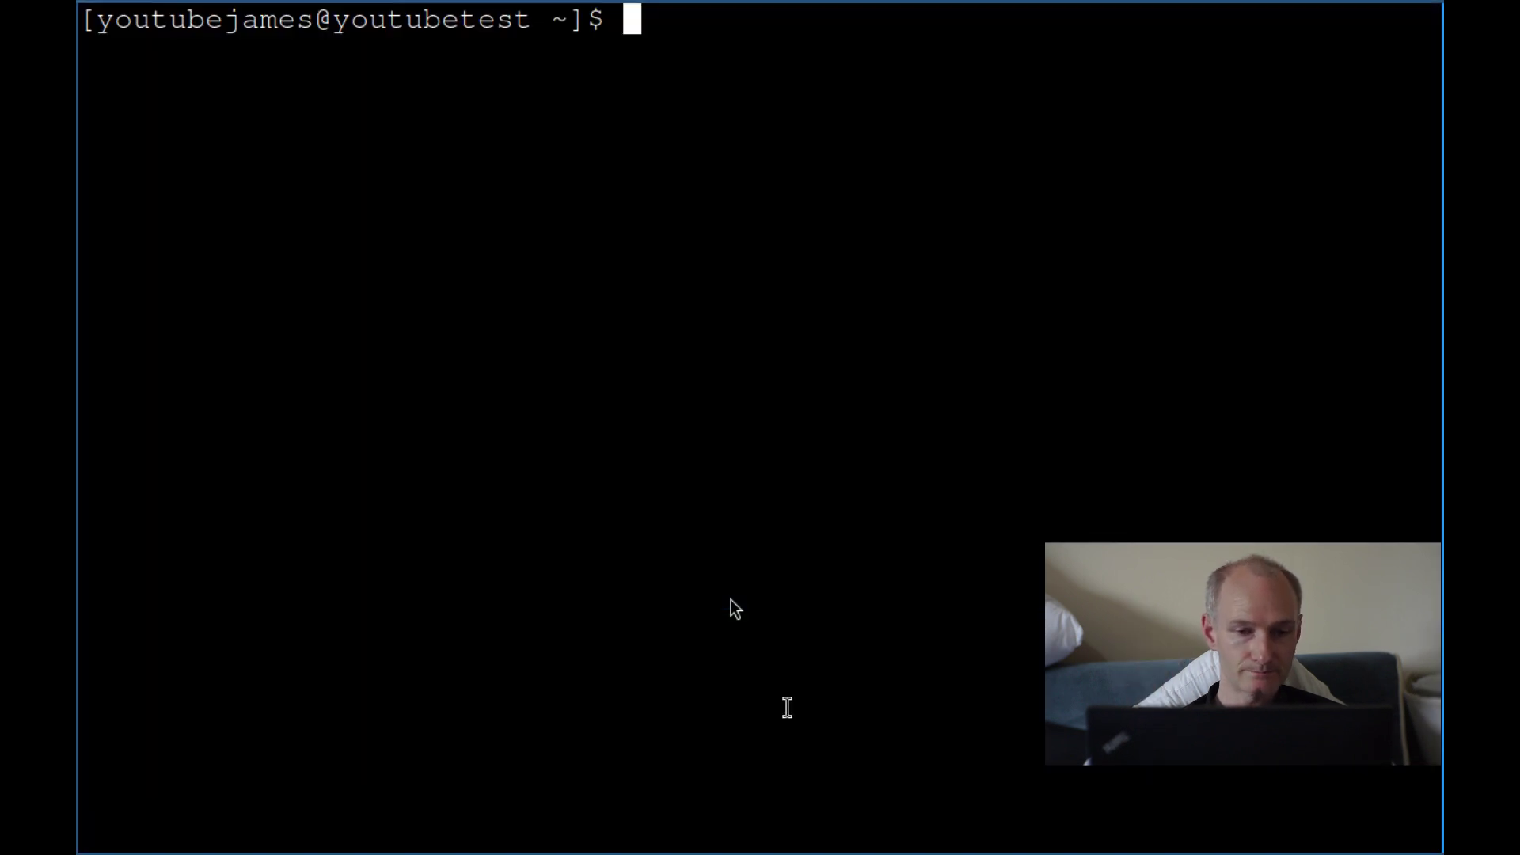
# Step: Stop Sway with pkill sway, start it again, and launch firefox from the terminal
pyautogui.write('pl')
pyautogui.press('BackSpace')
pyautogui.write('kil')
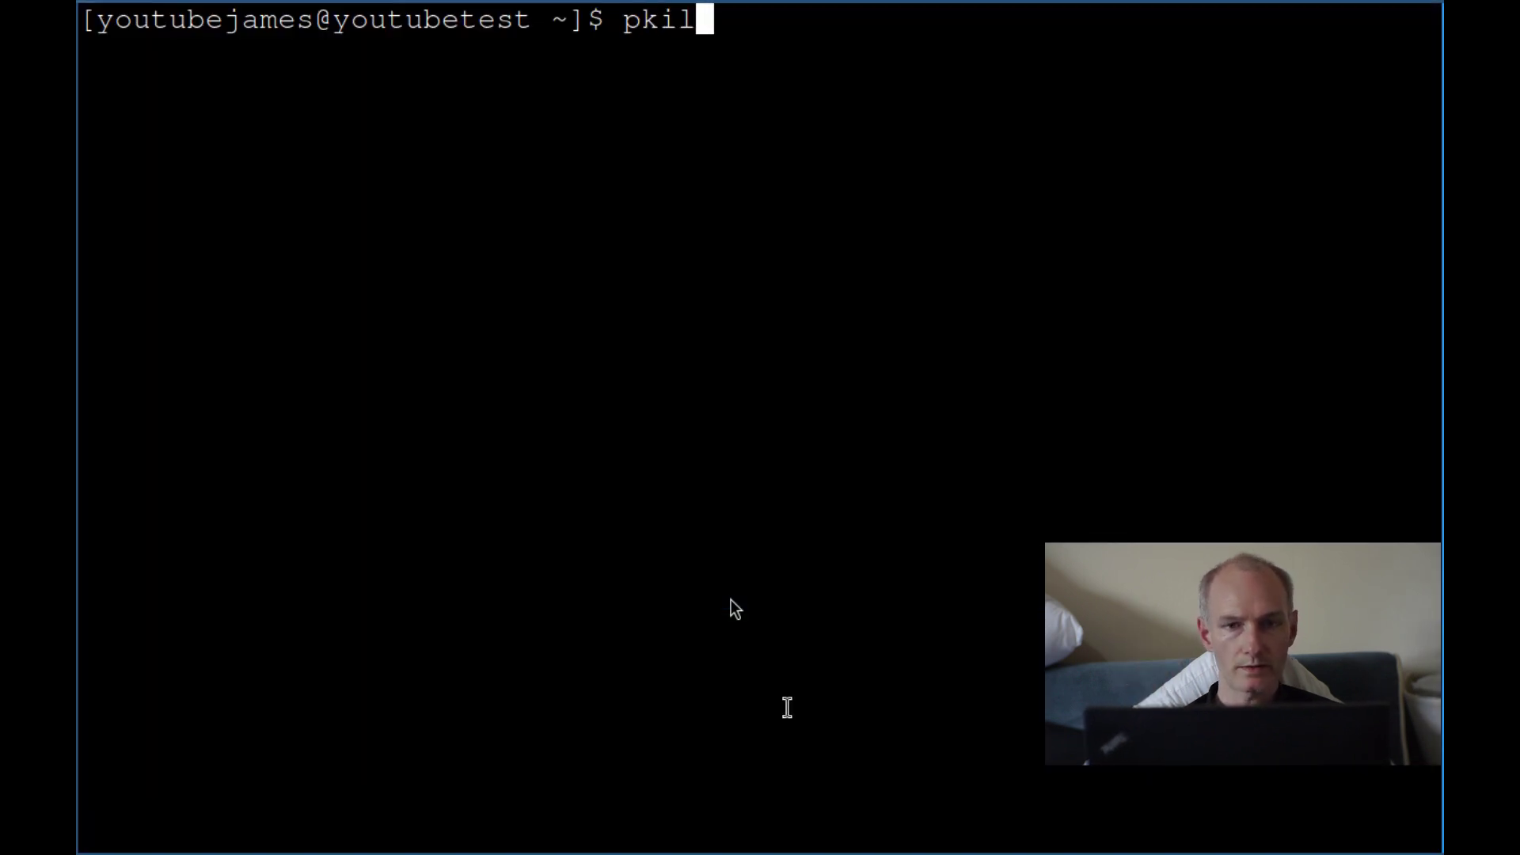
pyautogui.write('l sway')
pyautogui.press('Return')
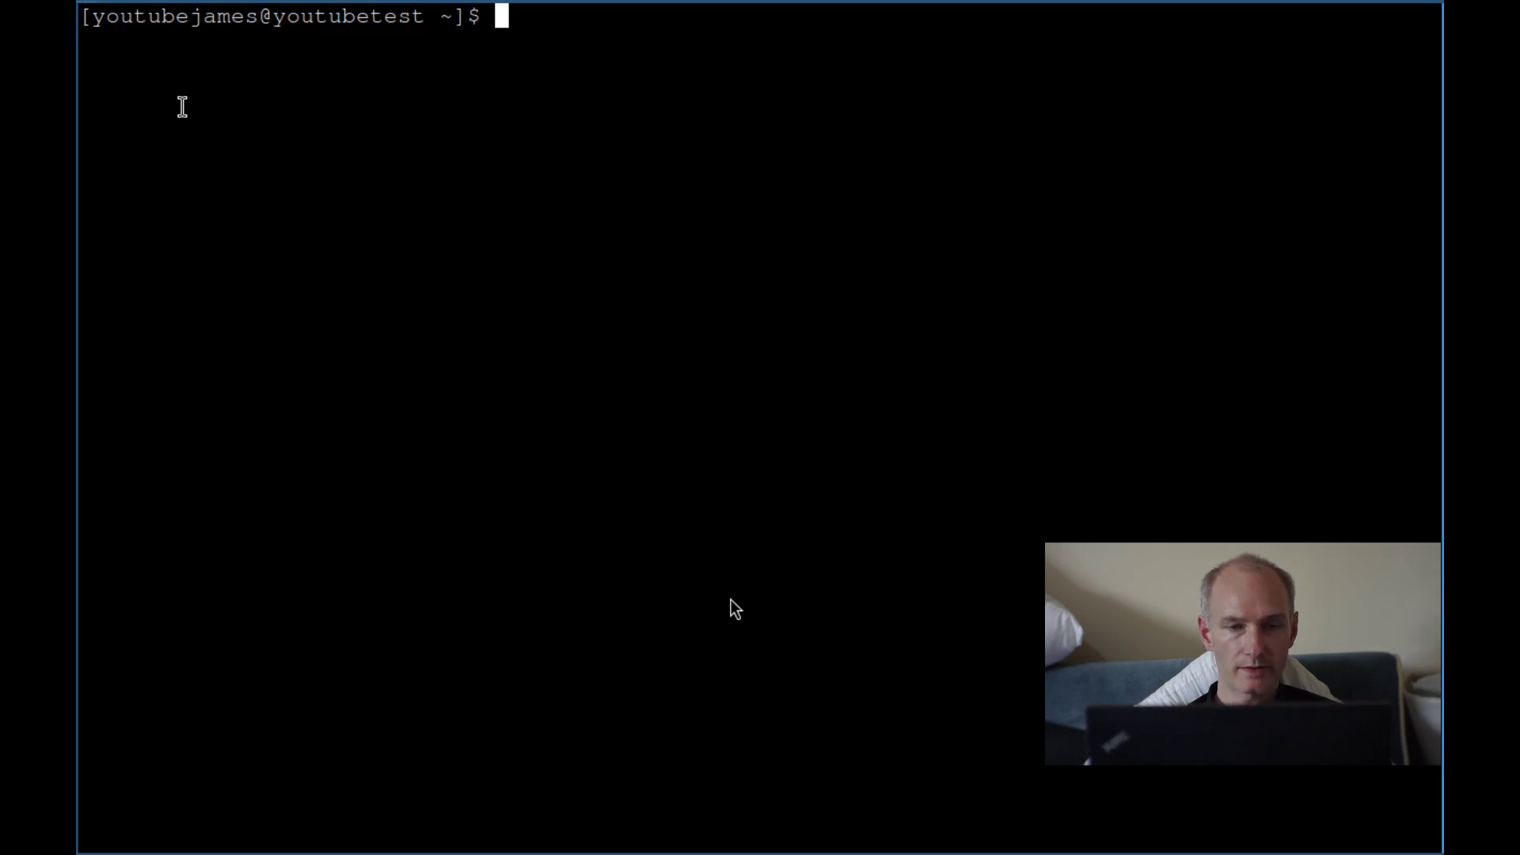
pyautogui.write('firefox')
pyautogui.press('Return')
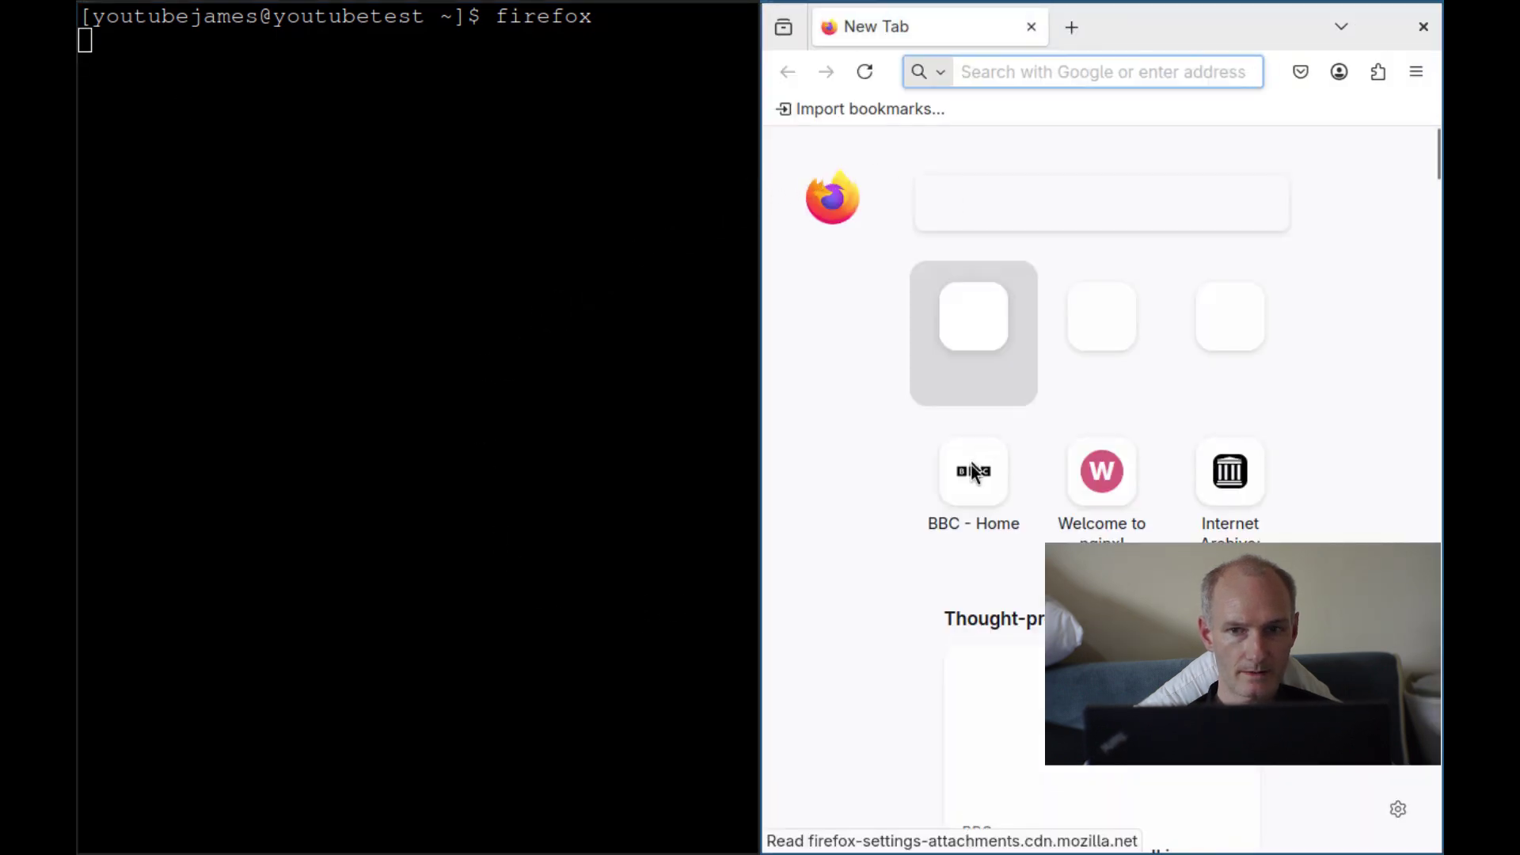
# Step: Open the BBC Home page and copy the word Welcome from its heading
pyautogui.click(974, 472)
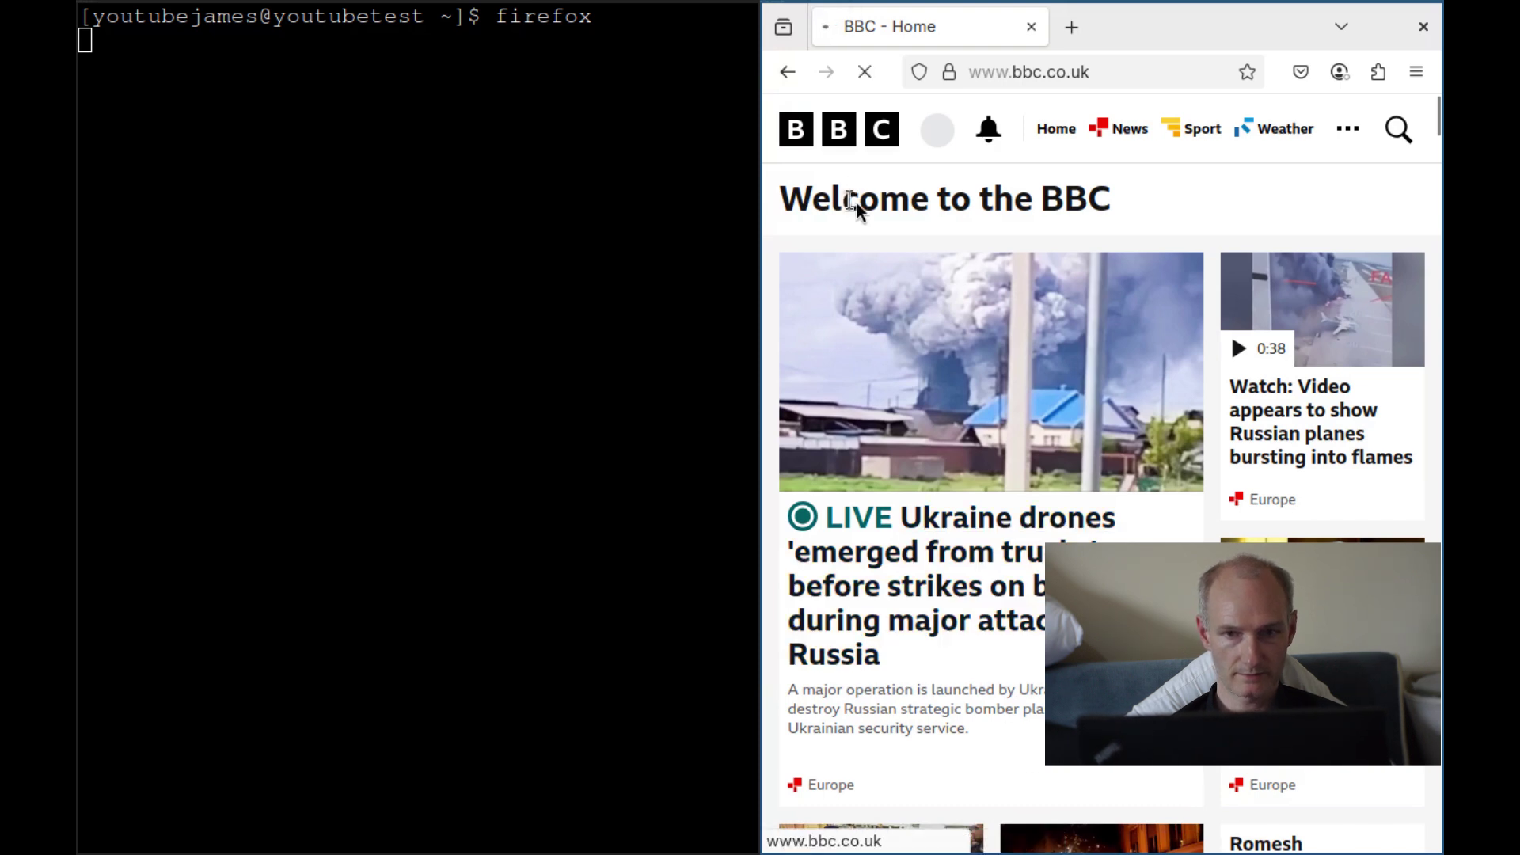
pyautogui.doubleClick(865, 203)
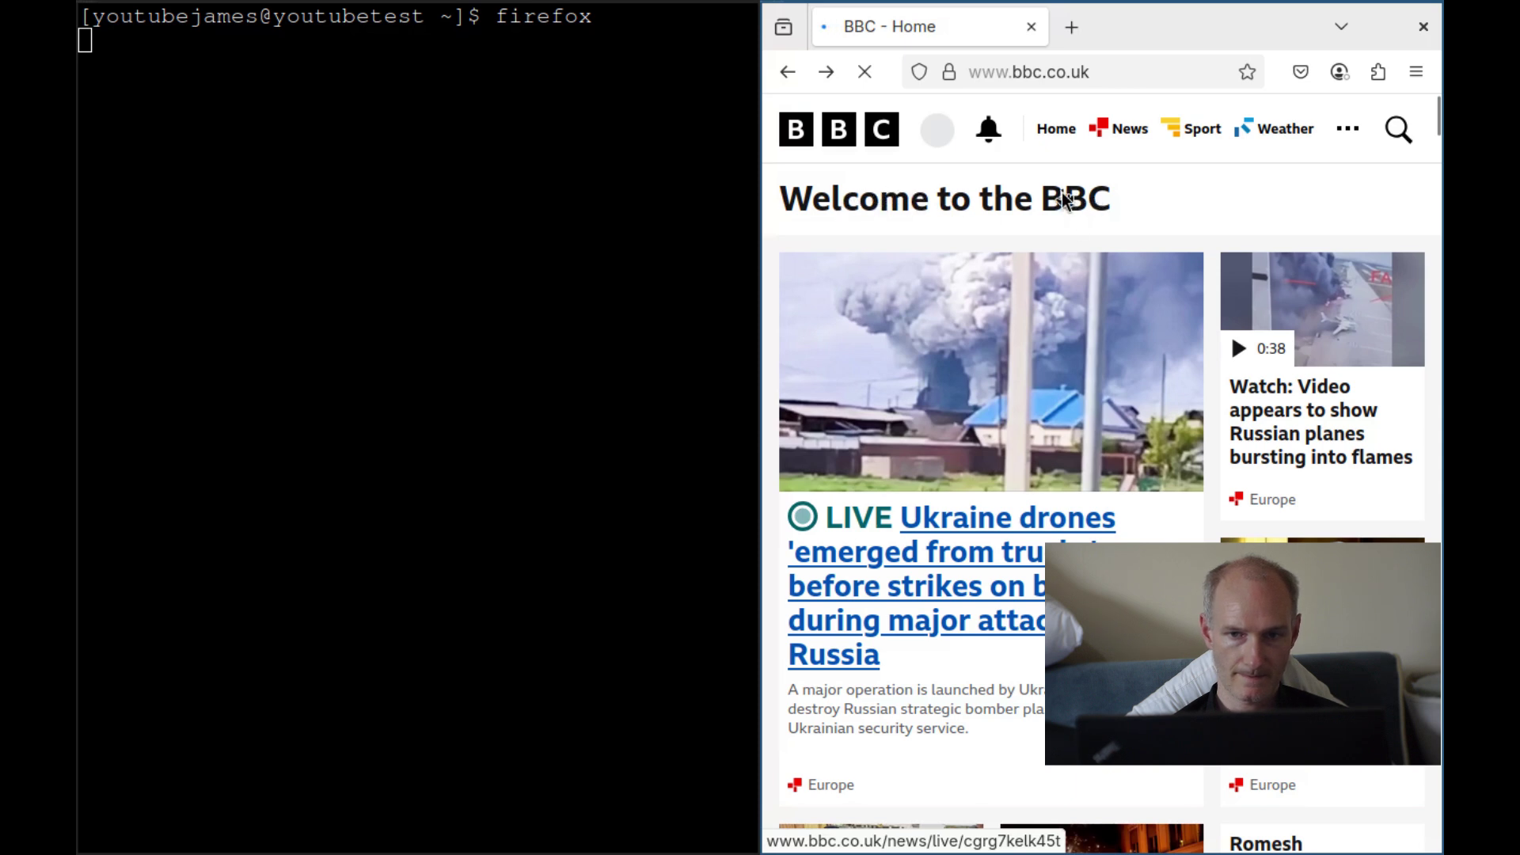
pyautogui.doubleClick(919, 209)
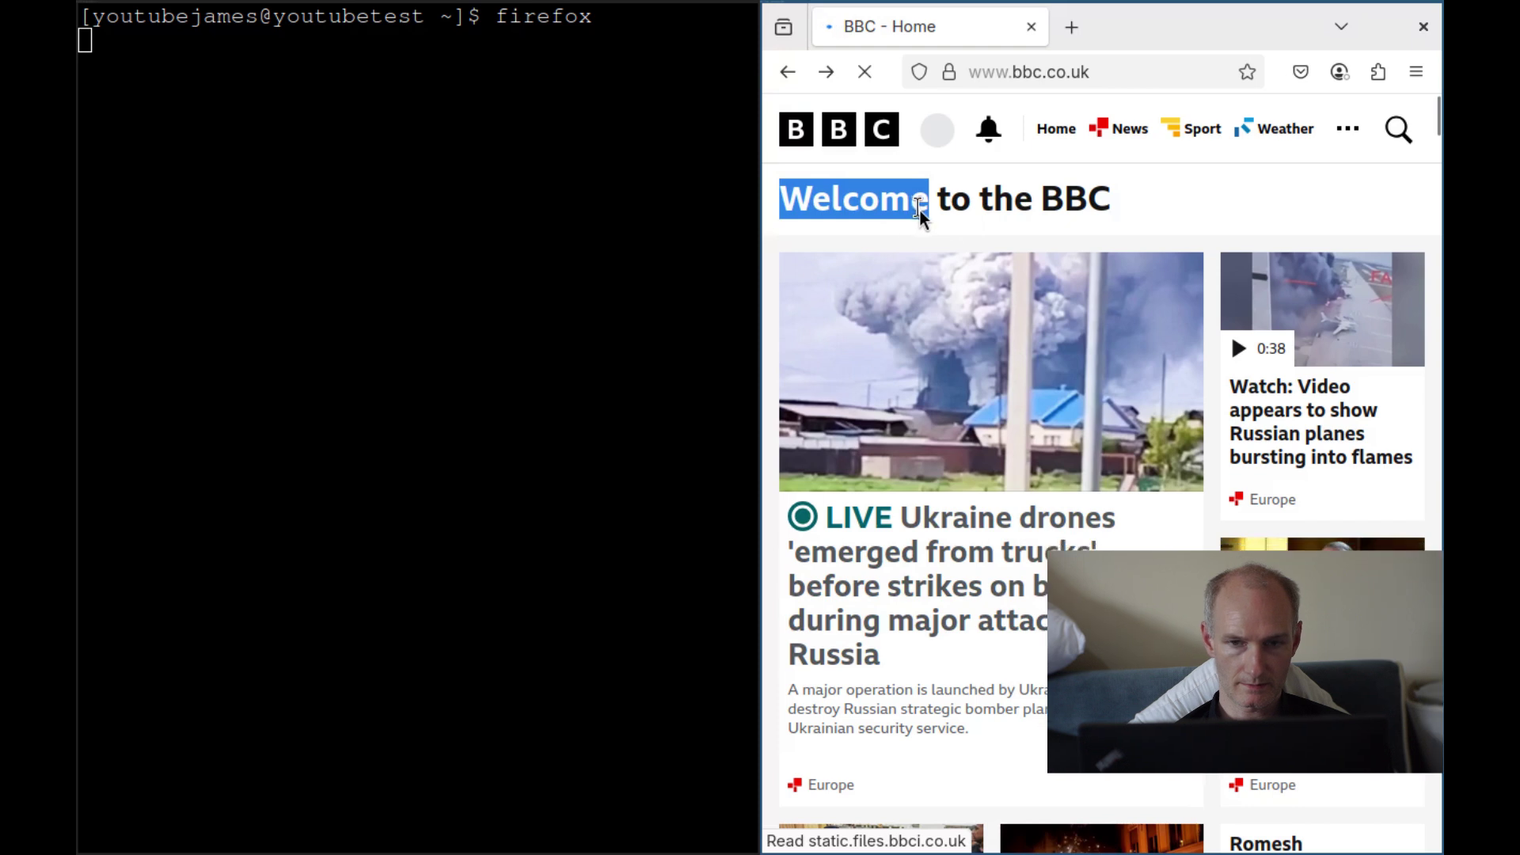
pyautogui.rightClick(919, 211)
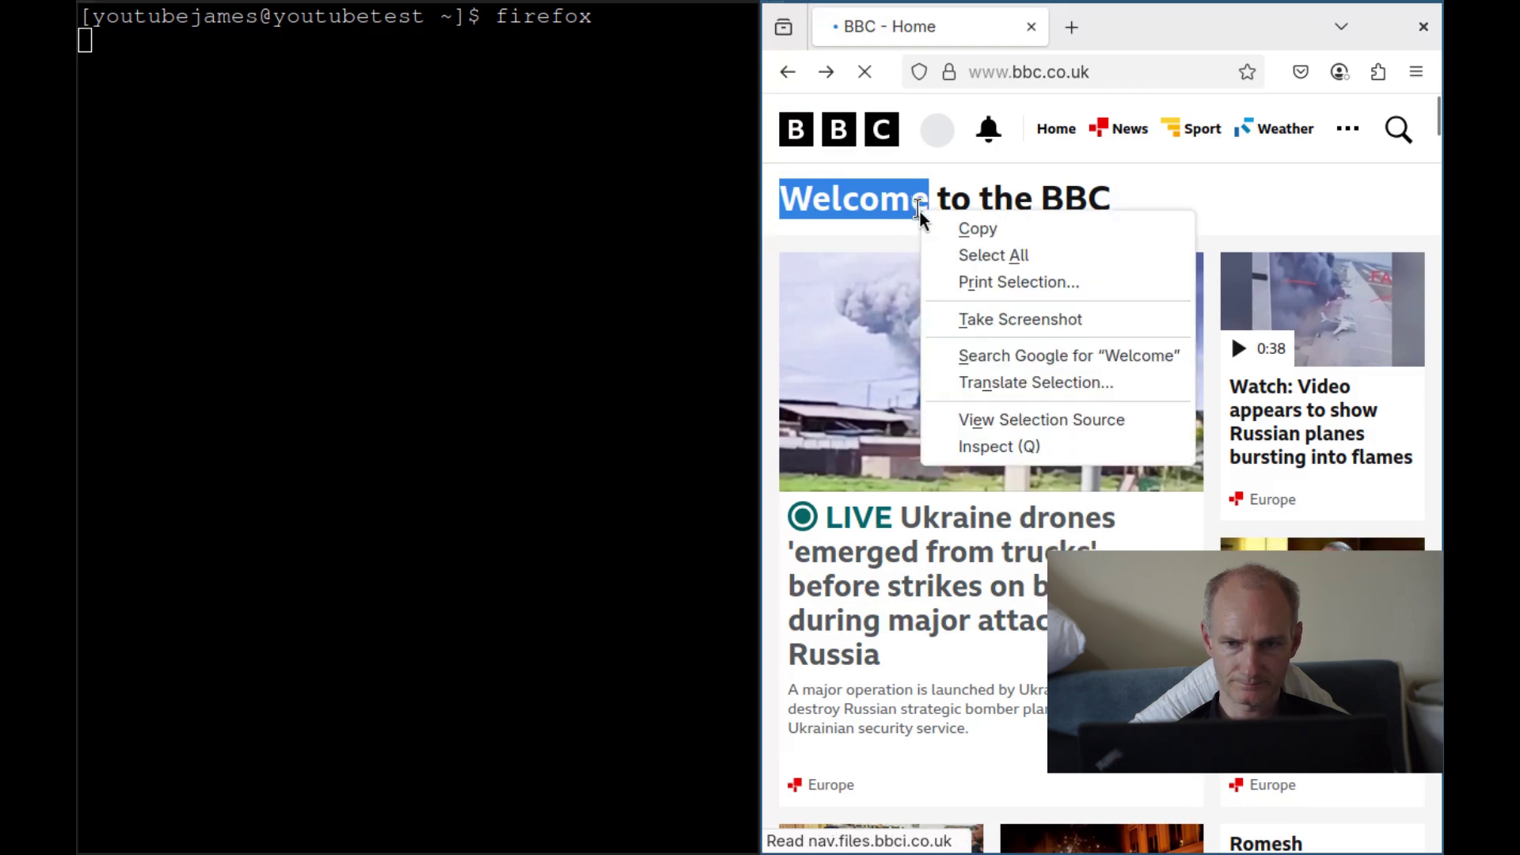
pyautogui.click(940, 227)
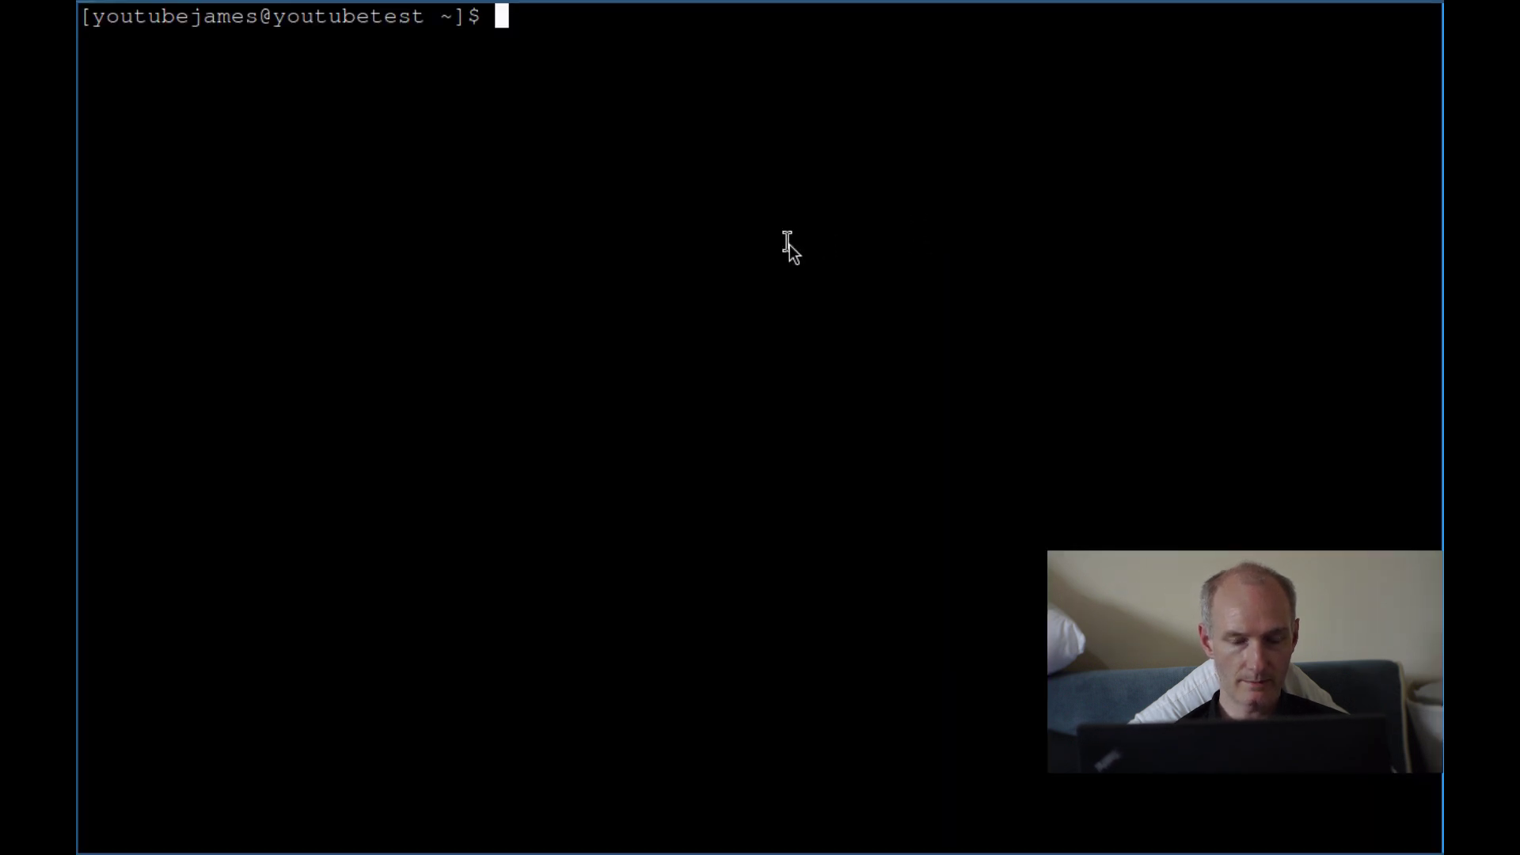
# Step: Enlarge the terminal font and paste Welcome repeatedly at the prompt with Ctrl+Shift+V
pyautogui.hotkey('ctrl', '+')
pyautogui.hotkey('ctrl', '+')
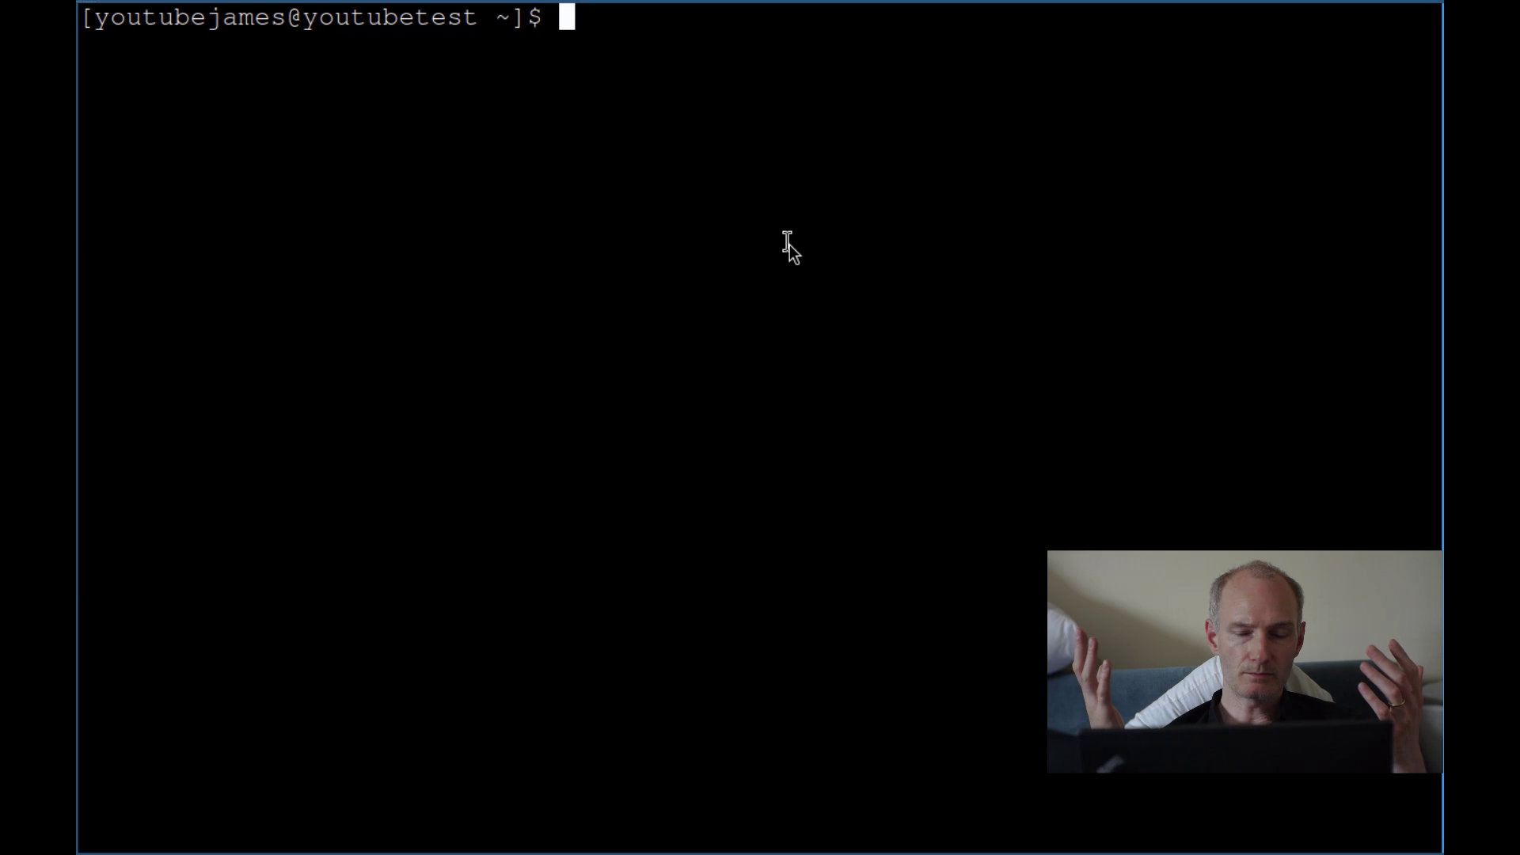
pyautogui.hotkey('ctrl', 'shift', 'v')
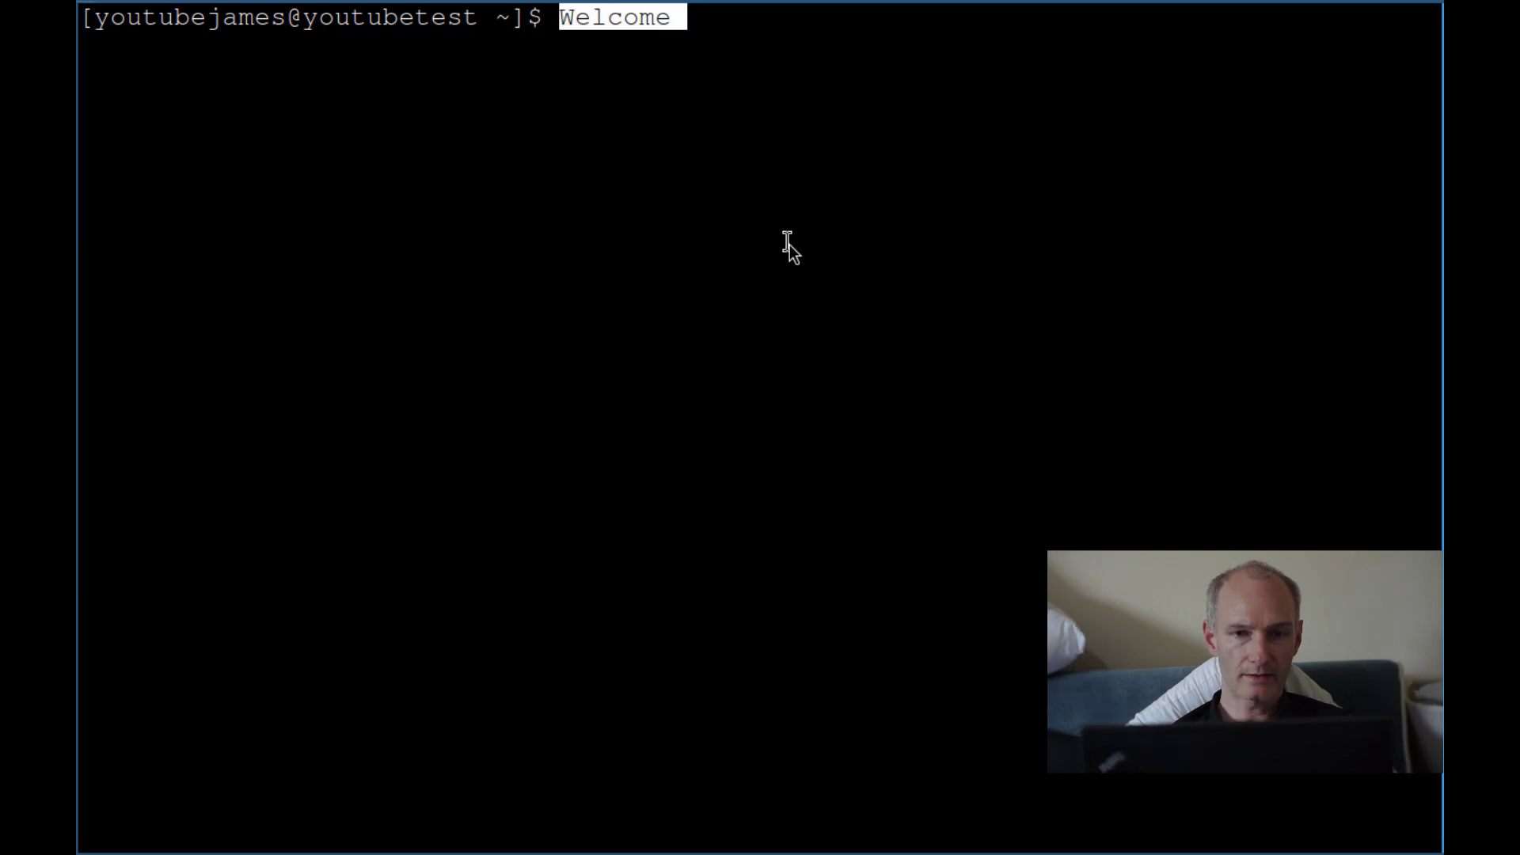
pyautogui.hotkey('ctrl', 'shift', 'v')
pyautogui.hotkey('ctrl', 'shift', 'v')
pyautogui.hotkey('ctrl', 'shift', 'v')
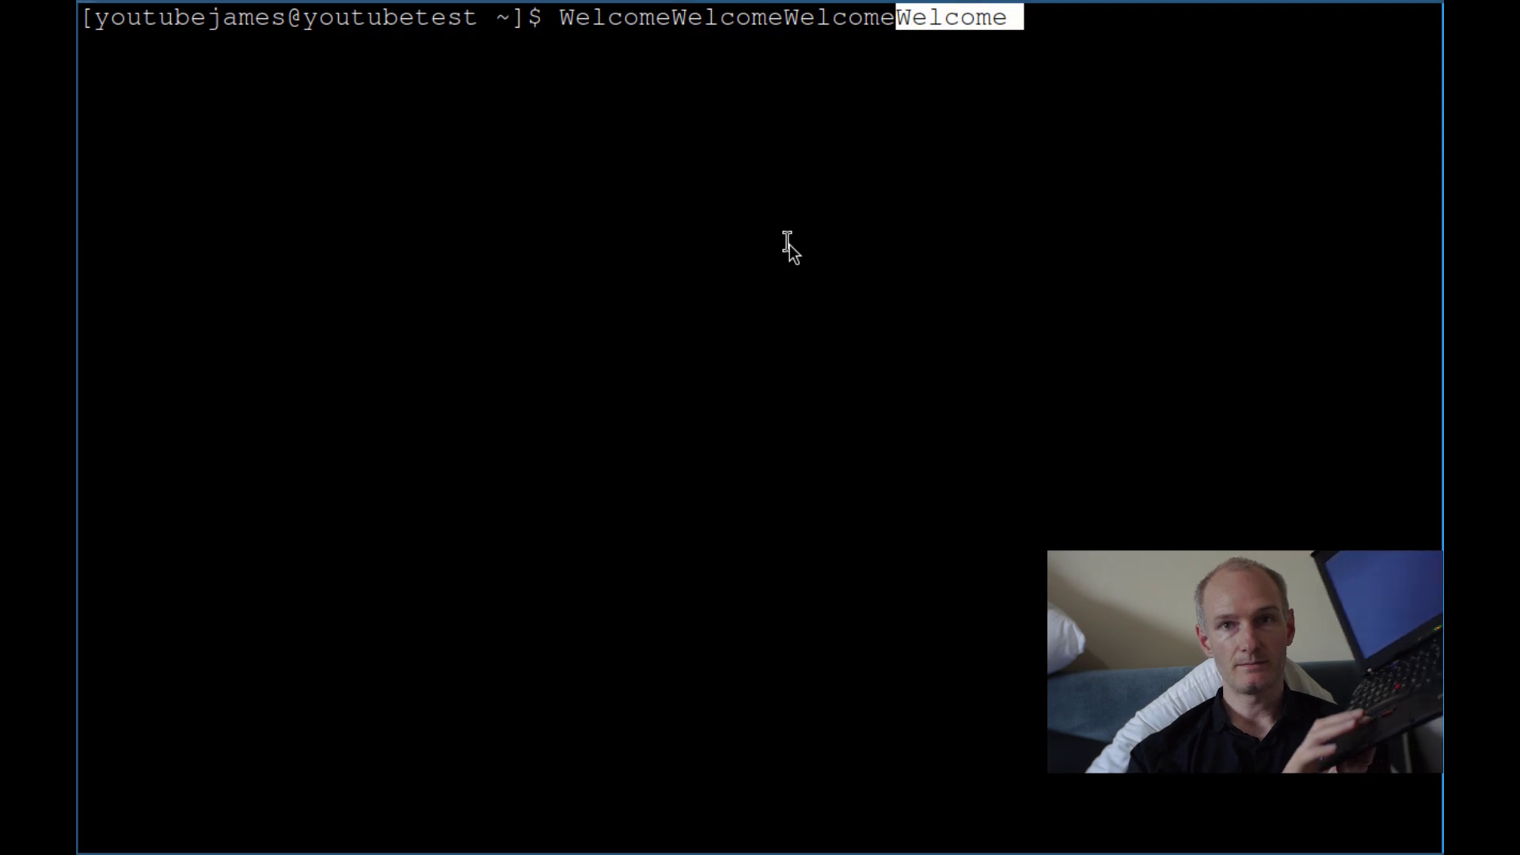
pyautogui.hotkey('ctrl', 'shift', 'v')
pyautogui.hotkey('ctrl', 'shift', 'v')
pyautogui.hotkey('ctrl', 'shift', 'v')
pyautogui.hotkey('ctrl', 'shift', 'v')
pyautogui.hotkey('ctrl', 'shift', 'v')
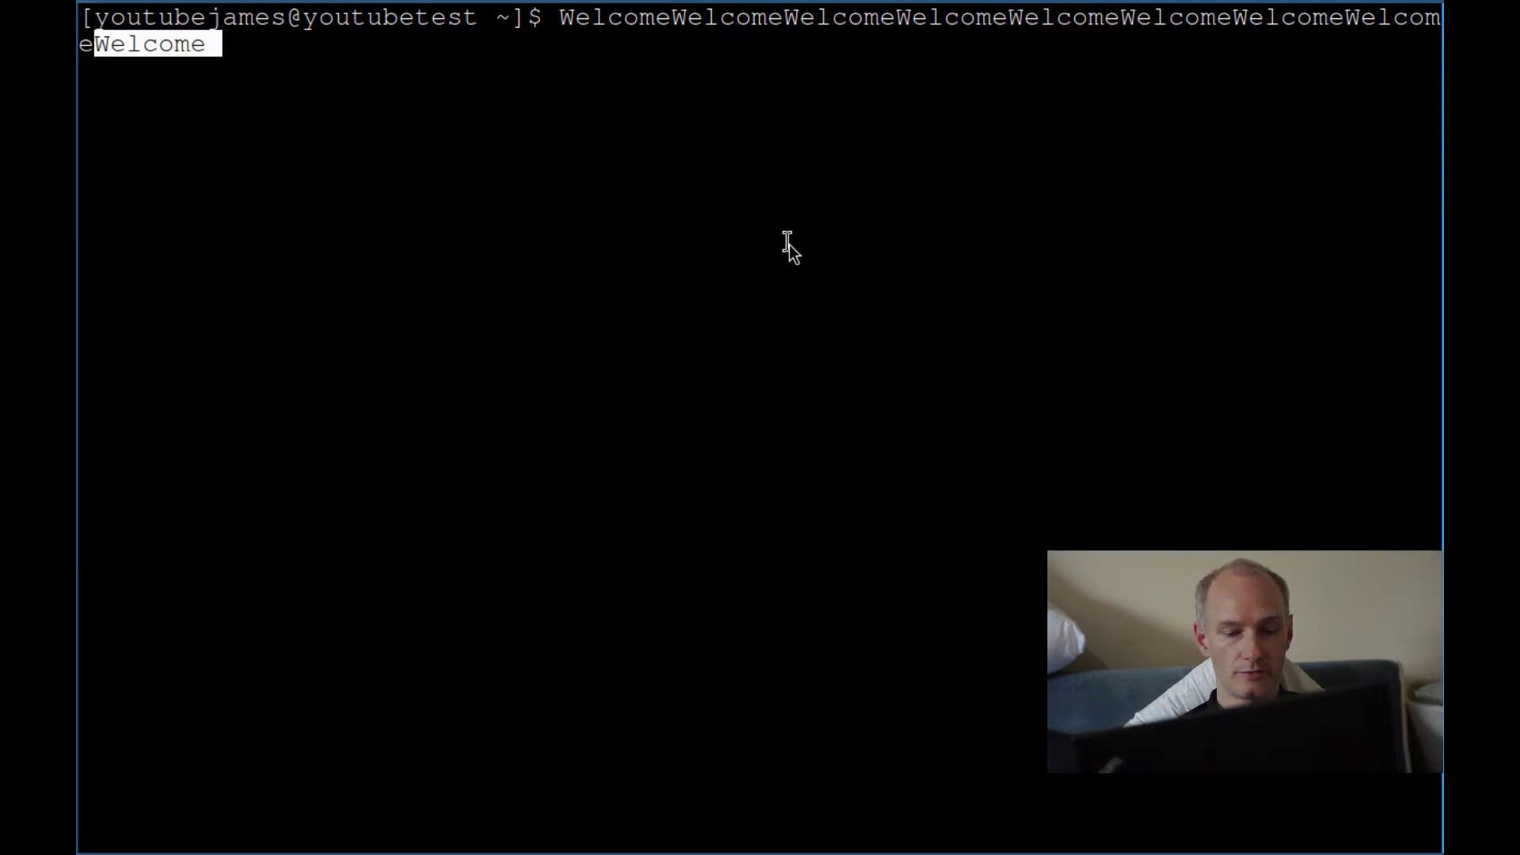
pyautogui.hotkey('ctrl', 'shift', 'v')
pyautogui.hotkey('ctrl', 'shift', 'v')
pyautogui.hotkey('ctrl', 'shift', 'v')
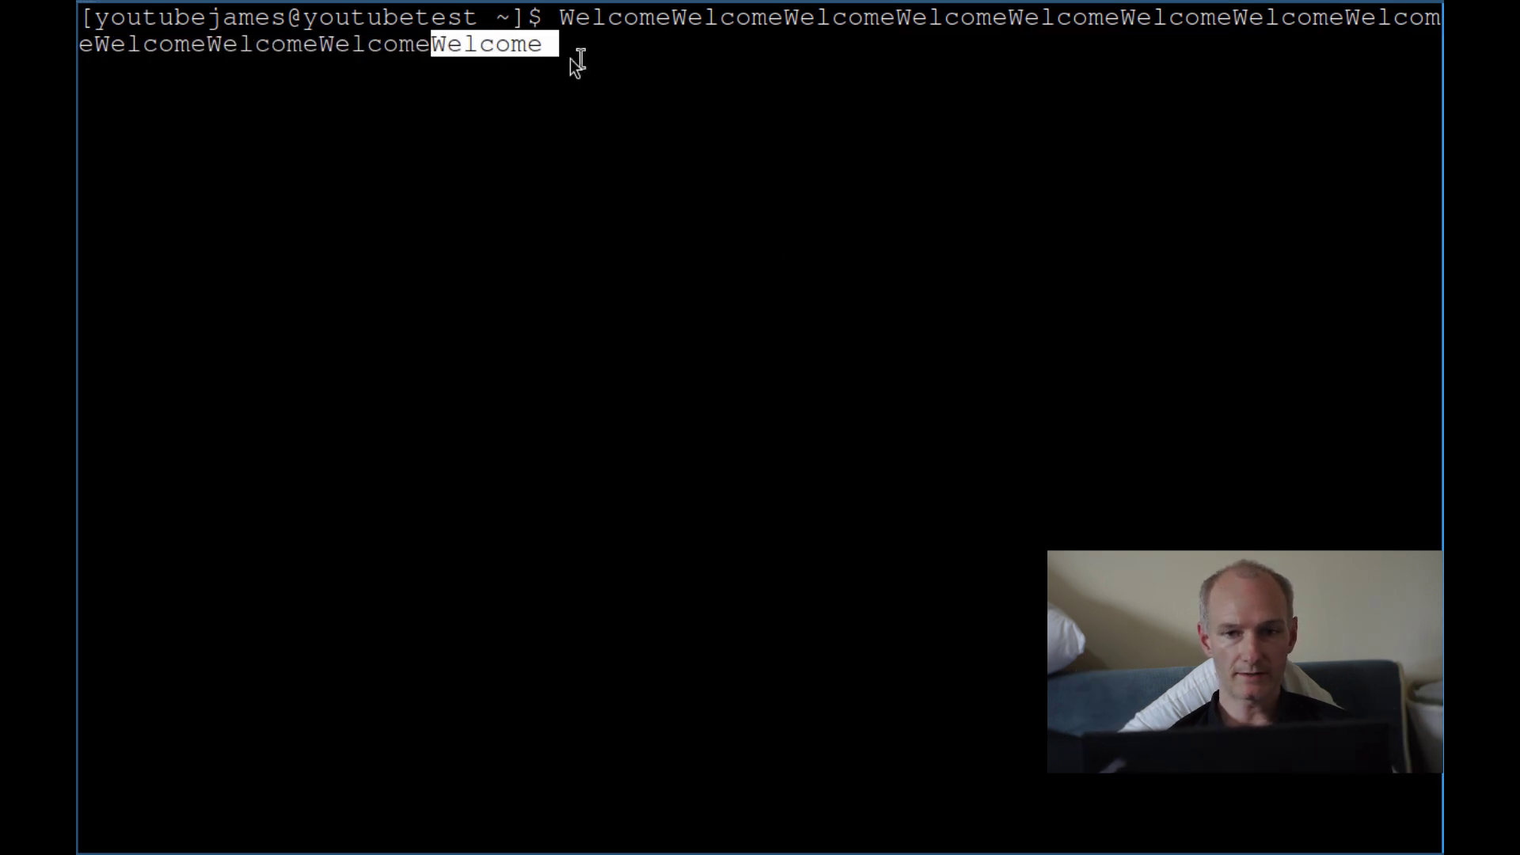
# Step: Select the prompt and Welcome text, paste it again, and delete the stray ^V characters
pyautogui.moveTo(466, 29); pyautogui.dragTo(258, 14)
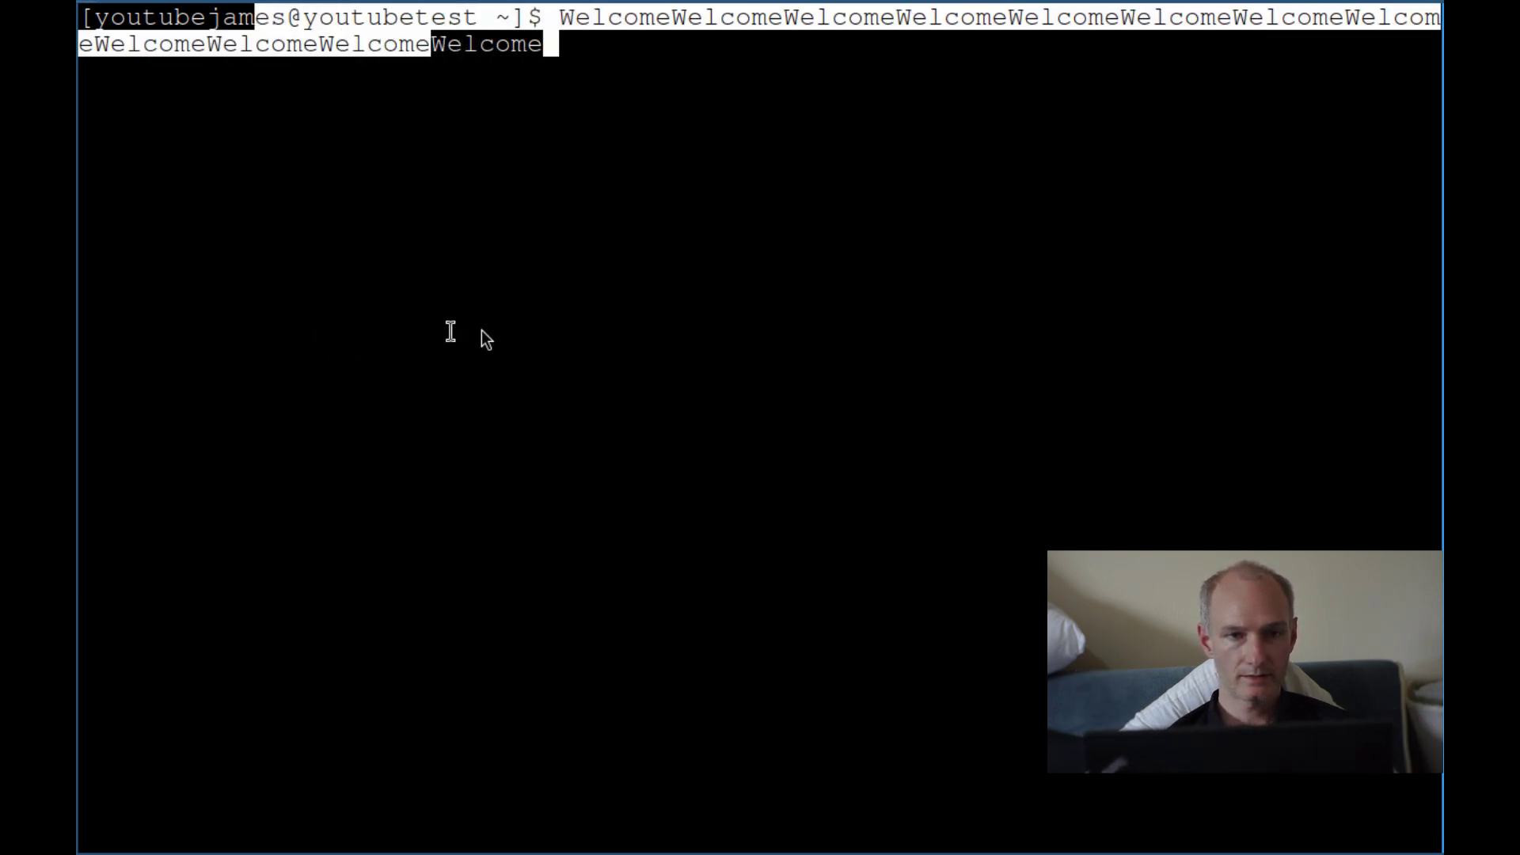
pyautogui.hotkey('ctrl', 'shift', 'v')
pyautogui.hotkey('ctrl', 'shift', 'v')
pyautogui.hotkey('ctrl', 'shift', 'v')
pyautogui.hotkey('ctrl', 'shift', 'v')
pyautogui.hotkey('ctrl', 'shift', 'v')
pyautogui.hotkey('ctrl', 'shift', 'v')
pyautogui.hotkey('ctrl', 'shift', 'v')
pyautogui.hotkey('ctrl', 'shift', 'v')
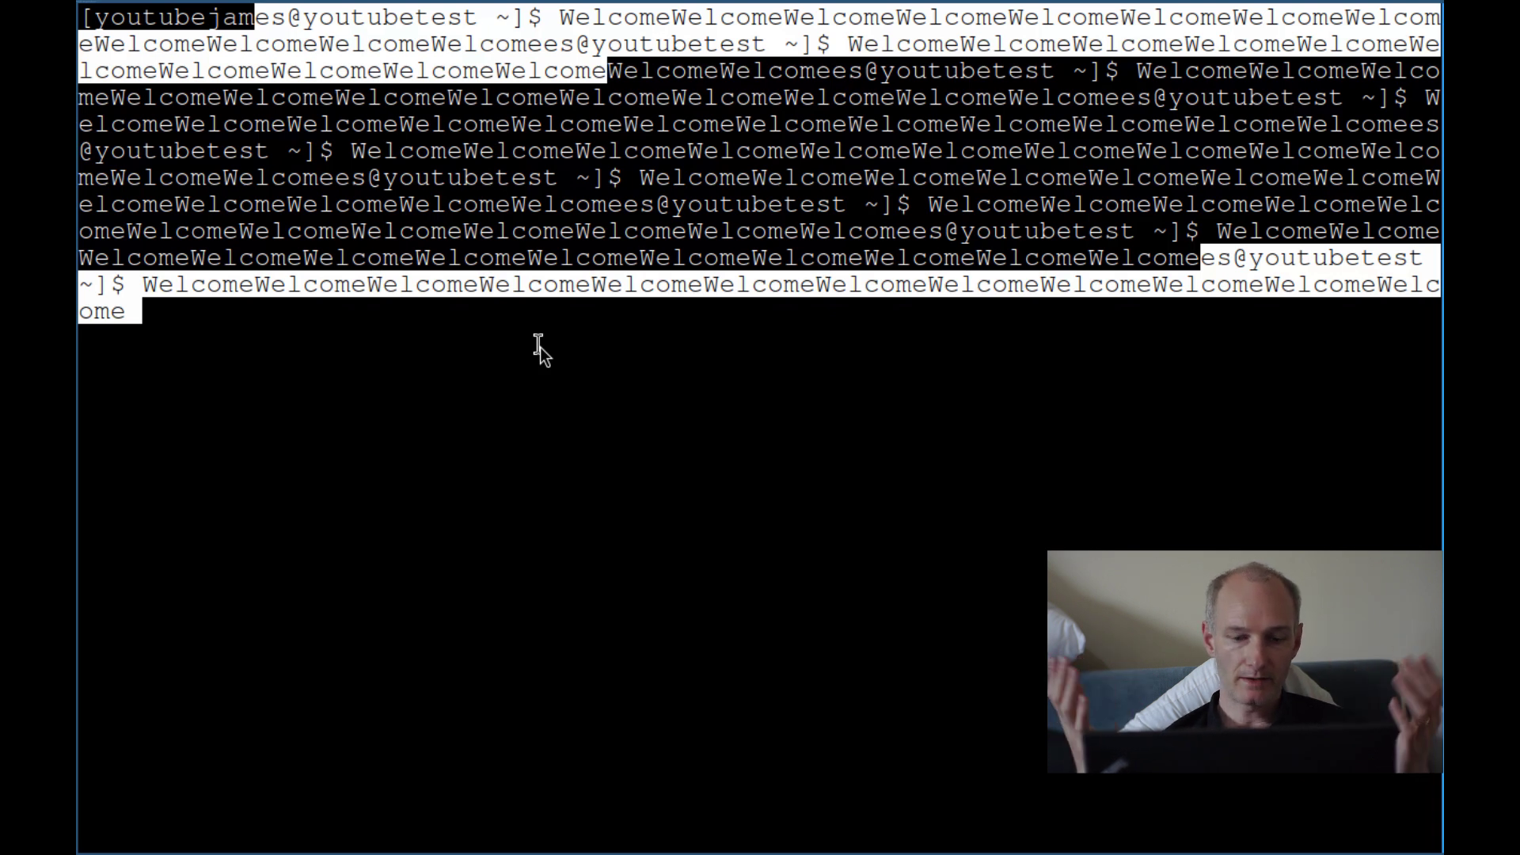
pyautogui.rightClick(540, 347)
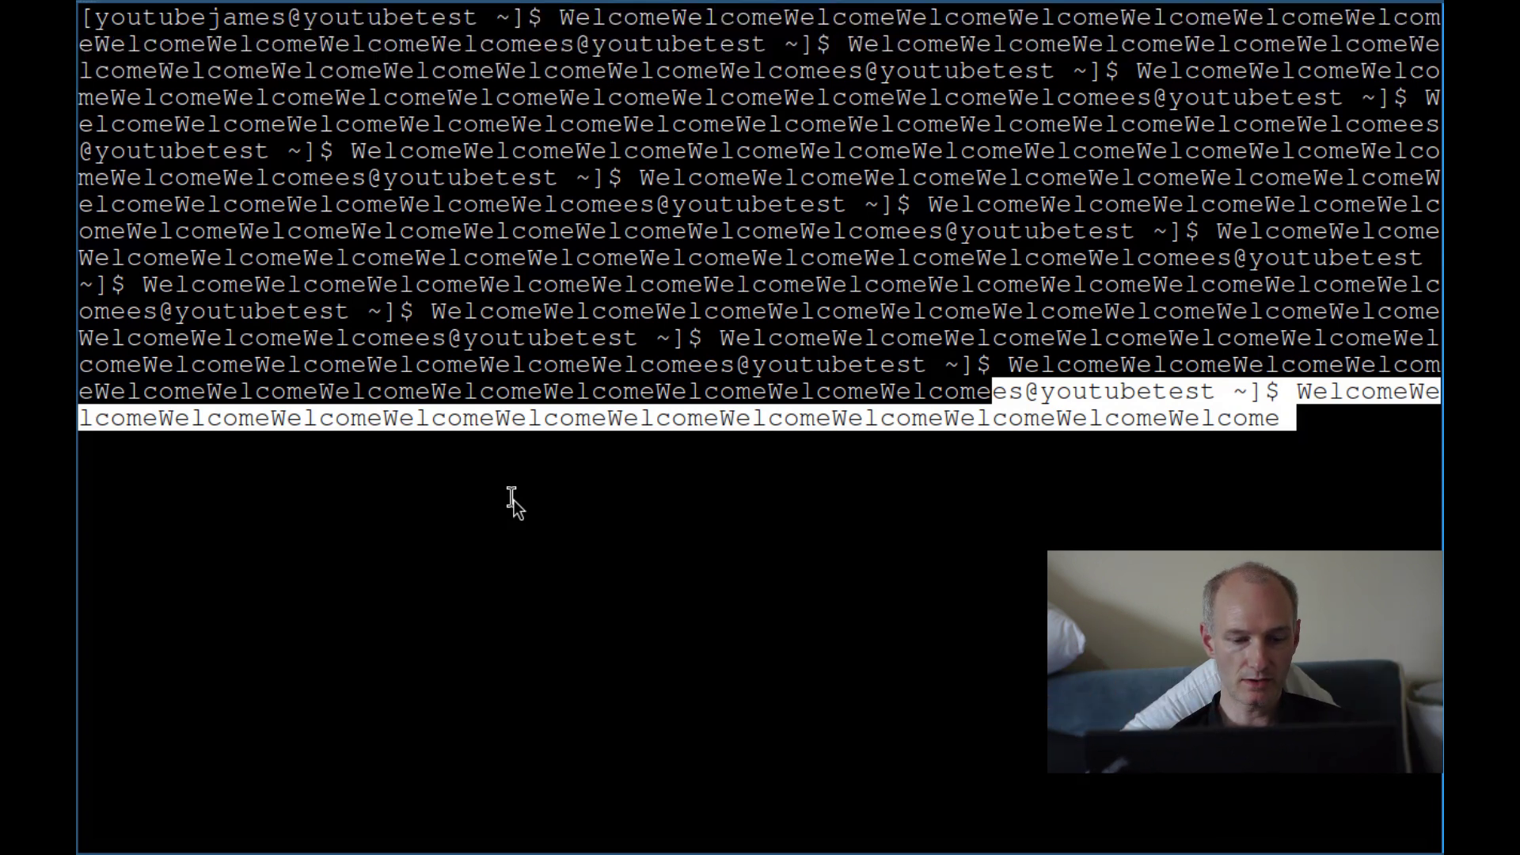
pyautogui.hotkey('ctrl', 'v')
pyautogui.hotkey('ctrl', 'v')
pyautogui.hotkey('ctrl', 'v')
pyautogui.hotkey('ctrl', 'v')
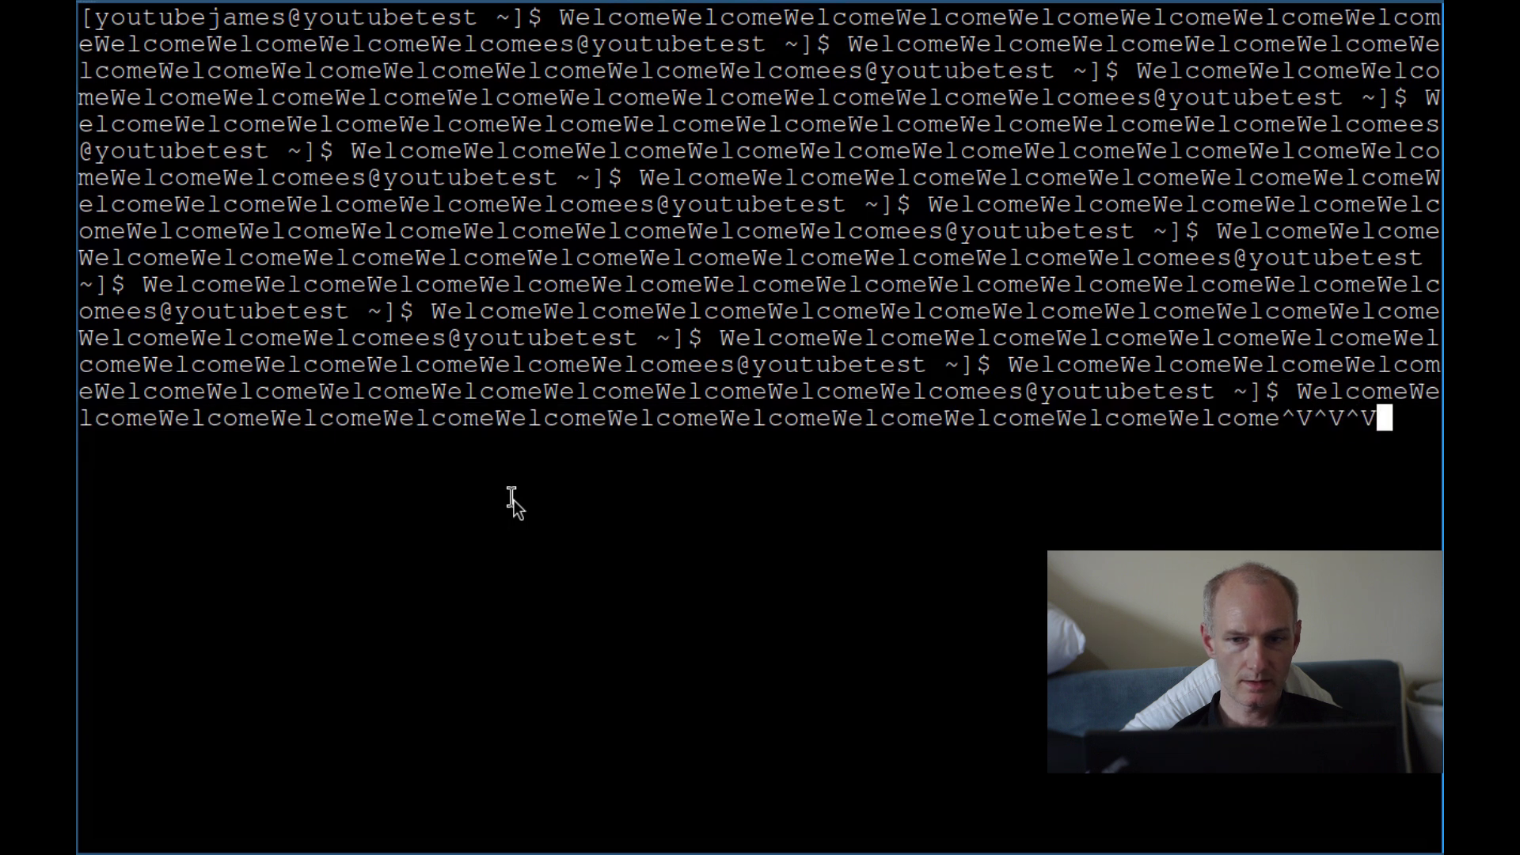
pyautogui.press('BackSpace')
pyautogui.press('BackSpace')
pyautogui.press('BackSpace')
pyautogui.press('BackSpace')
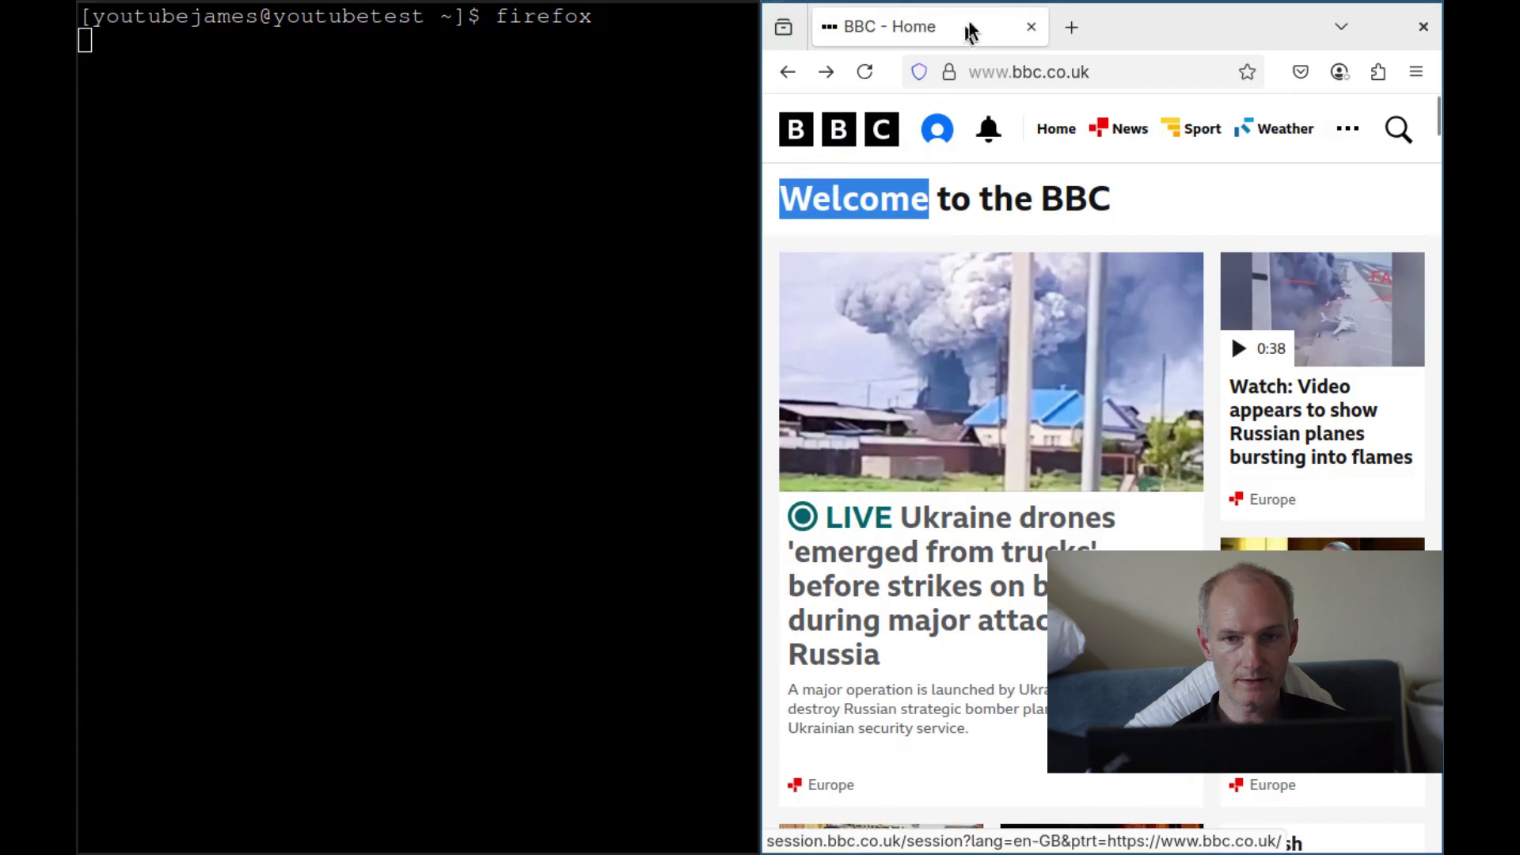
# Step: Select the prompt text ending '~]$ firefox' and middle-click paste it four times at the command line
pyautogui.click(633, 29)
pyautogui.moveTo(591, 30); pyautogui.dragTo(346, 12)
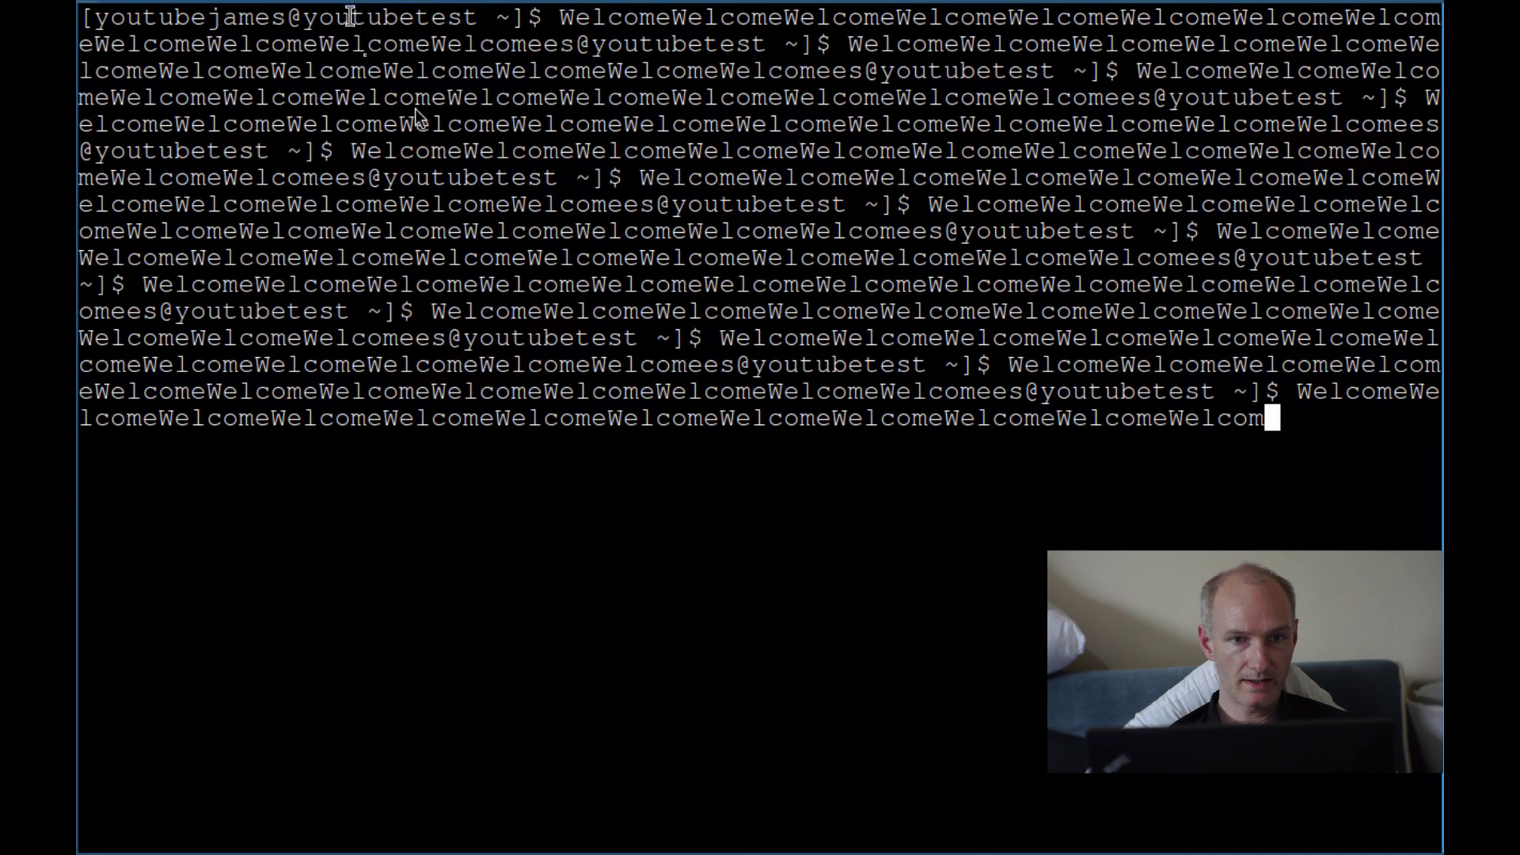
pyautogui.middleClick(422, 159)
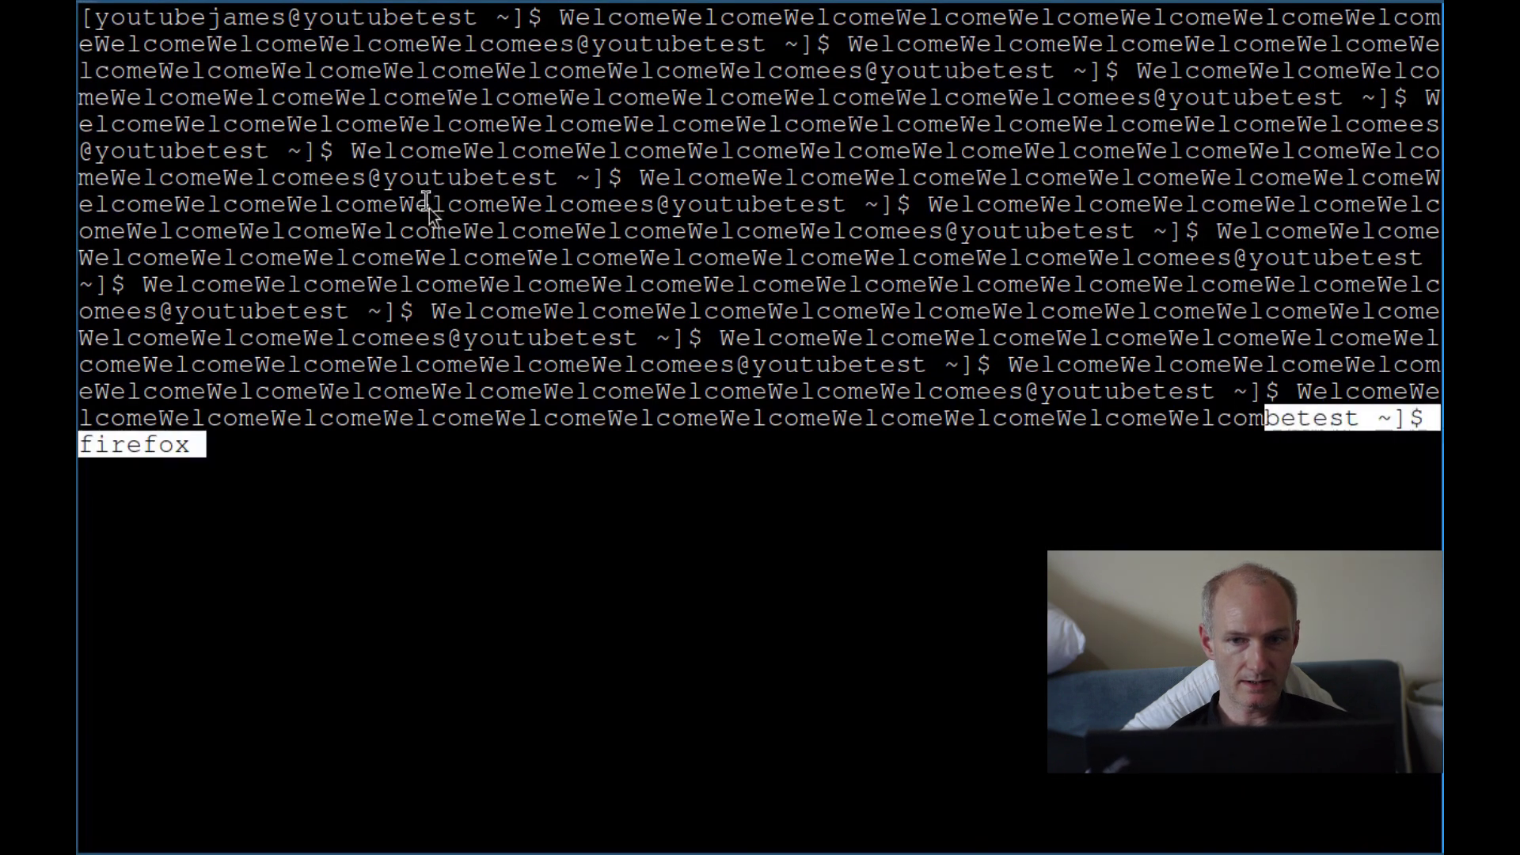
pyautogui.middleClick(435, 246)
pyautogui.middleClick(442, 278)
pyautogui.middleClick(457, 316)
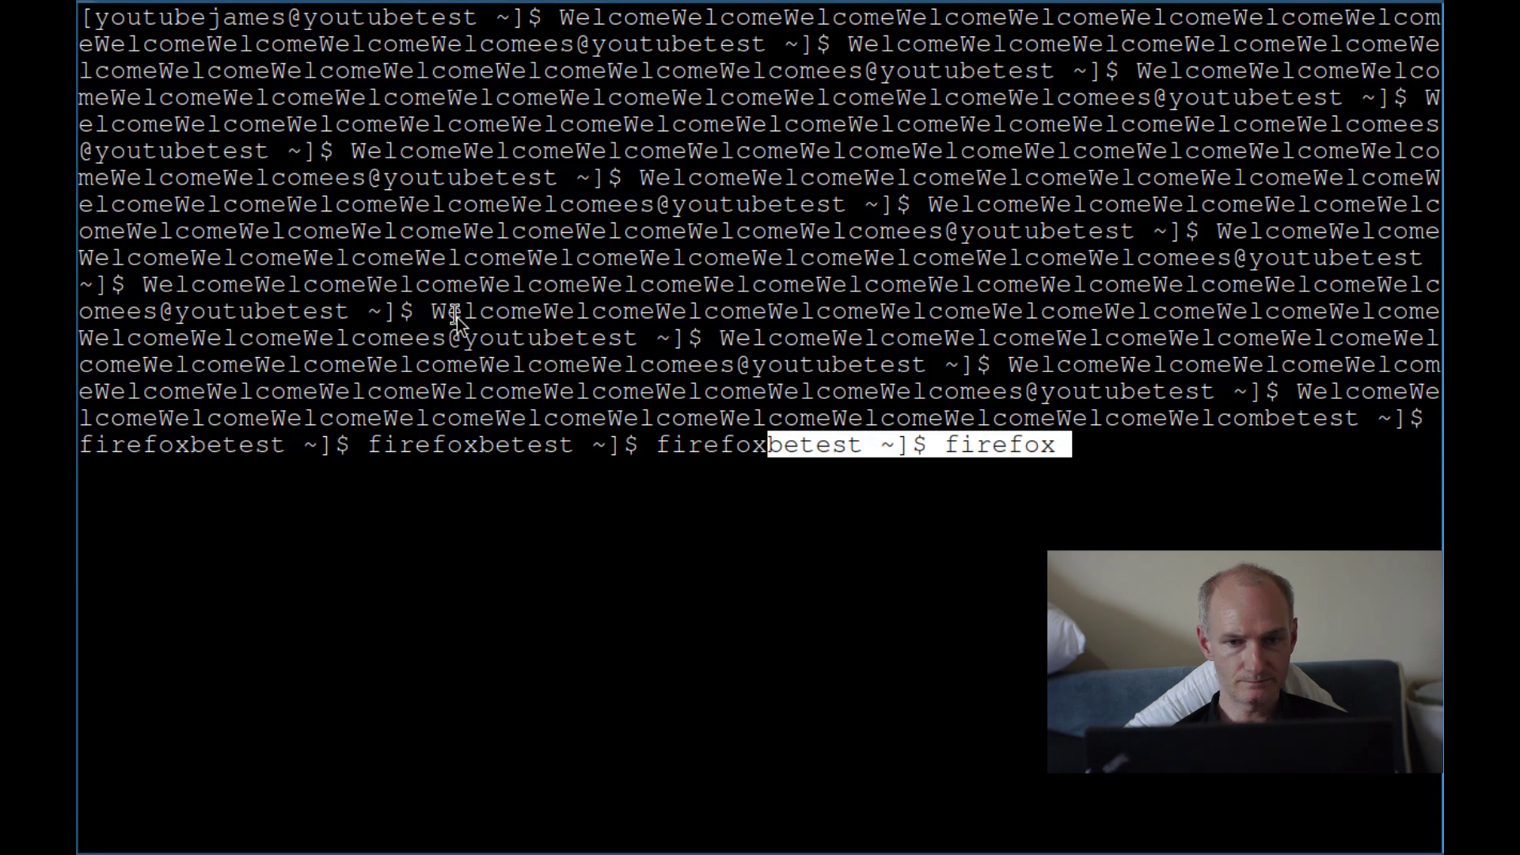